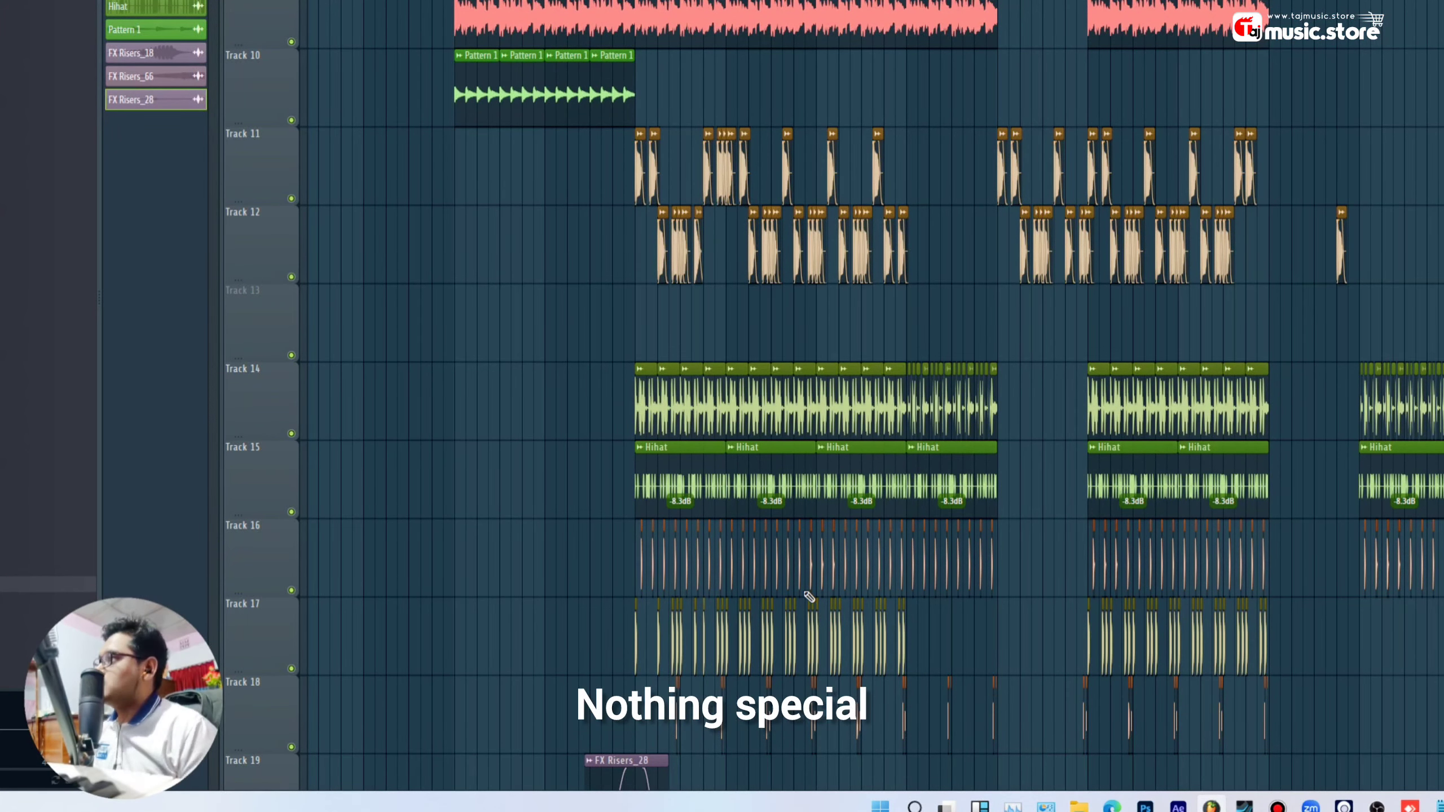
Mute the vocal track on Track 7.
{"action": "scroll", "coordinate": [427, 208], "scroll_direction": "down", "scroll_amount": 1}
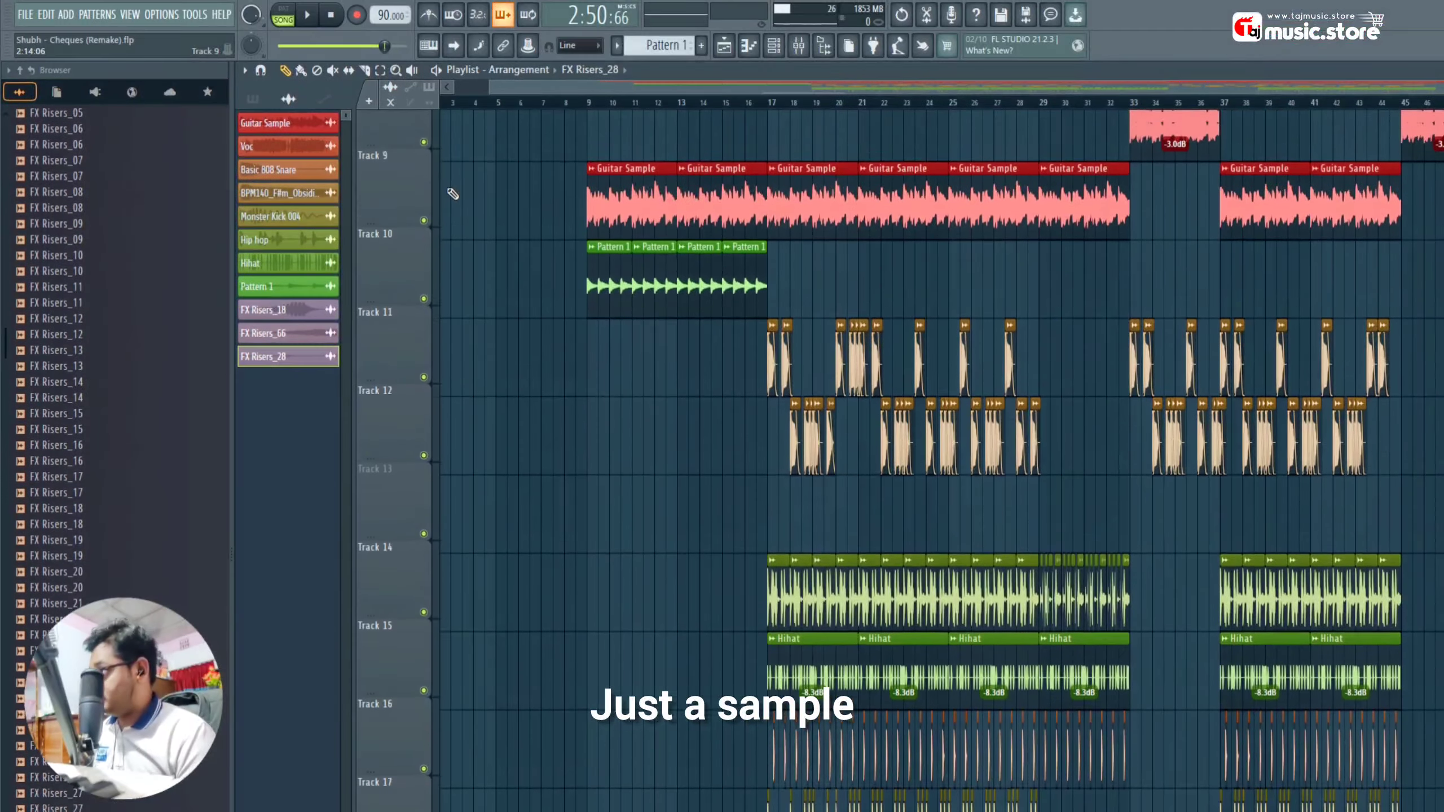
{"action": "scroll", "coordinate": [420, 84], "scroll_direction": "up", "scroll_amount": 4}
{"action": "left_click", "coordinate": [424, 378]}
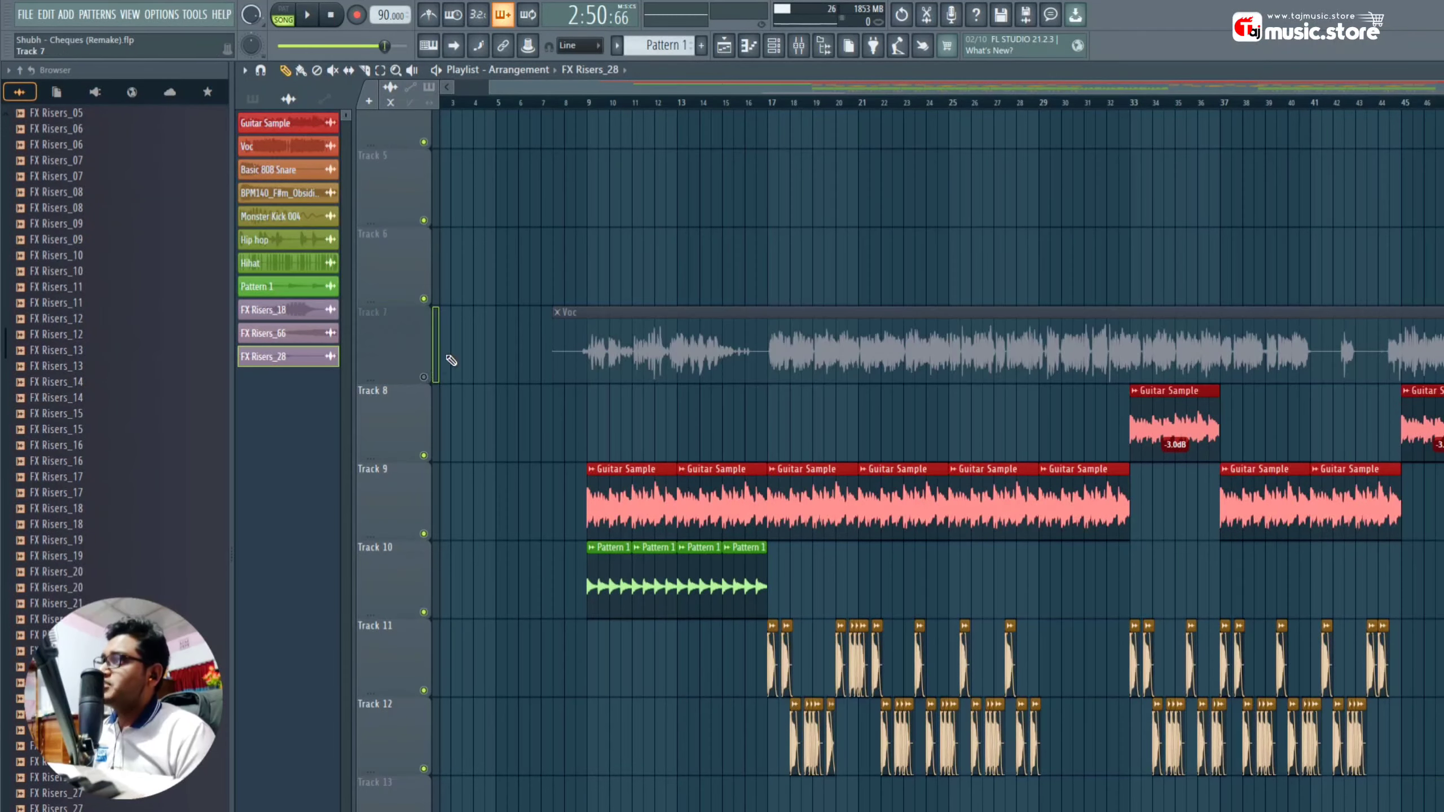
Solo Track 9 and play back the single Guitar Sample clip placed at bar 100.
{"action": "scroll", "coordinate": [587, 137], "scroll_direction": "down", "scroll_amount": 4}
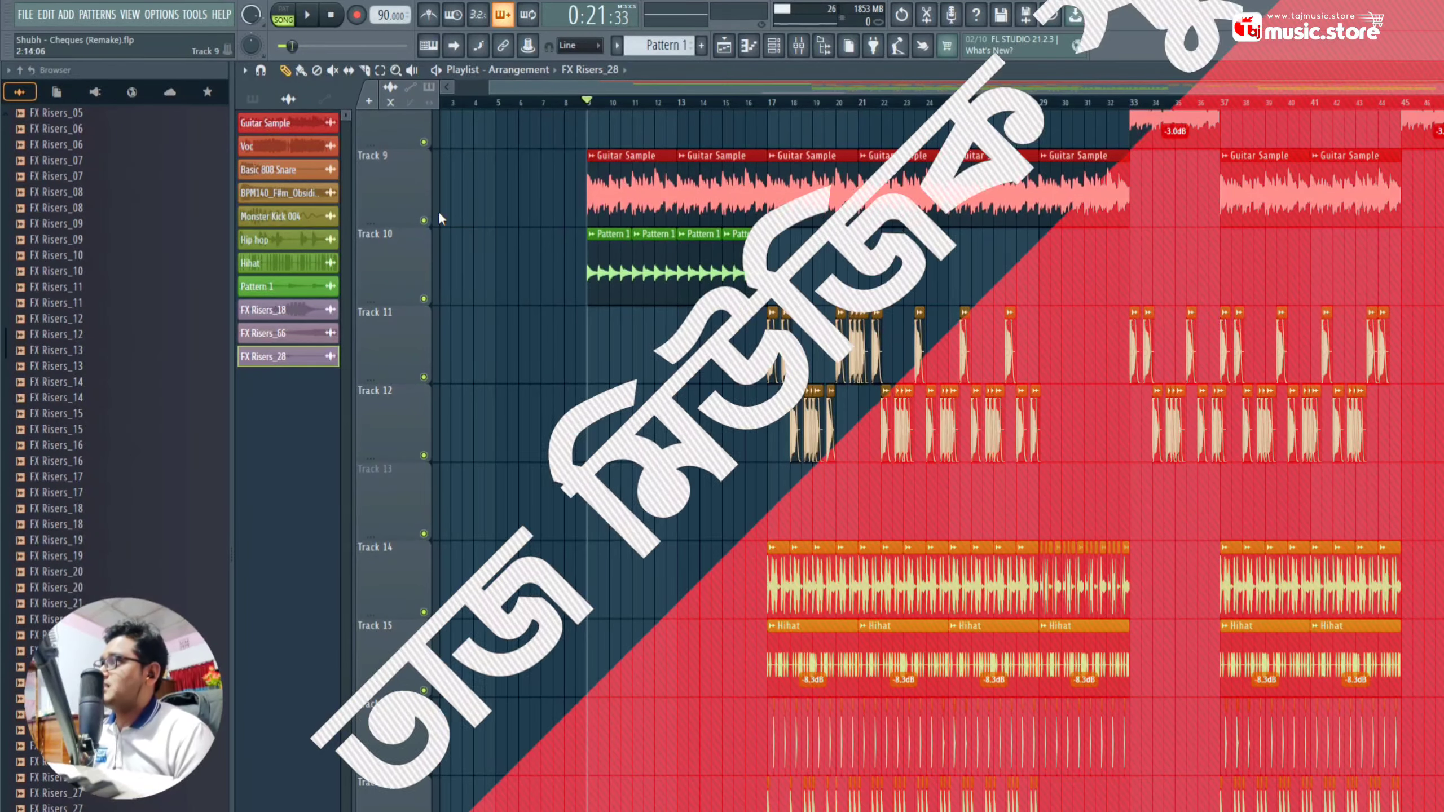
{"action": "left_click", "coordinate": [423, 220], "text": "ctrl"}
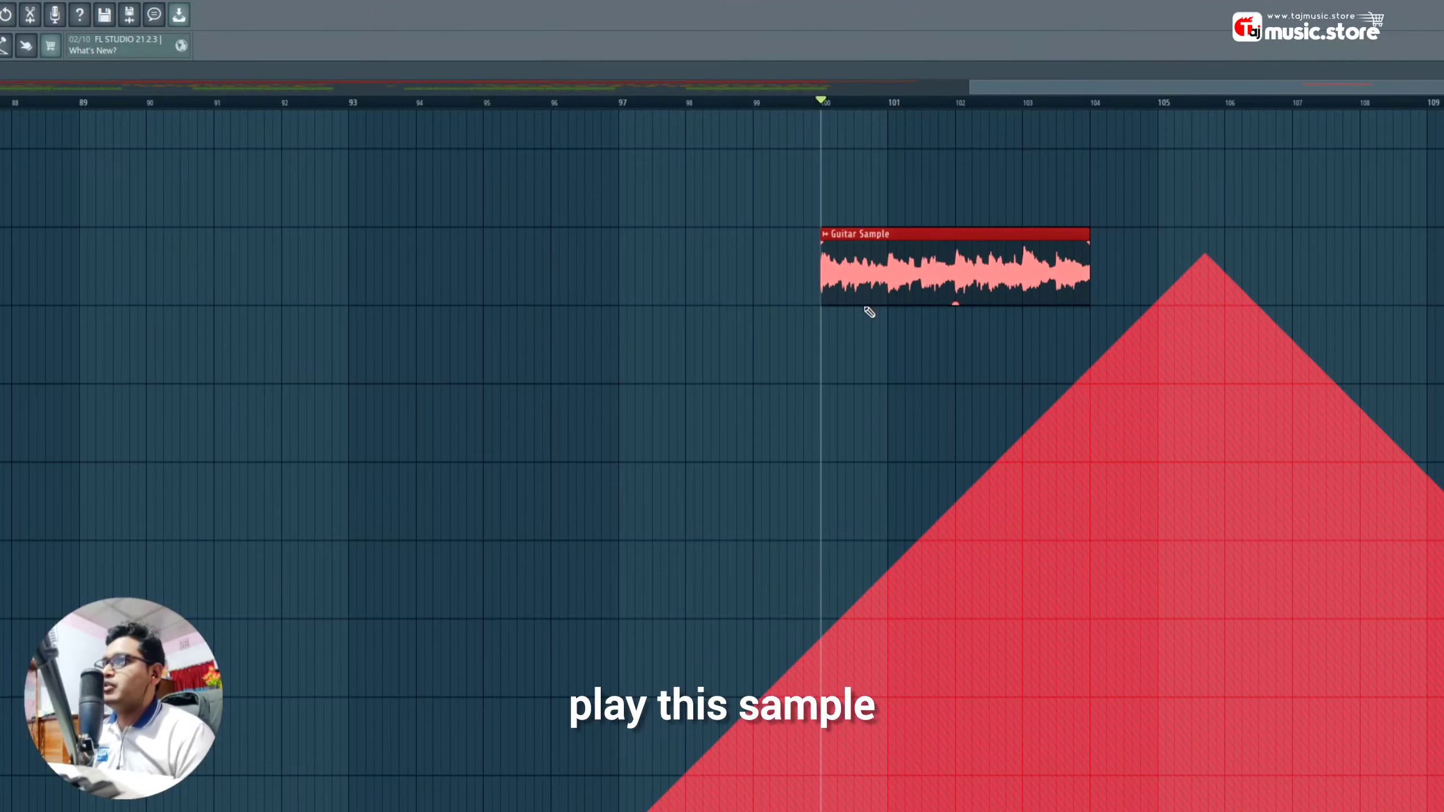
{"action": "key", "text": "space"}
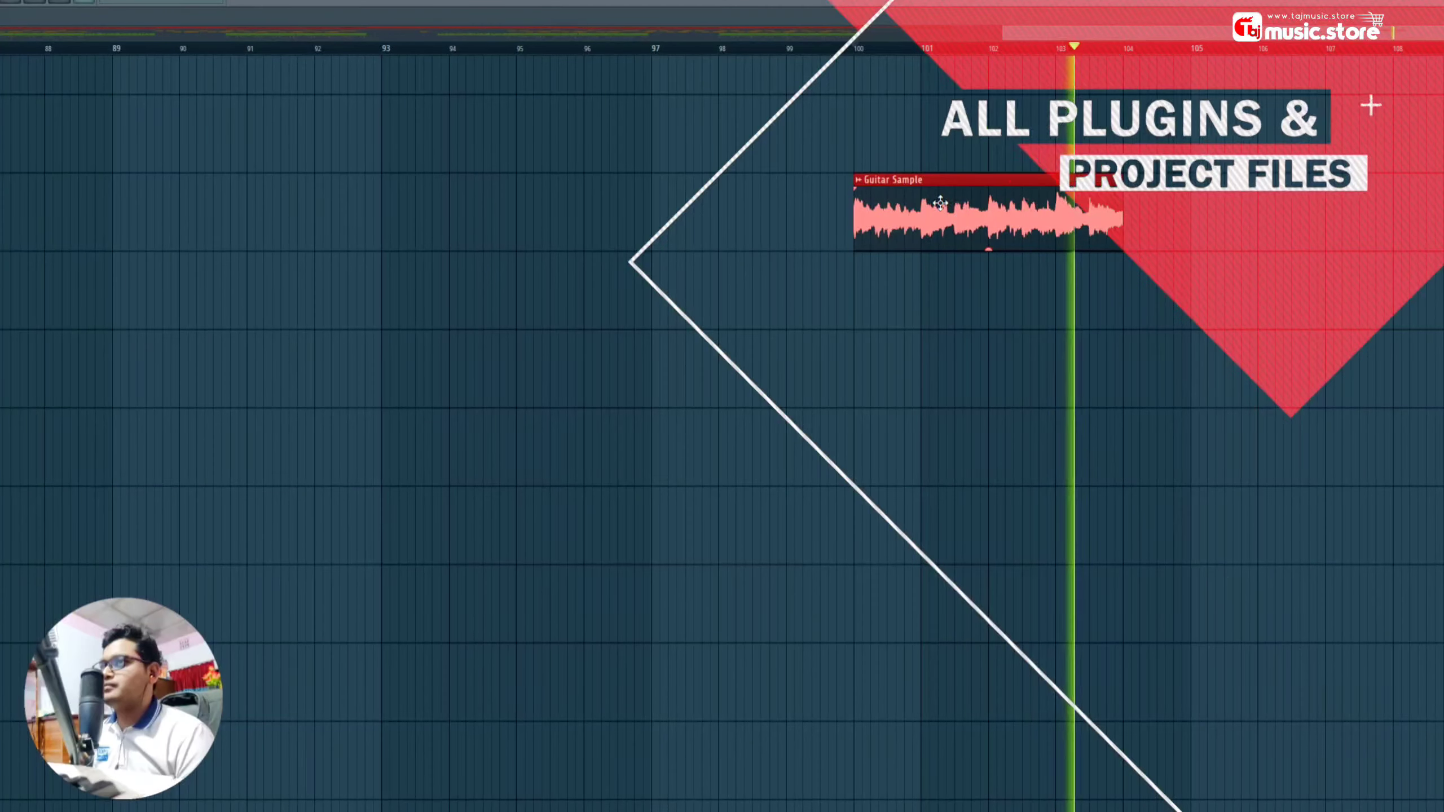
{"action": "key", "text": "space"}
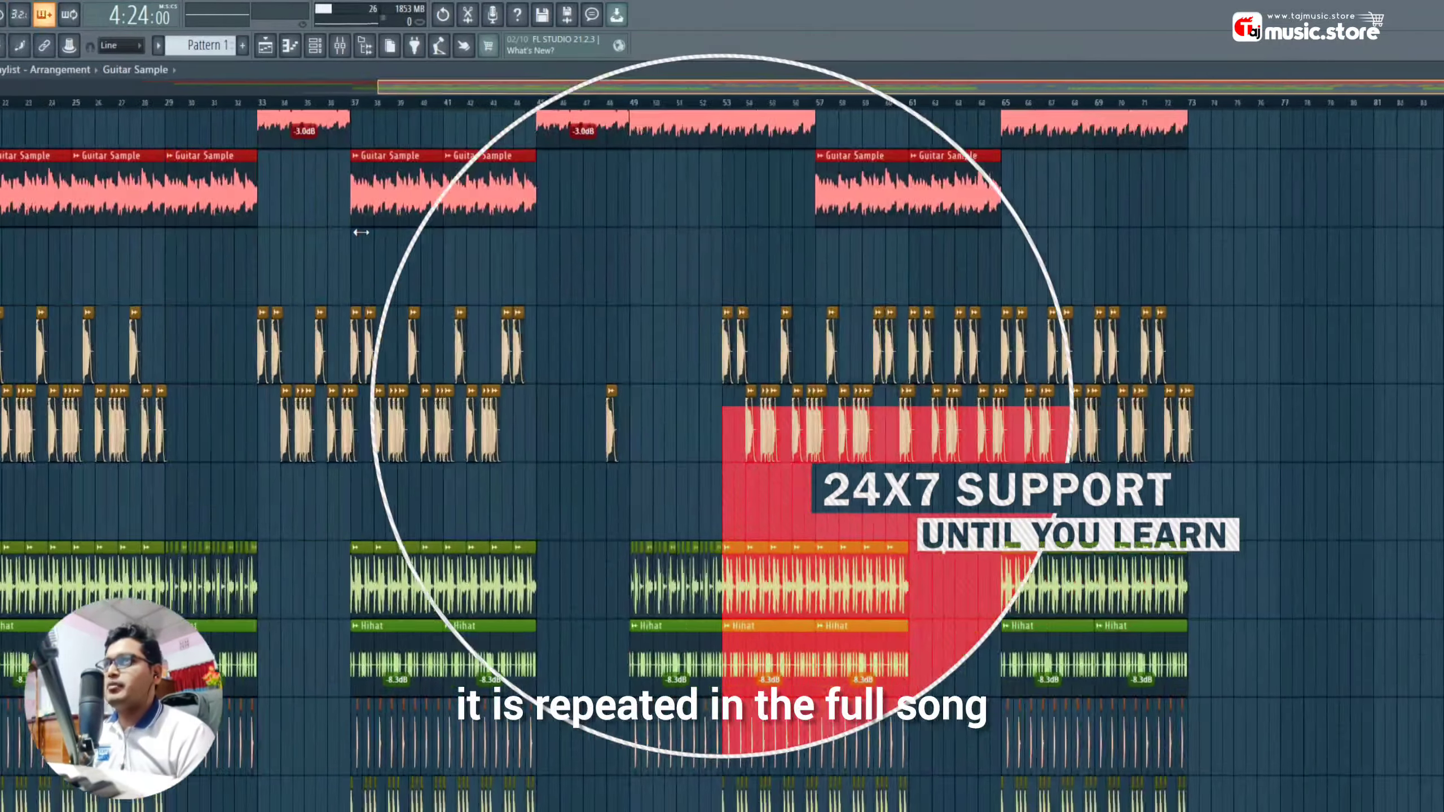
Solo the Guitar Sample clips on Track 9 within the main arrangement.
{"action": "scroll", "coordinate": [407, 433], "scroll_direction": "up", "scroll_amount": 1}
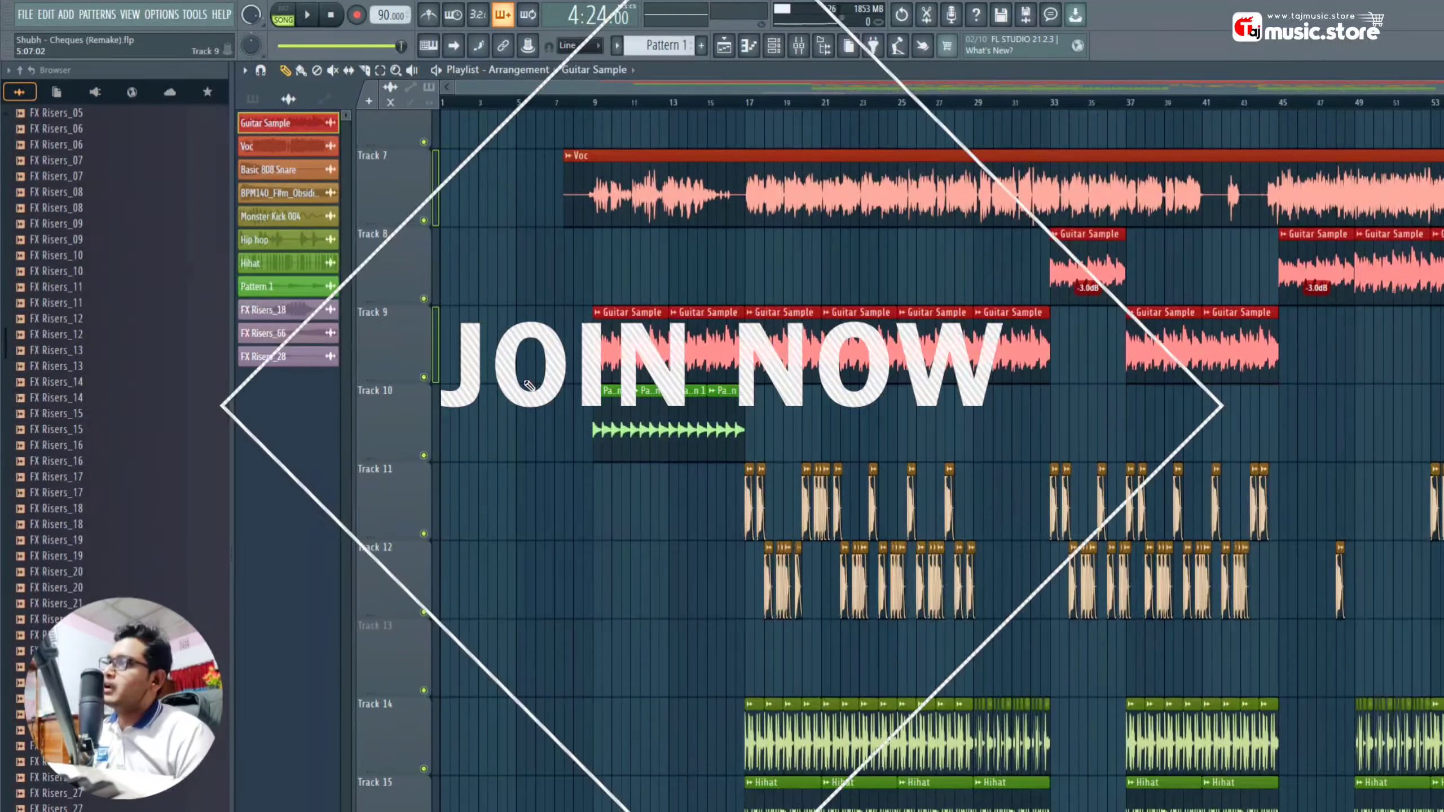
{"action": "scroll", "coordinate": [530, 384], "scroll_direction": "down", "scroll_amount": 1}
{"action": "scroll", "coordinate": [594, 104], "scroll_direction": "up", "scroll_amount": 1}
{"action": "scroll", "coordinate": [597, 107], "scroll_direction": "up", "scroll_amount": 1}
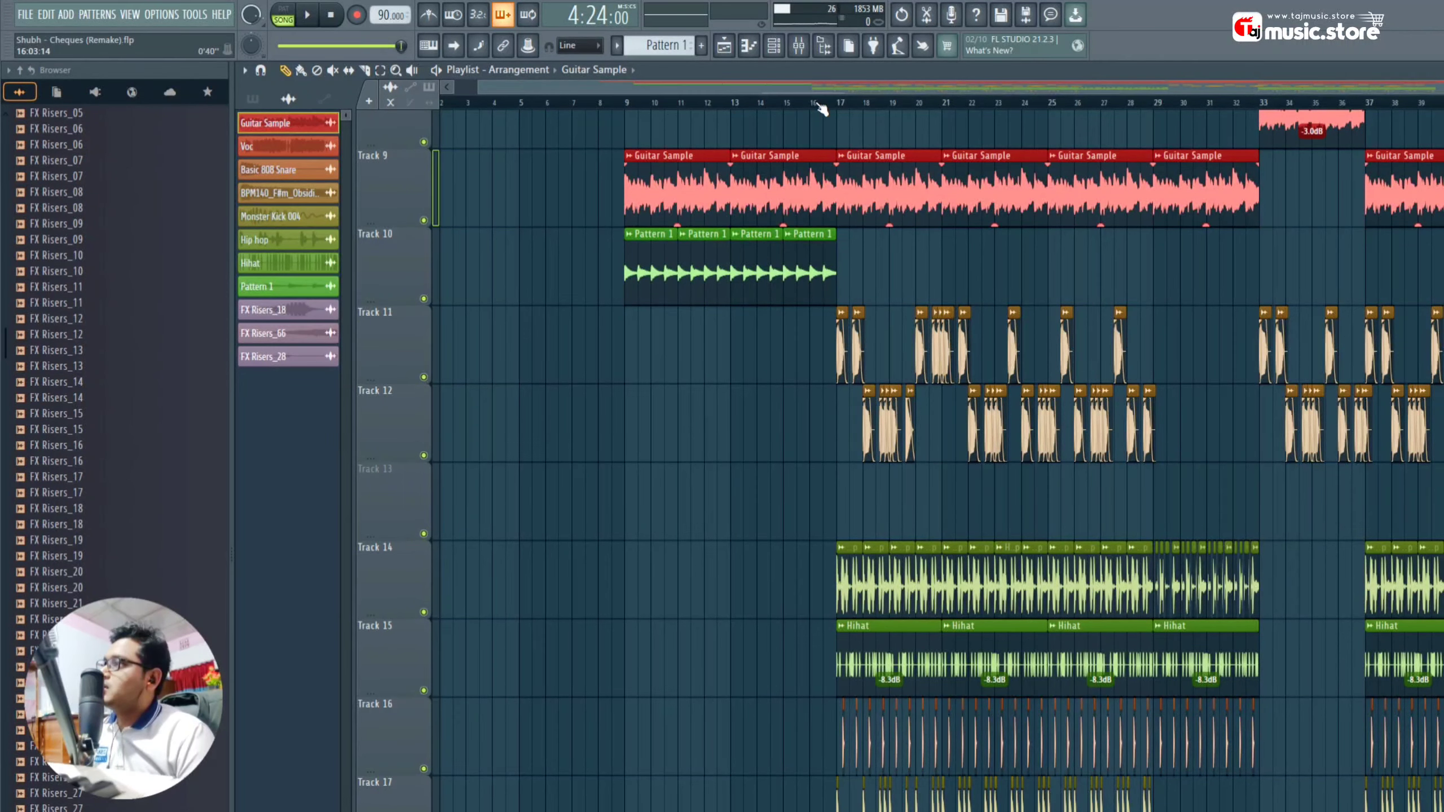
{"action": "scroll", "coordinate": [715, 373], "scroll_direction": "down", "scroll_amount": 1}
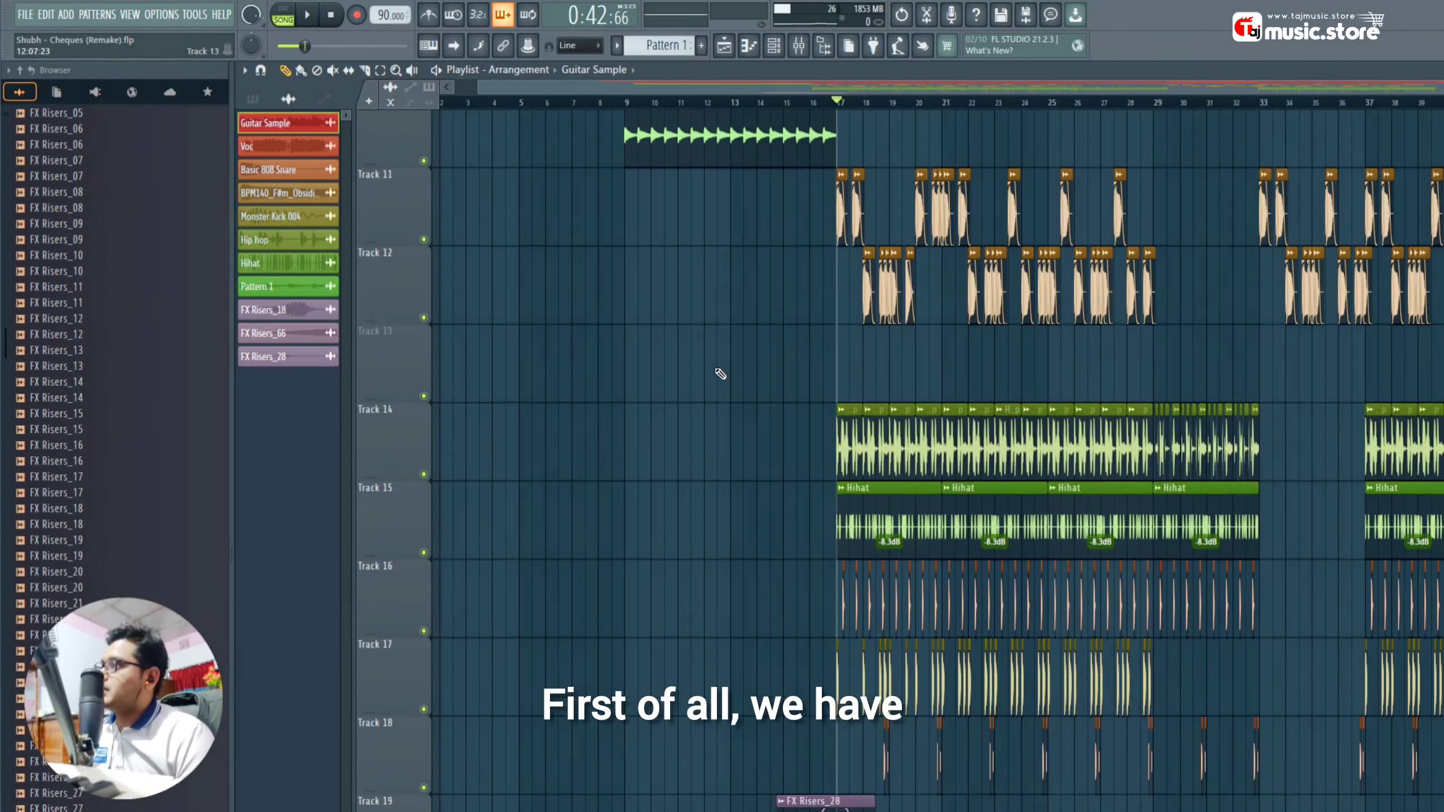
{"action": "scroll", "coordinate": [689, 298], "scroll_direction": "up", "scroll_amount": 2}
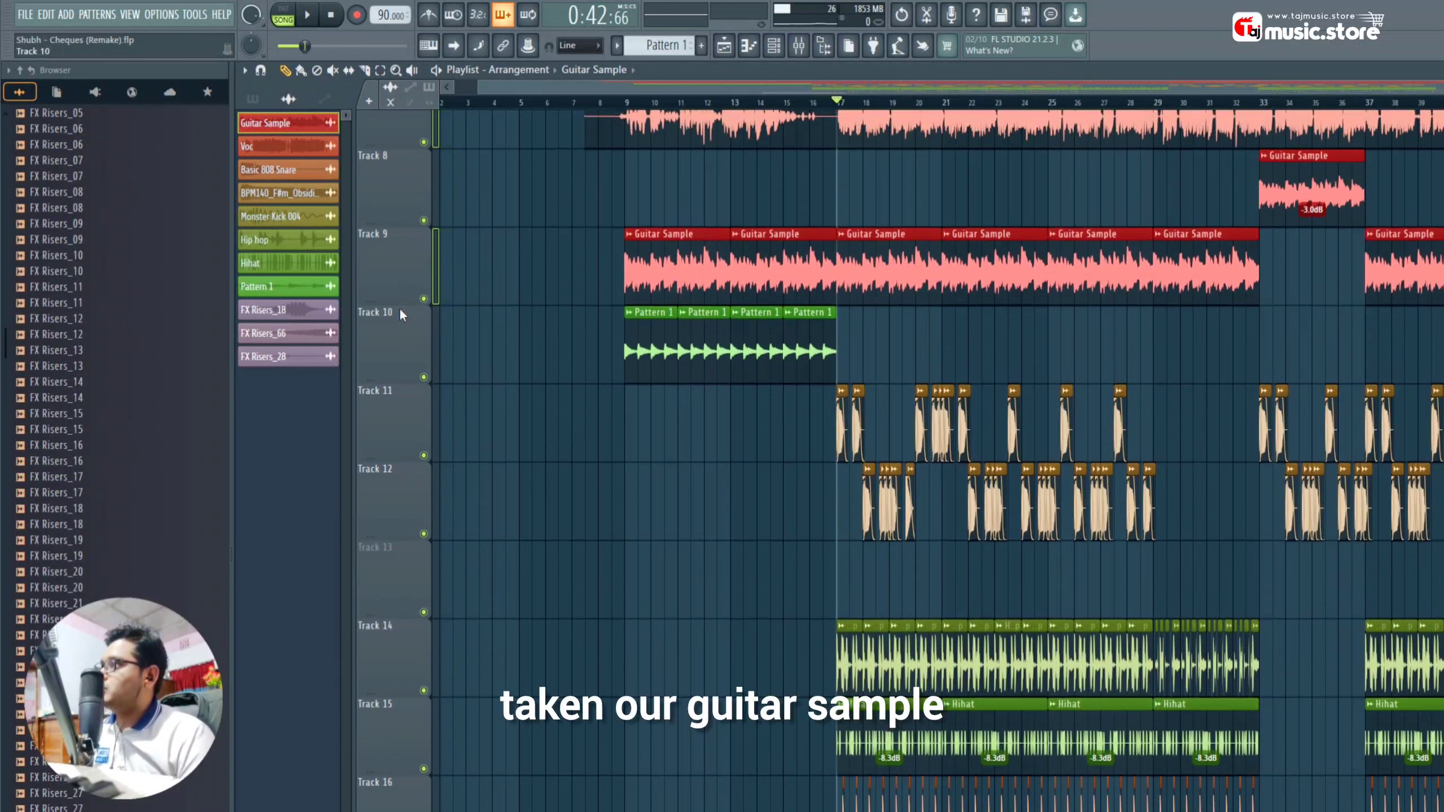
{"action": "left_click", "coordinate": [431, 303], "text": "ctrl"}
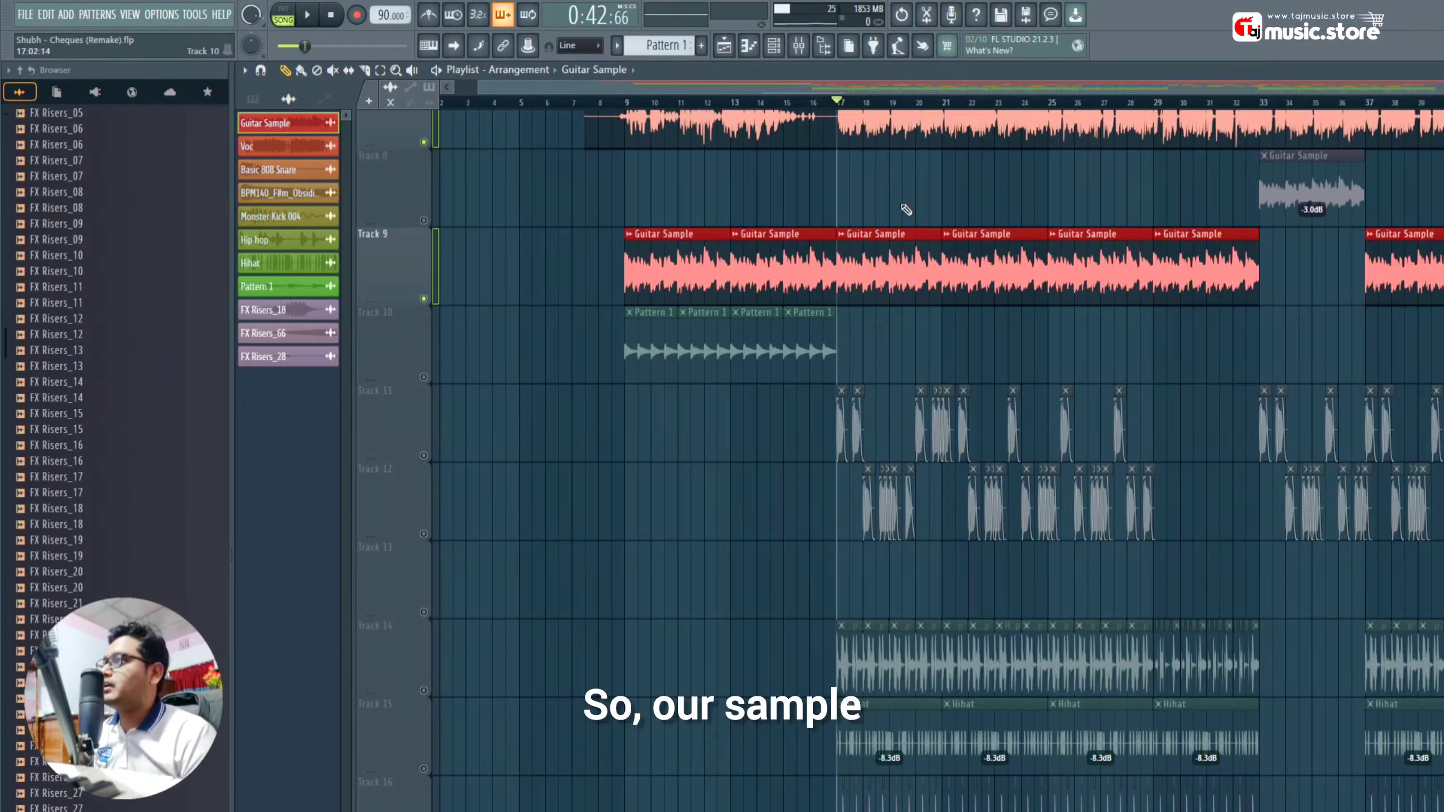
Enable the Pattern 1 clips on Track 10 and play the intro from bar 9.
{"action": "left_click", "coordinate": [638, 103]}
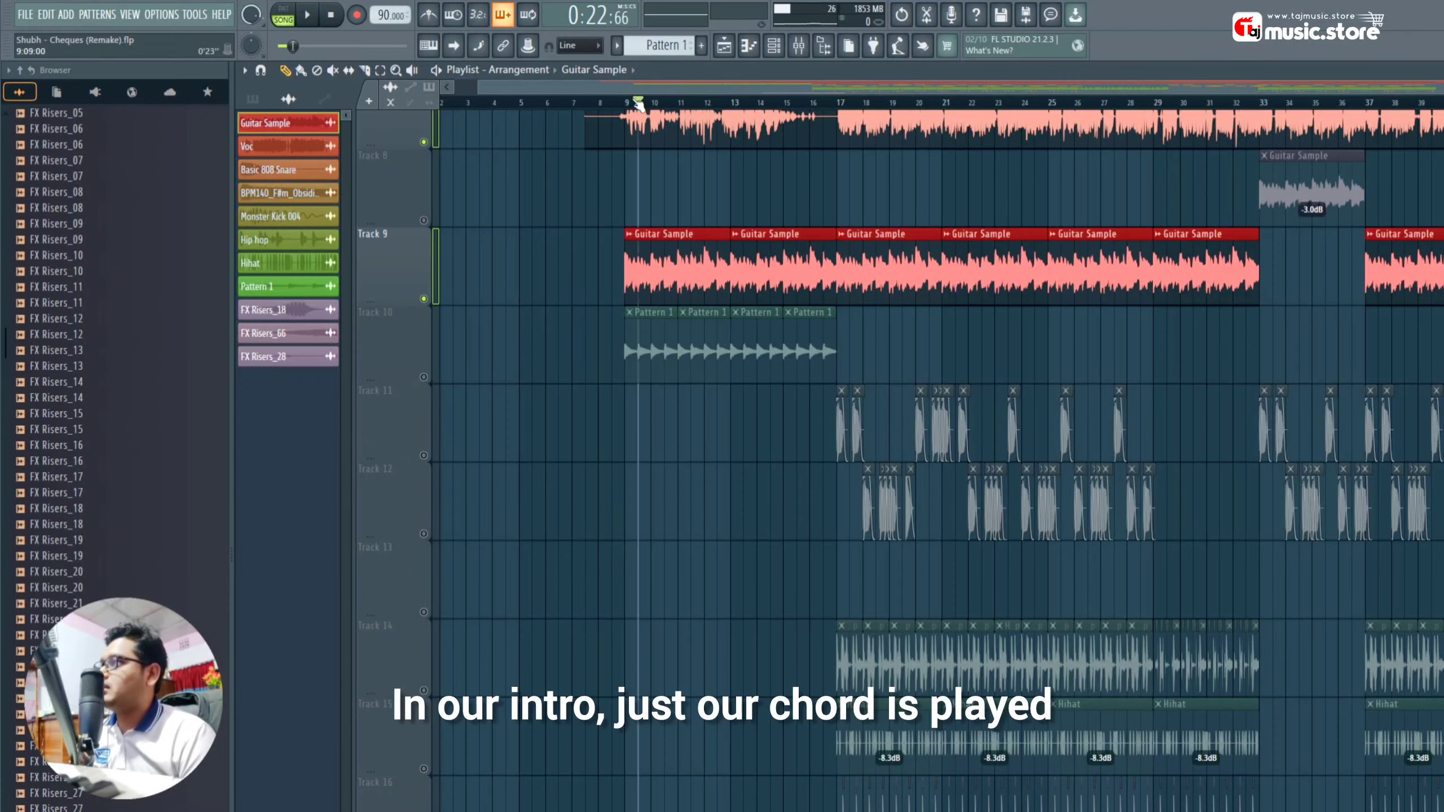
{"action": "left_click", "coordinate": [424, 377]}
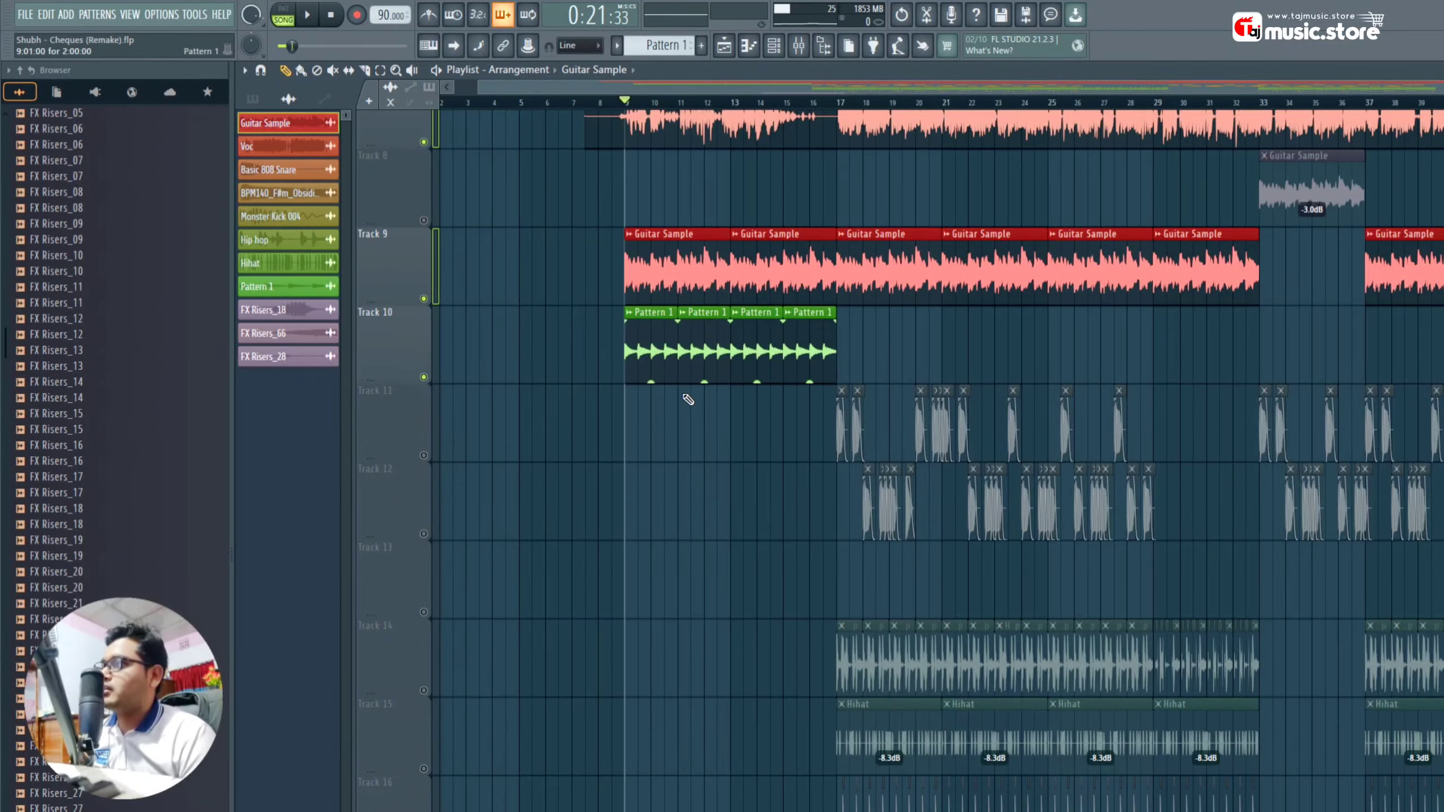
{"action": "key", "text": "space"}
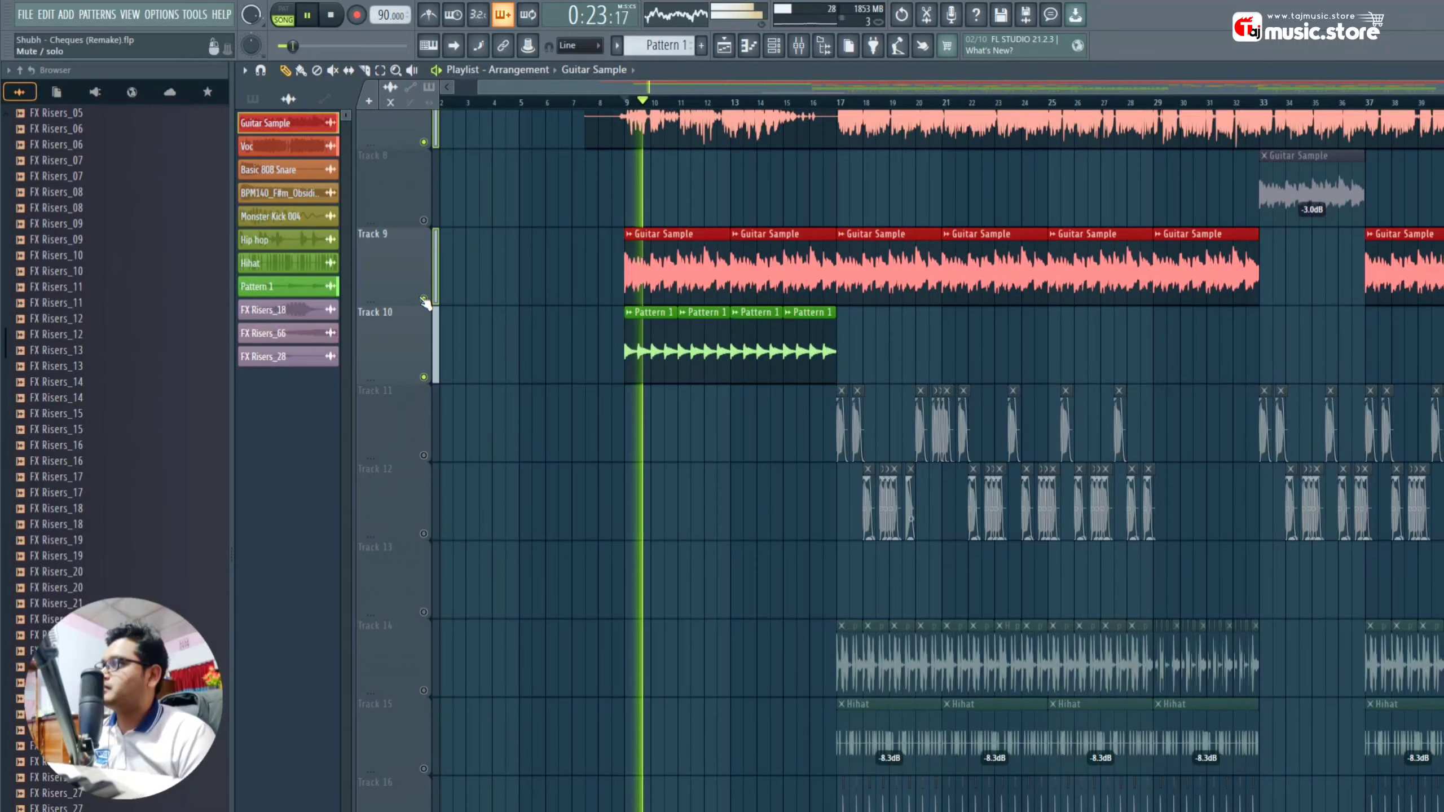
Toggle the vocal and Guitar Sample tracks during playback to compare them with Pattern 1, and stop with both muted.
{"action": "left_click_drag", "start_coordinate": [423, 298], "coordinate": [424, 142]}
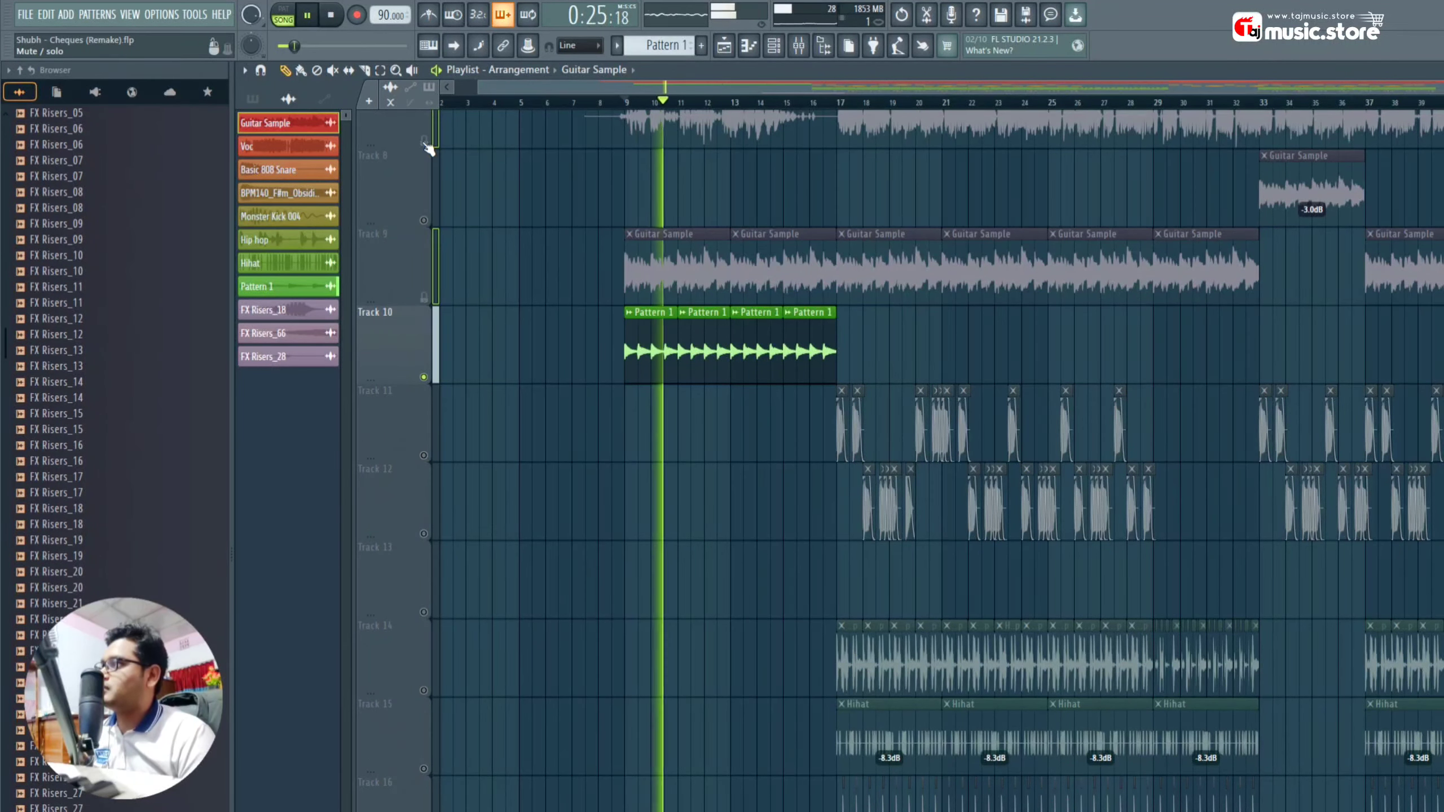
{"action": "left_click", "coordinate": [424, 283]}
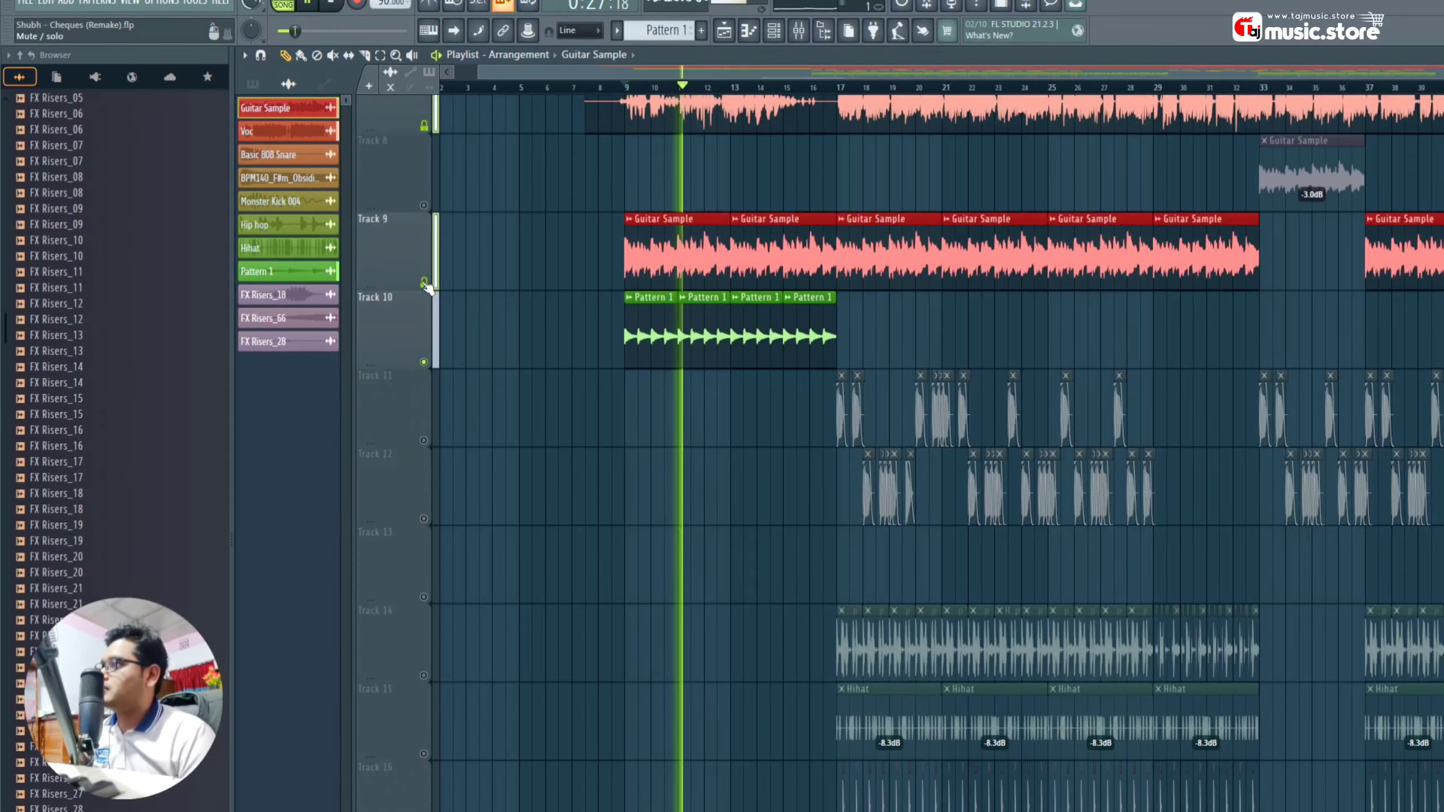
{"action": "left_click", "coordinate": [424, 283]}
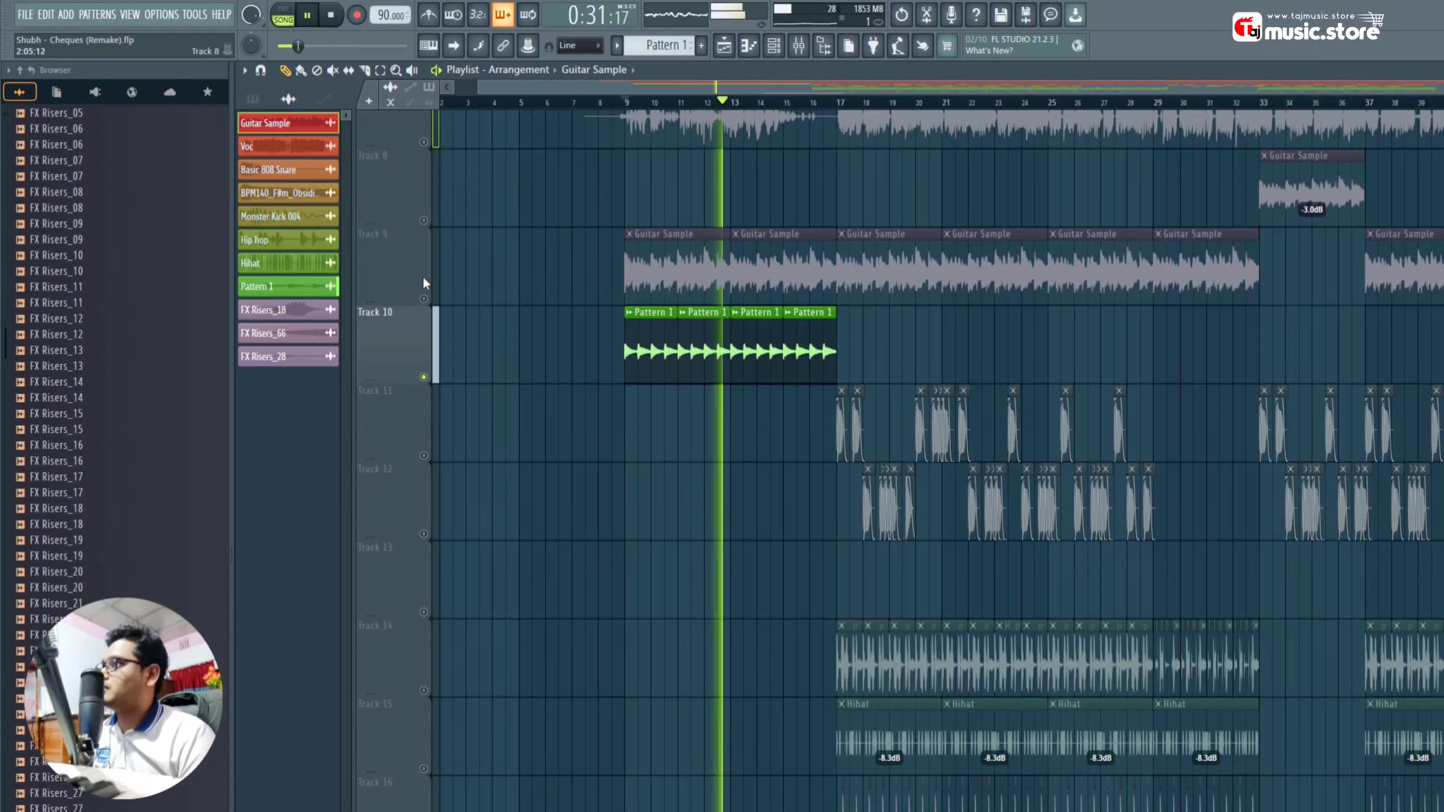
{"action": "left_click", "coordinate": [423, 298]}
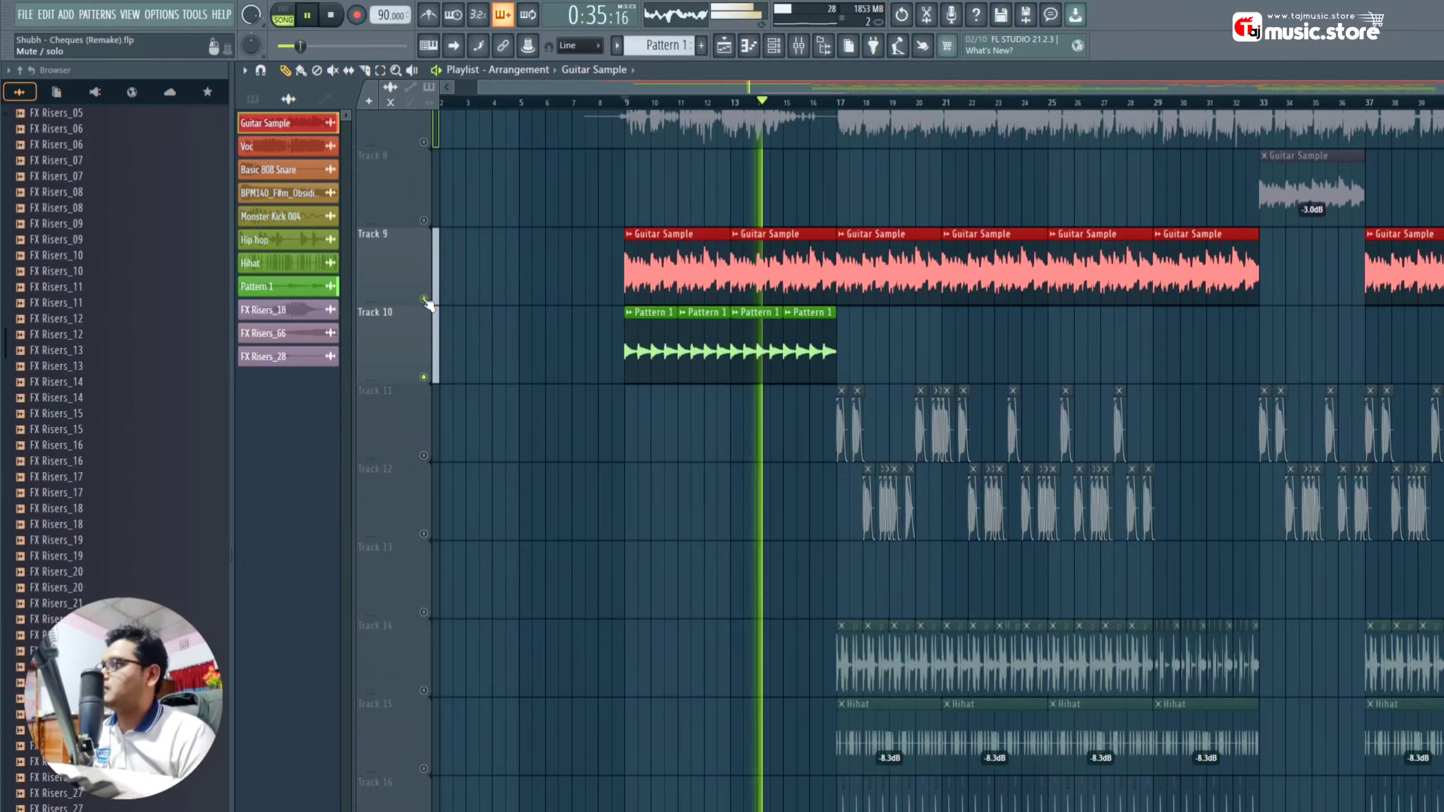
{"action": "left_click", "coordinate": [424, 298]}
{"action": "key", "text": "space"}
Place the playhead in bar 16 and look over the 808, hip hop, hihat and other rhythm tracks below Pattern 1.
{"action": "left_click", "coordinate": [811, 103]}
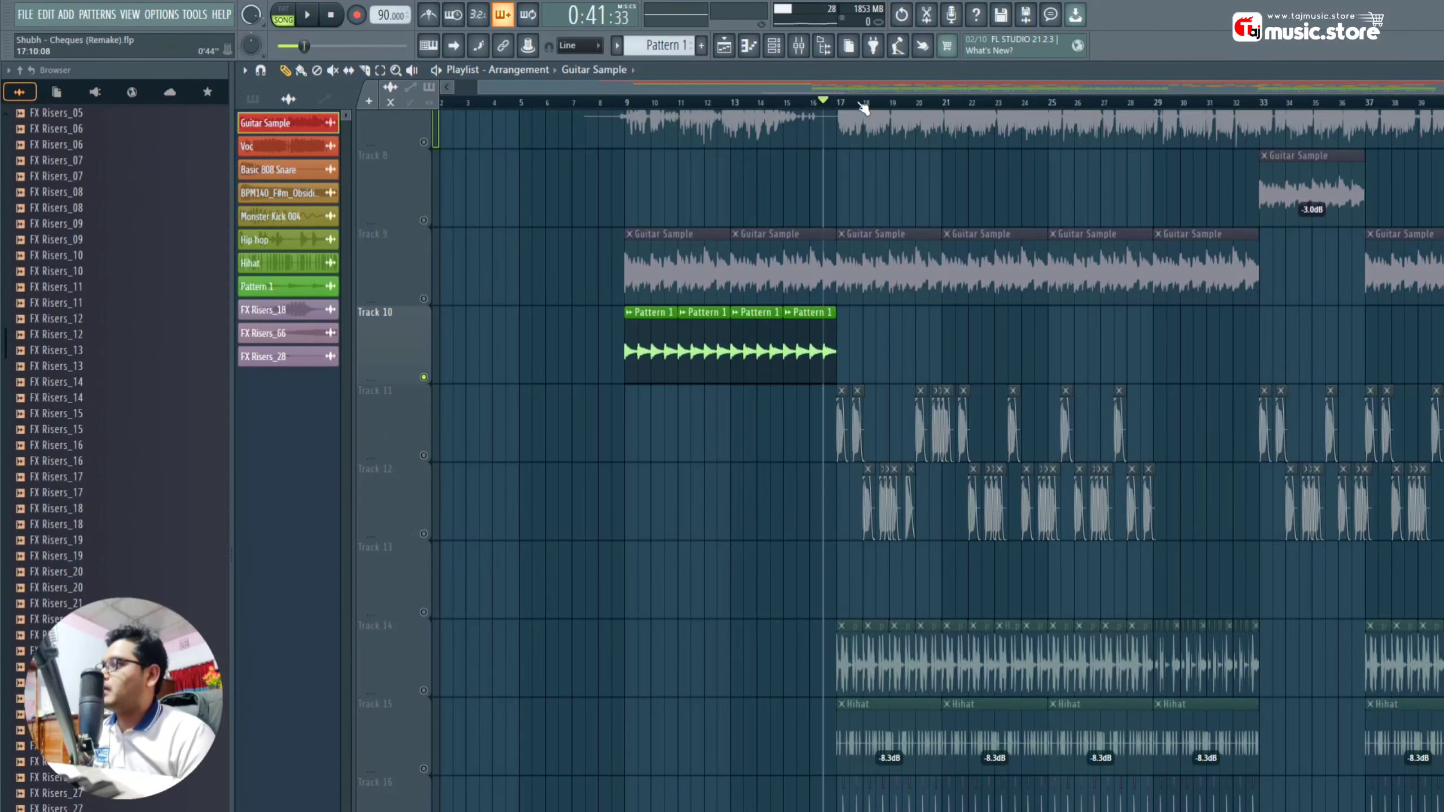
{"action": "scroll", "coordinate": [863, 108], "scroll_direction": "down", "scroll_amount": 2}
{"action": "scroll", "coordinate": [1044, 416], "scroll_direction": "down", "scroll_amount": 5}
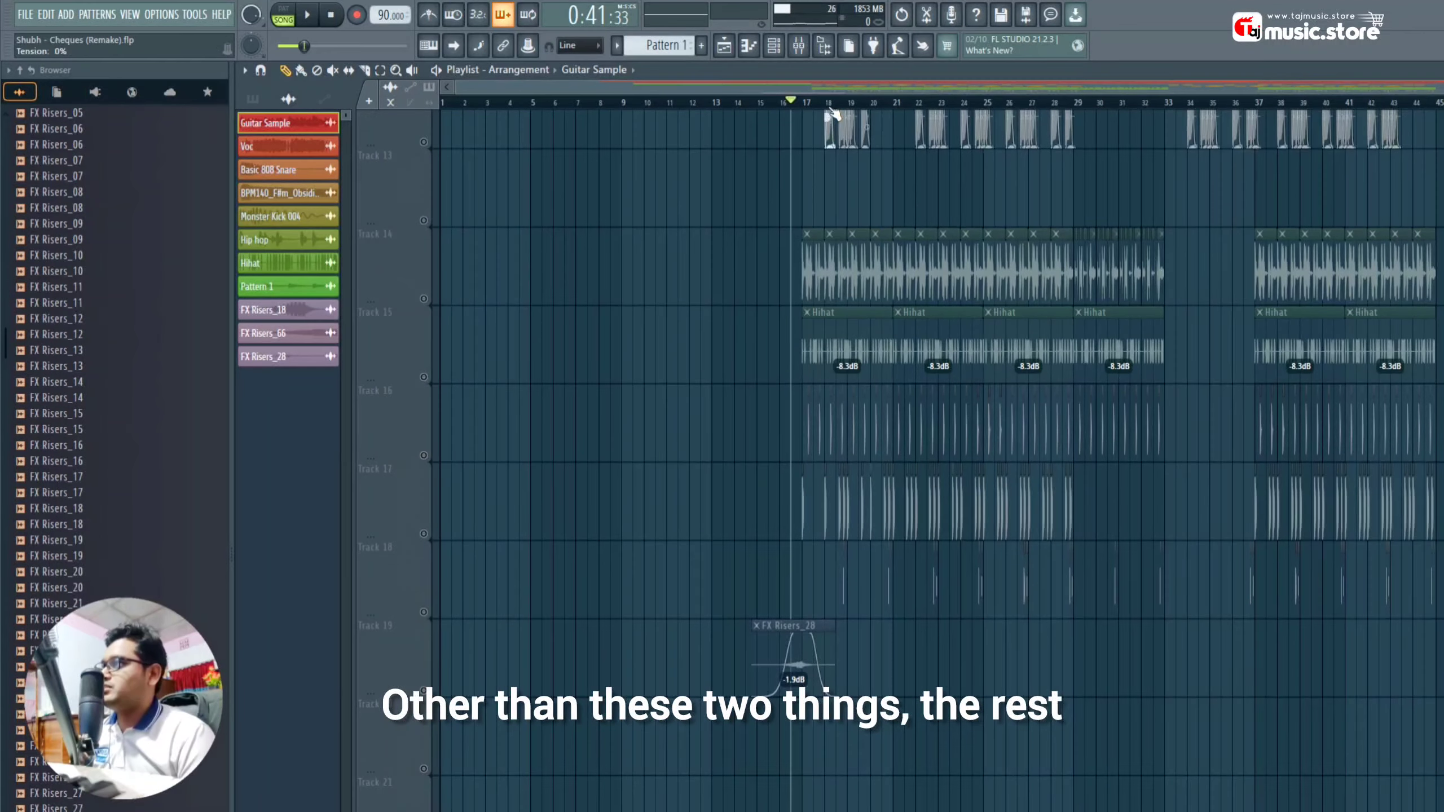
{"action": "scroll", "coordinate": [829, 109], "scroll_direction": "up", "scroll_amount": 8}
{"action": "scroll", "coordinate": [695, 459], "scroll_direction": "up", "scroll_amount": 6}
{"action": "scroll", "coordinate": [699, 461], "scroll_direction": "up", "scroll_amount": 1}
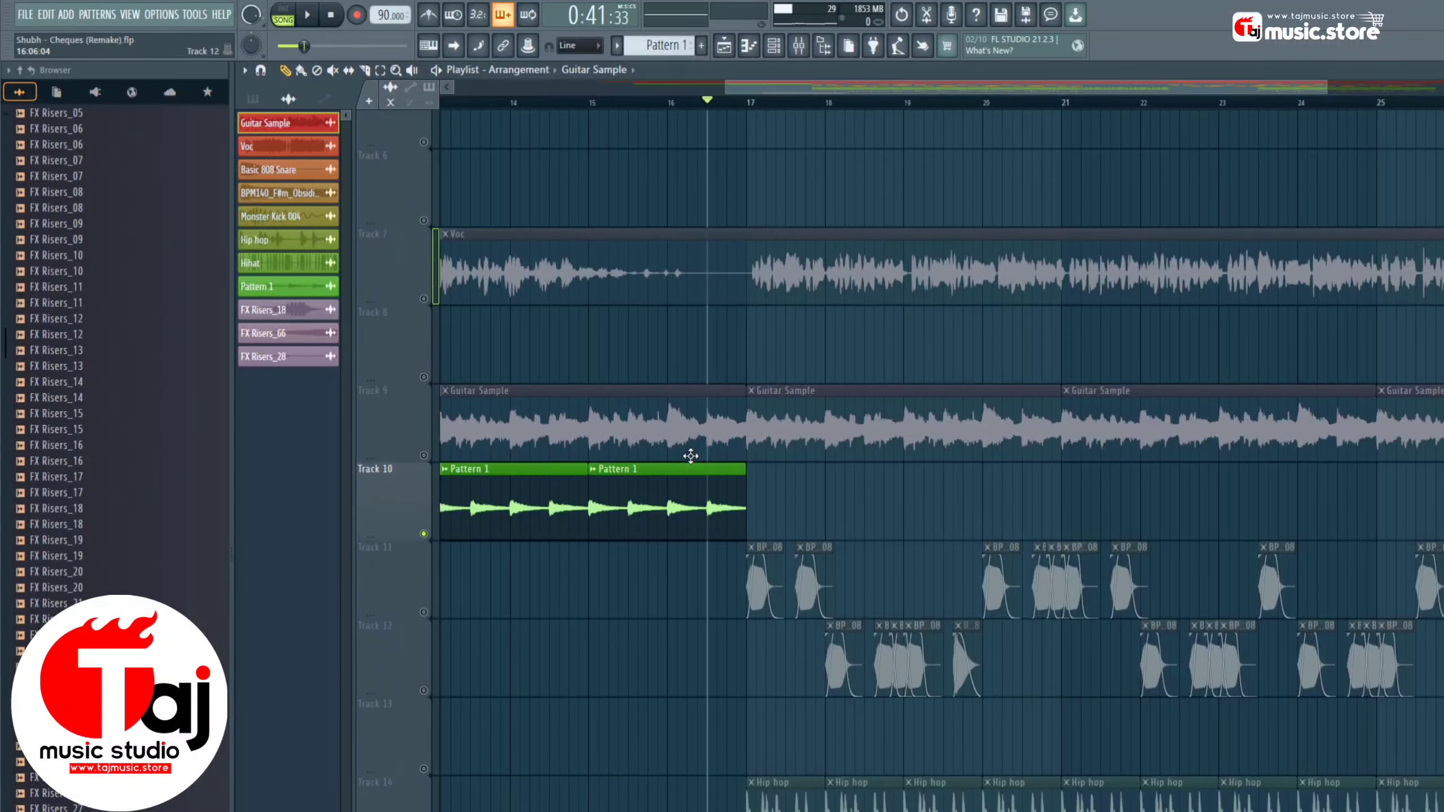
{"action": "scroll", "coordinate": [700, 455], "scroll_direction": "down", "scroll_amount": 4}
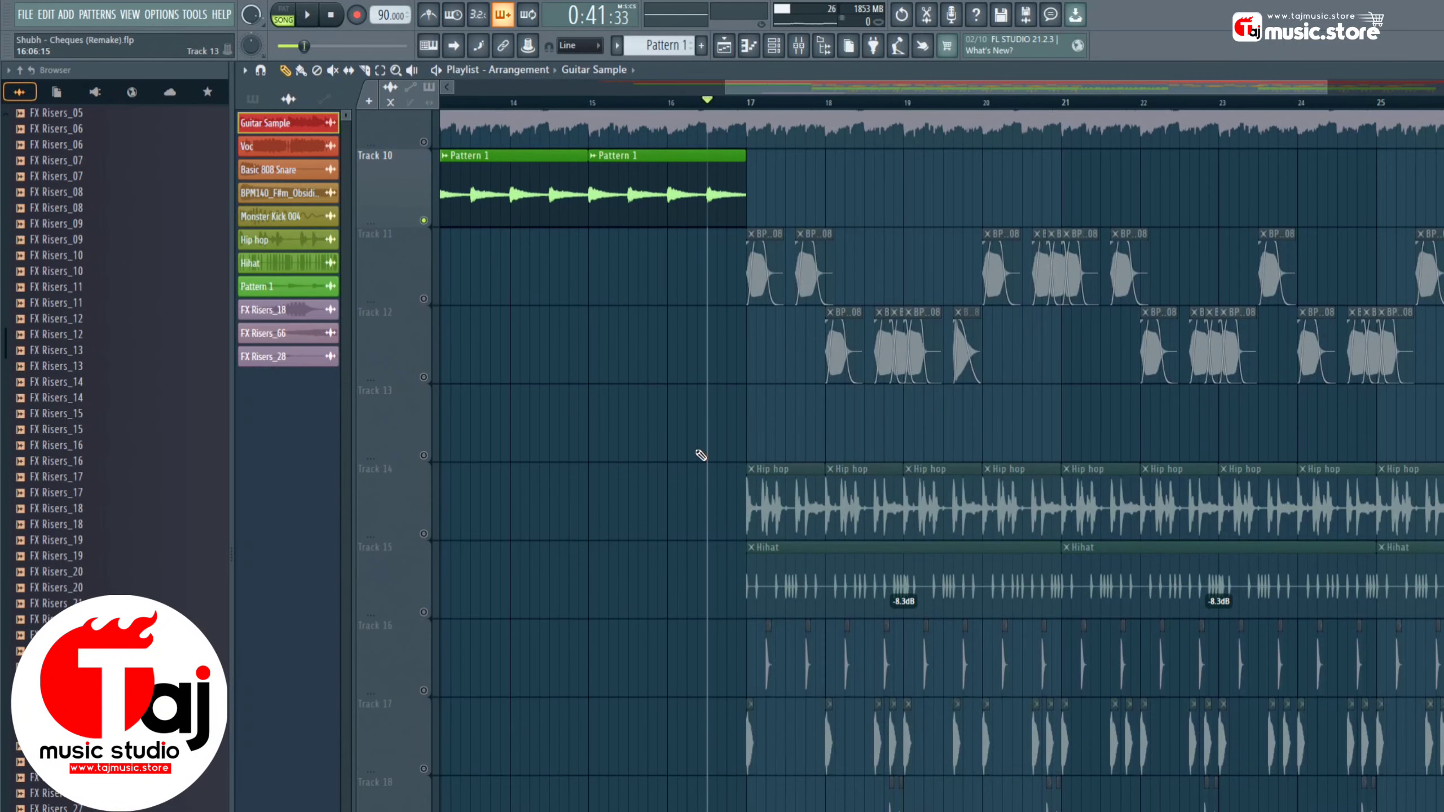
{"action": "scroll", "coordinate": [761, 105], "scroll_direction": "down", "scroll_amount": 2}
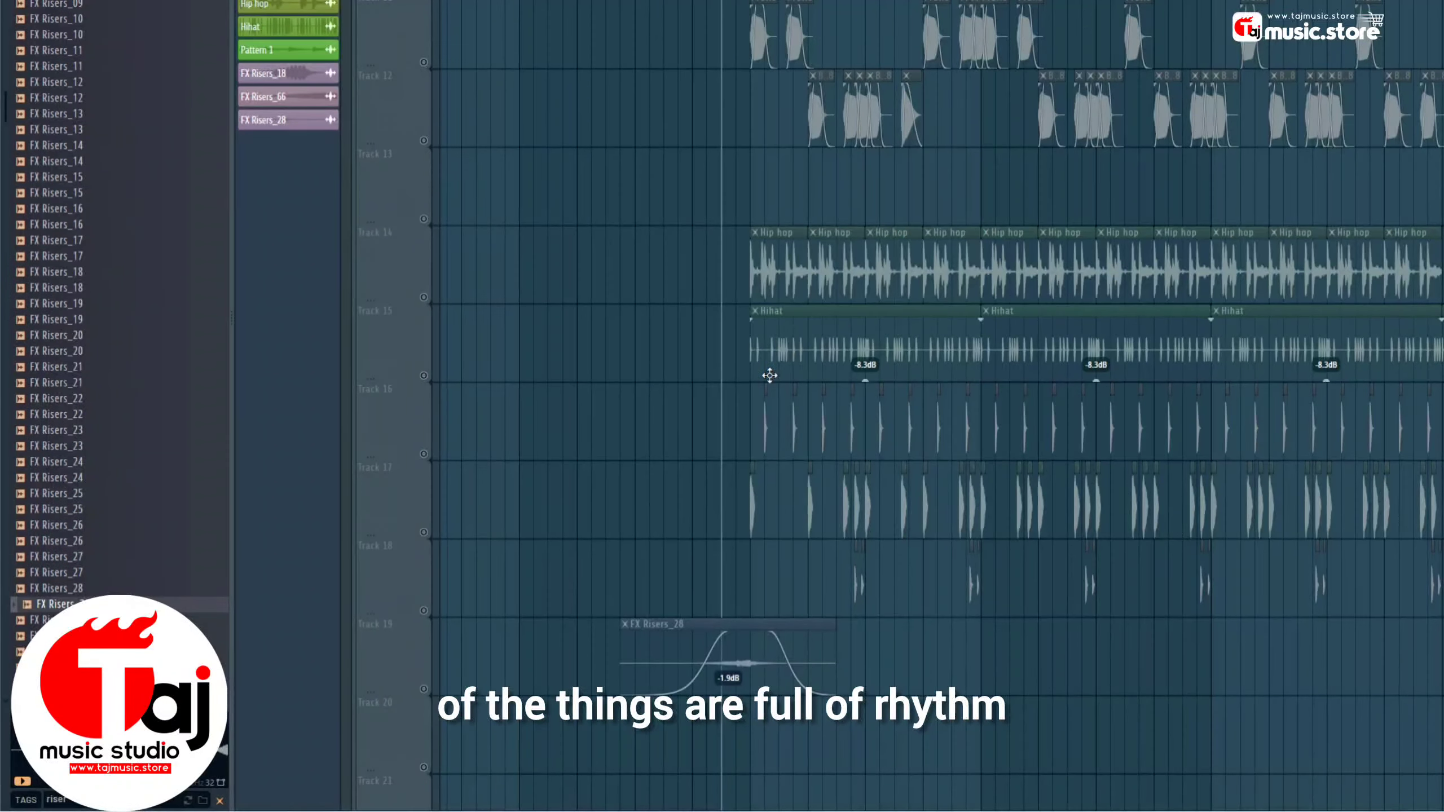
{"action": "scroll", "coordinate": [483, 381], "scroll_direction": "up", "scroll_amount": 1}
Toggle the Guitar Sample track's mute state, leaving Track 9 enabled.
{"action": "left_click", "coordinate": [423, 60]}
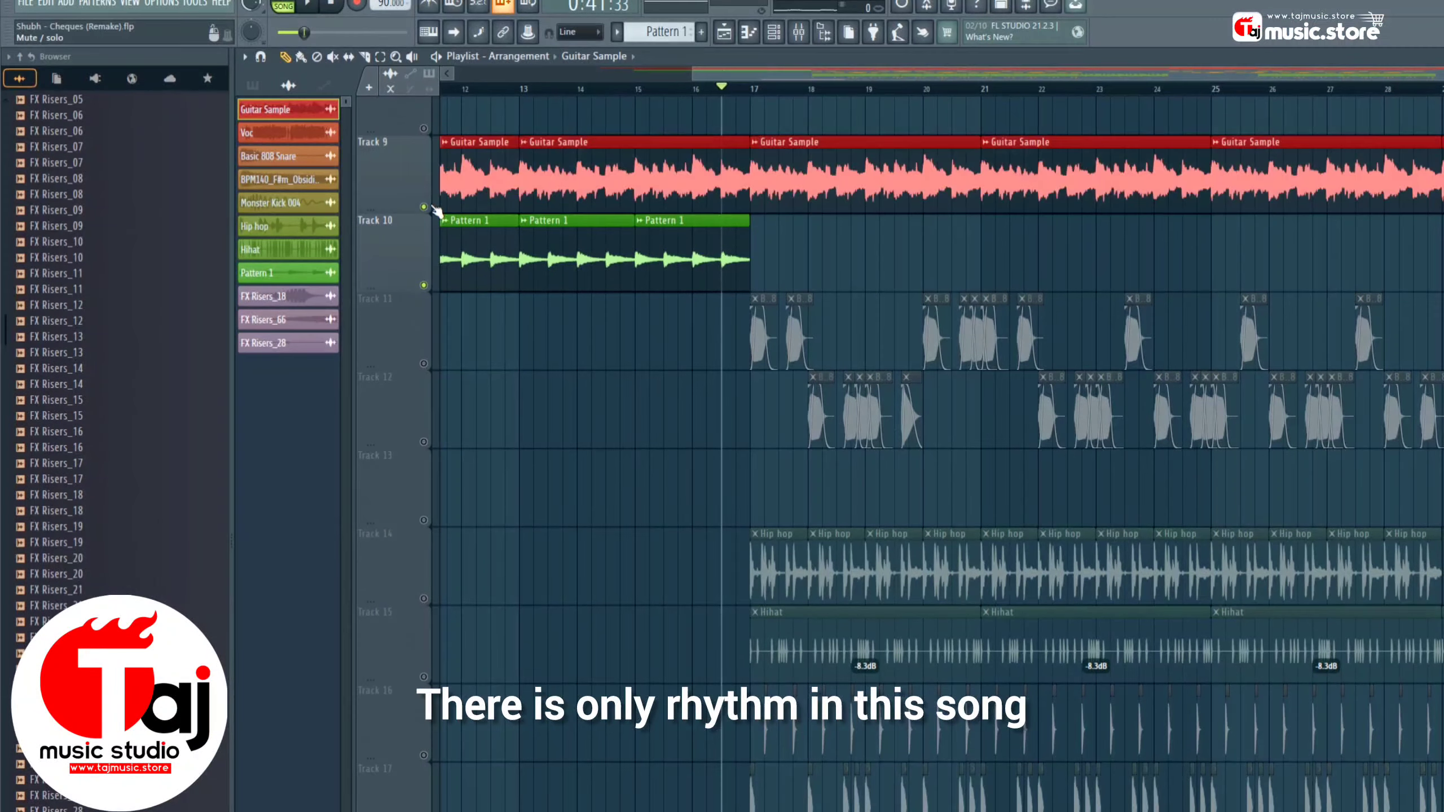
{"action": "left_click", "coordinate": [432, 208]}
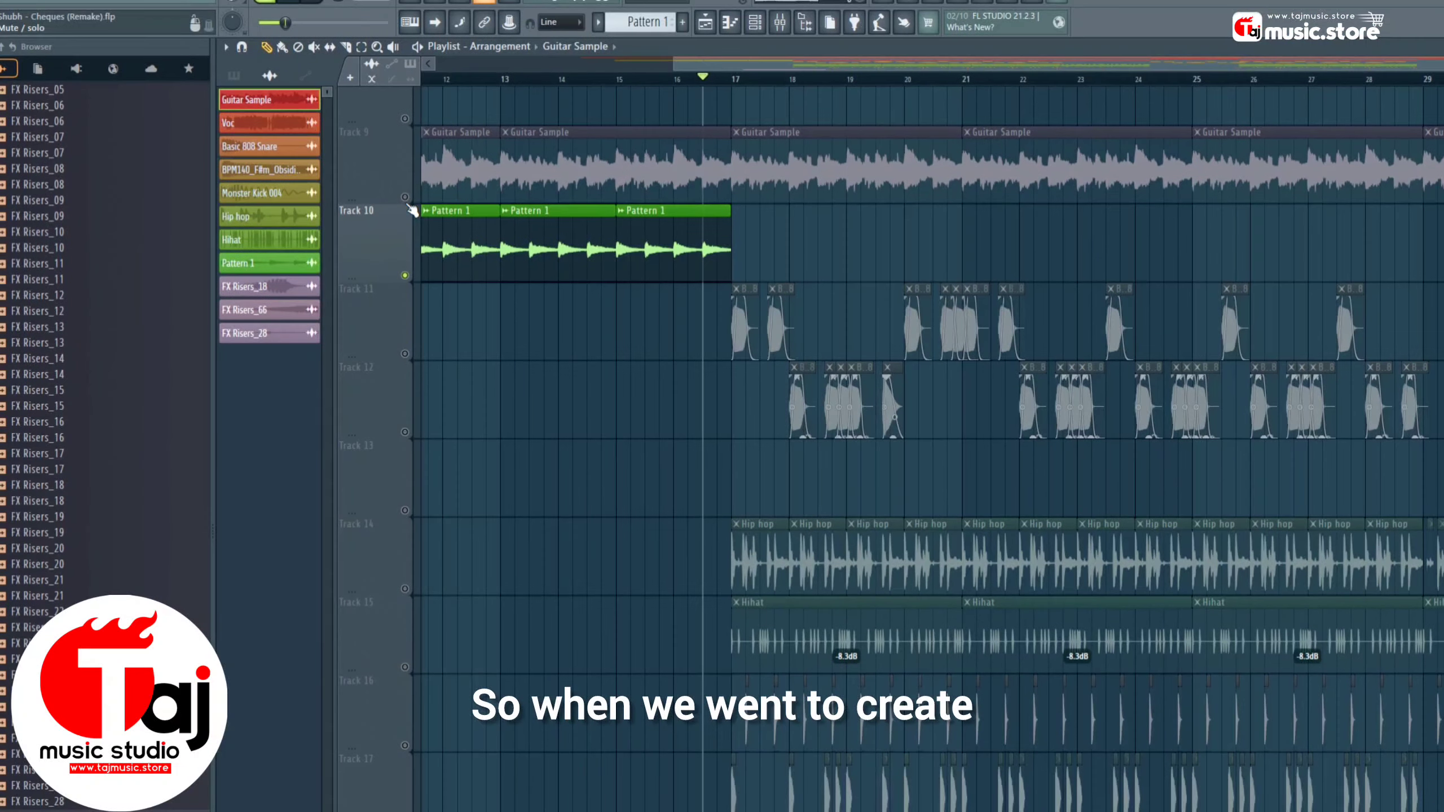
{"action": "left_click", "coordinate": [405, 198]}
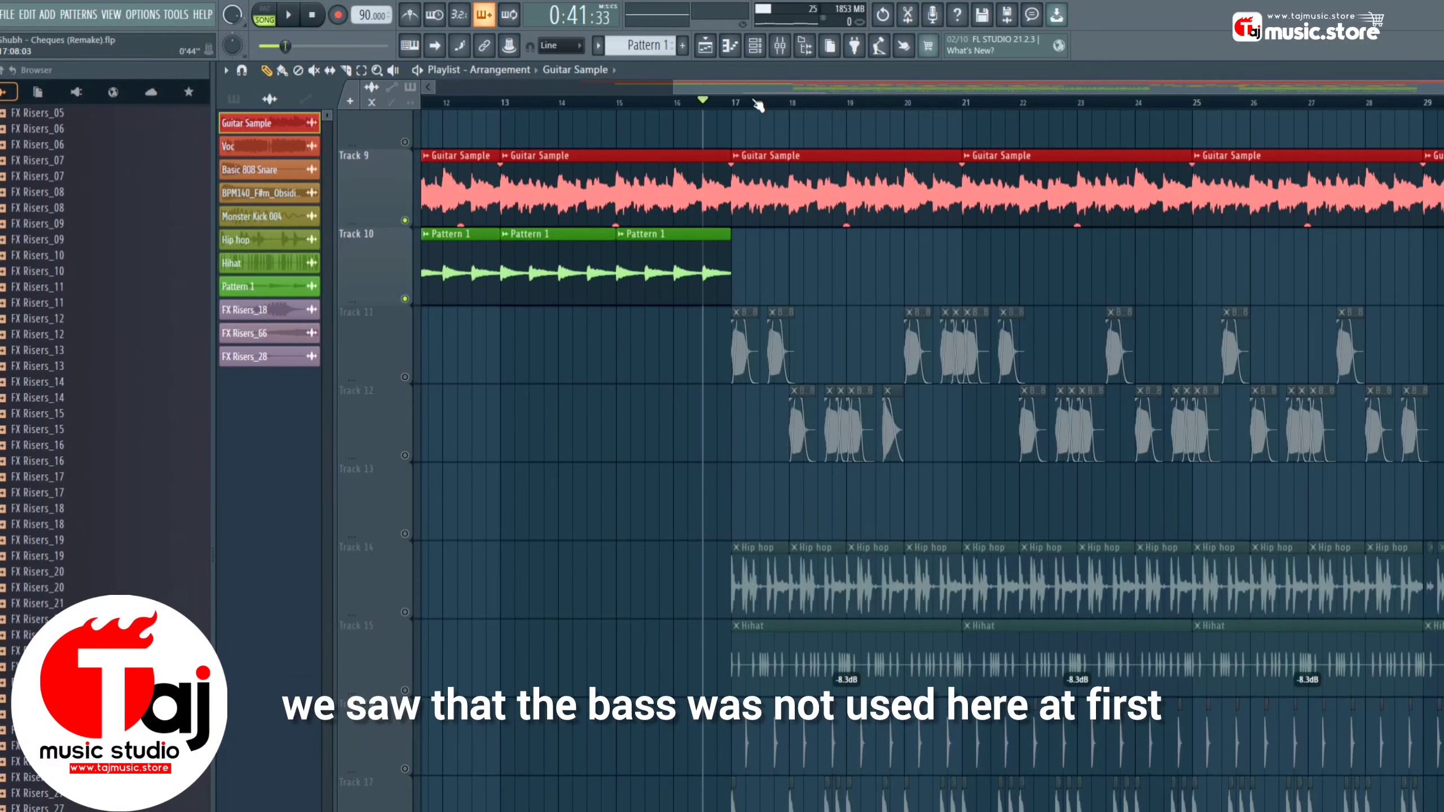
Mute the guitar track, enable the 808 clips on Tracks 11 and 12, and audition them from bar 17.
{"action": "scroll", "coordinate": [738, 108], "scroll_direction": "up", "scroll_amount": 4}
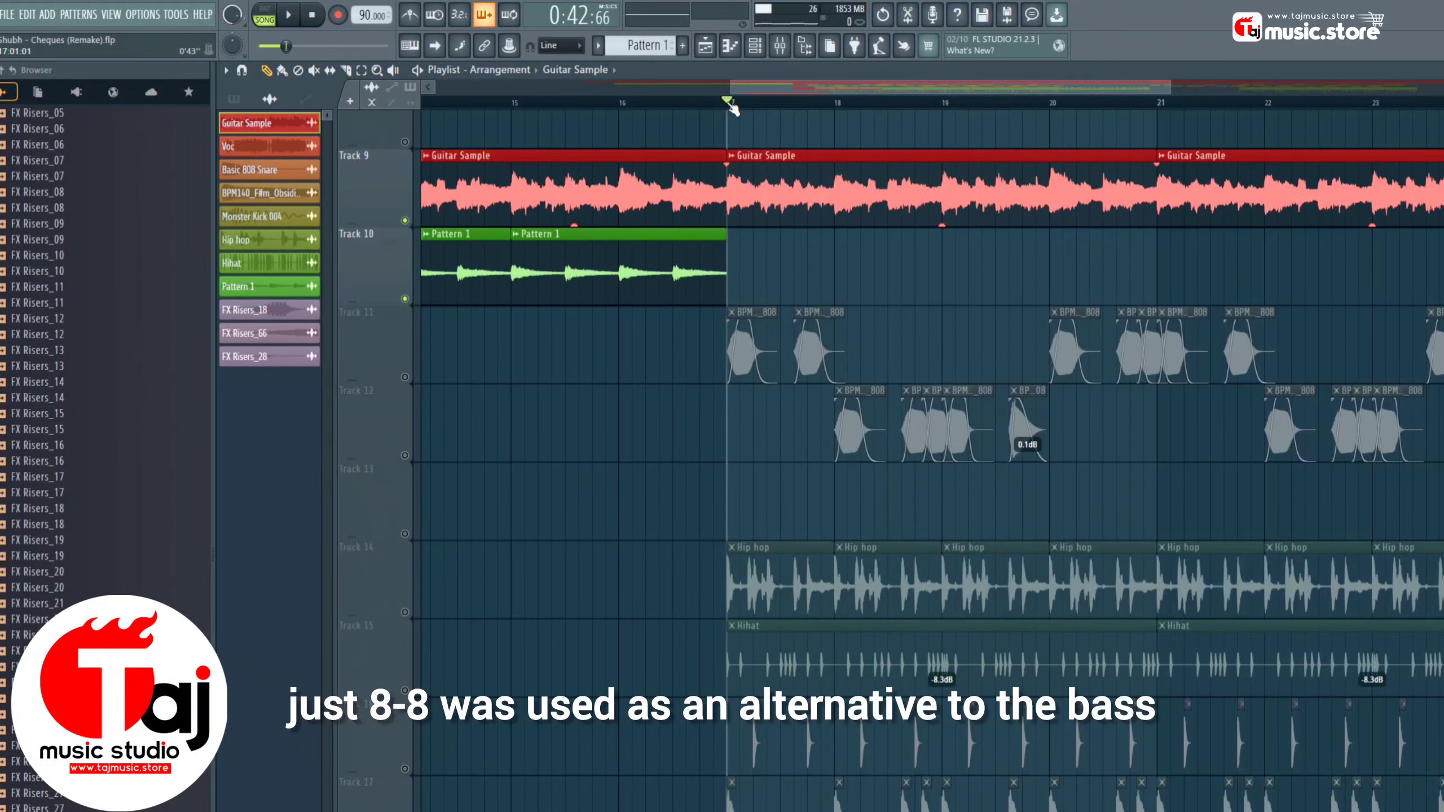
{"action": "left_click", "coordinate": [405, 378]}
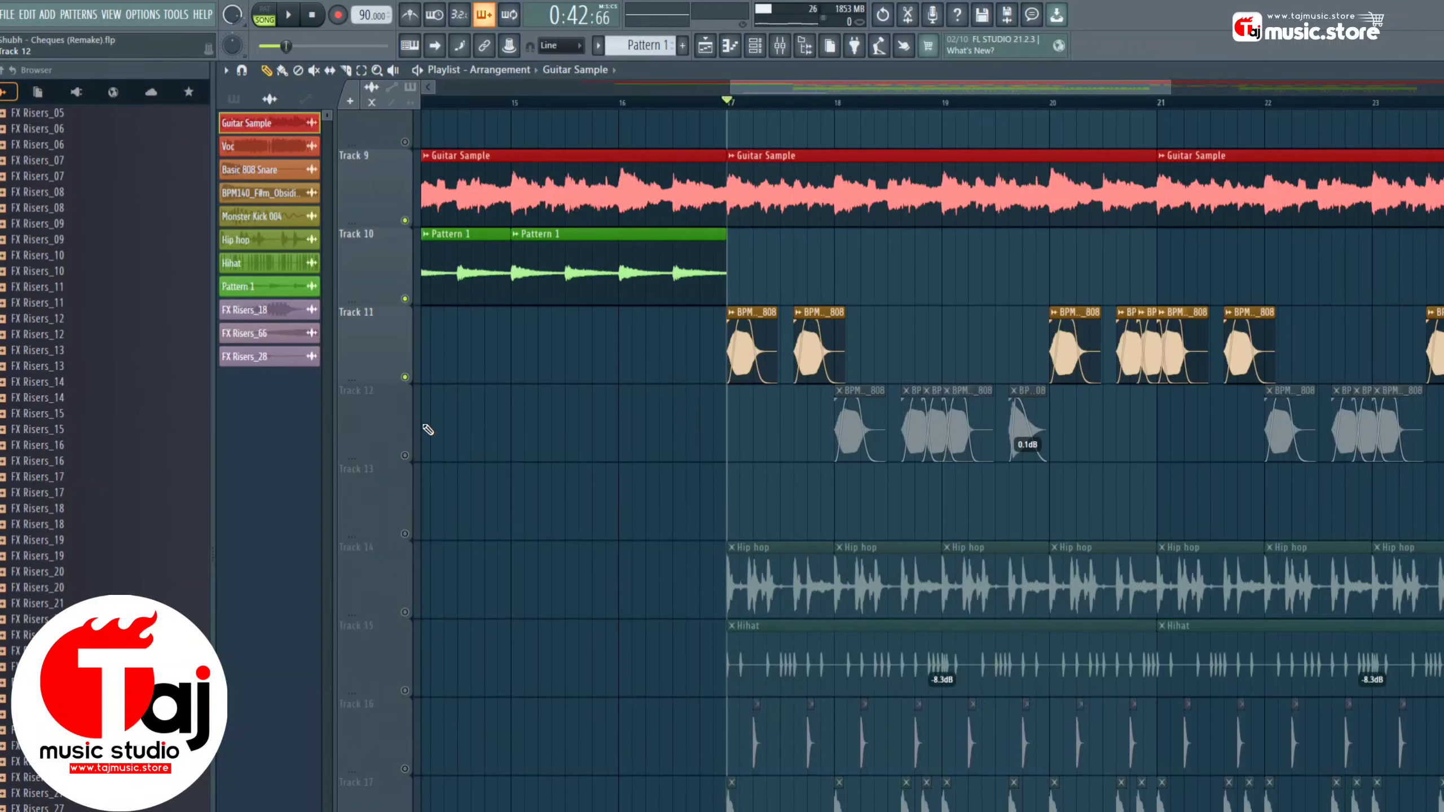
{"action": "left_click", "coordinate": [405, 220]}
{"action": "key", "text": "space"}
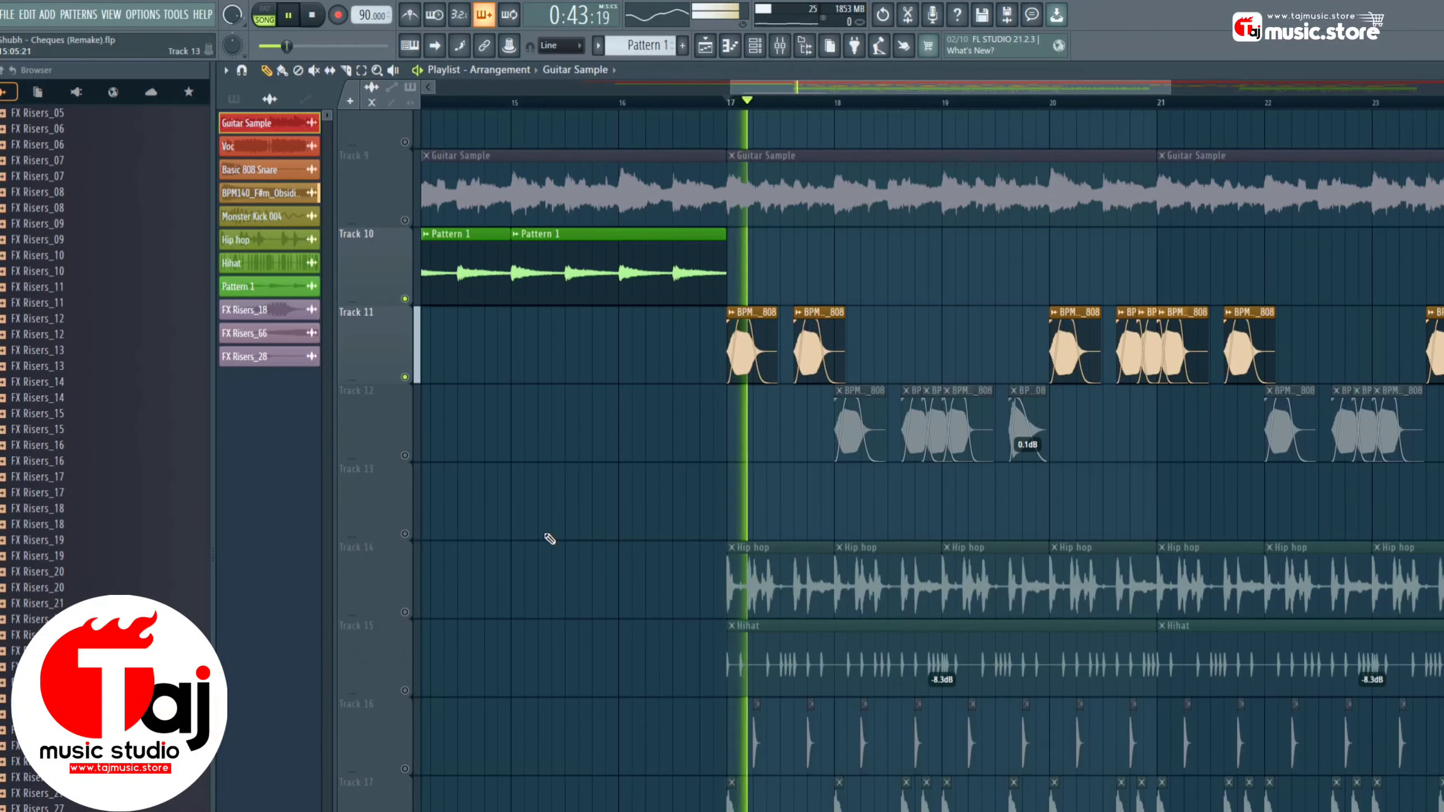
{"action": "left_click", "coordinate": [405, 456]}
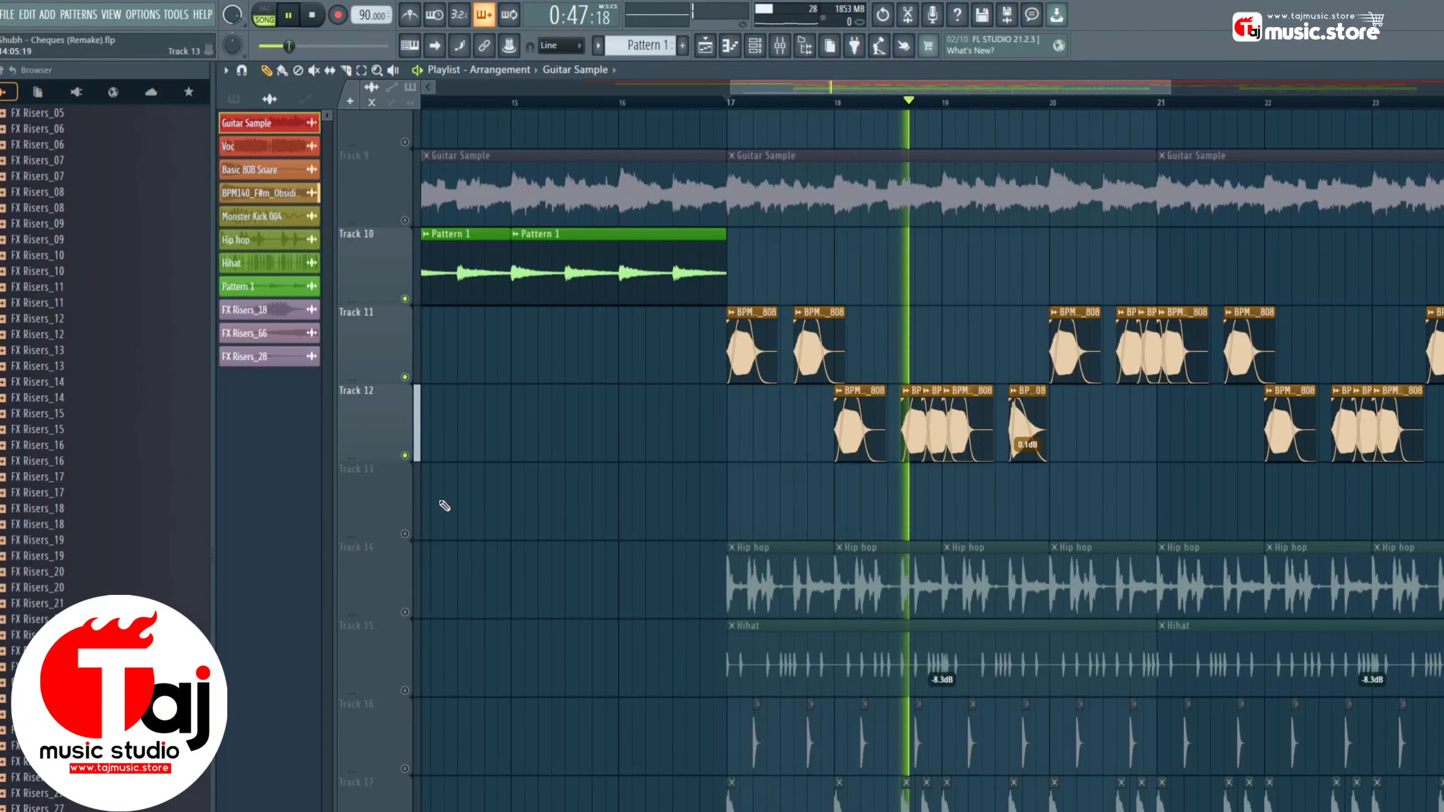
{"action": "key", "text": "space"}
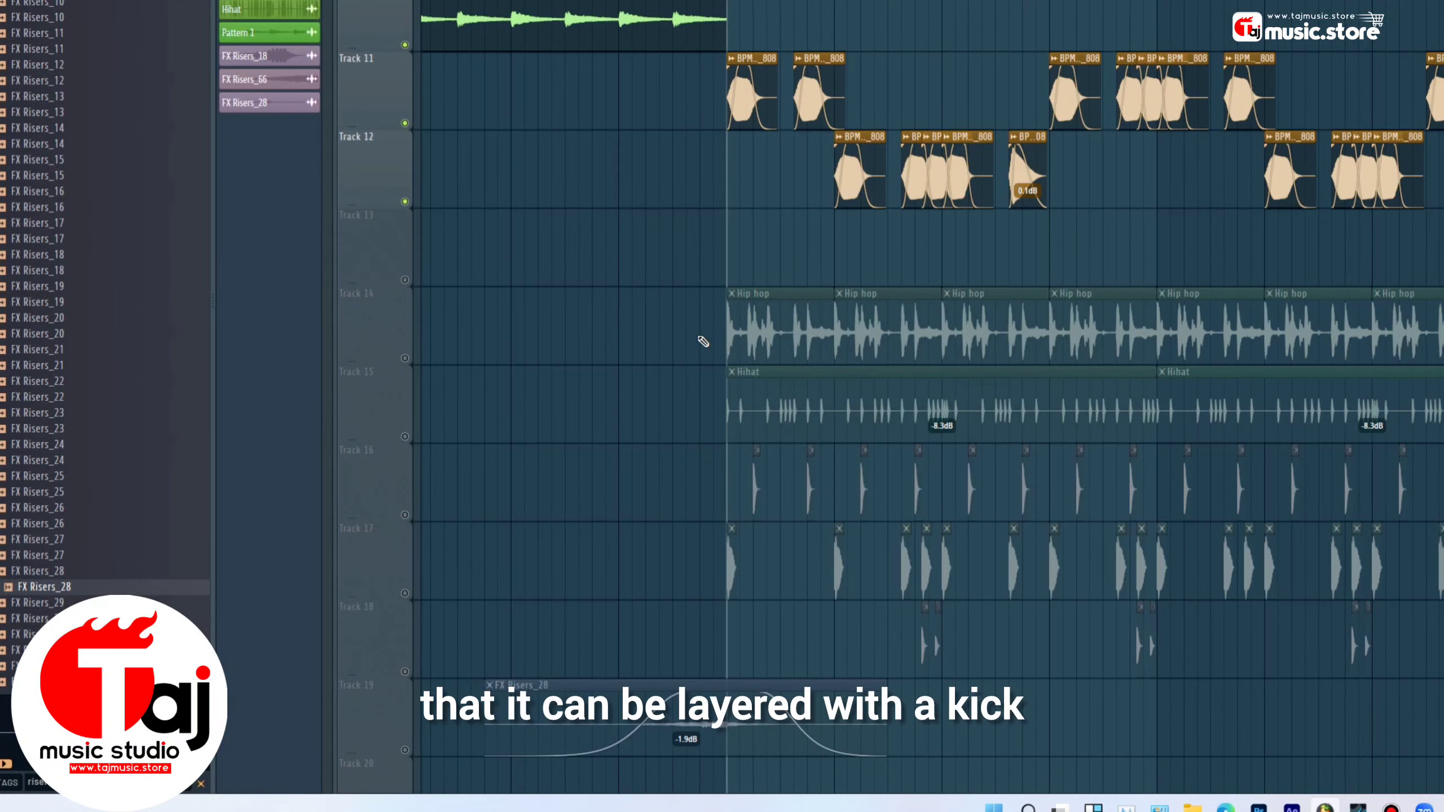
Solo the kick on Track 17 and enable Track 16 alongside it.
{"action": "scroll", "coordinate": [719, 106], "scroll_direction": "up", "scroll_amount": 1}
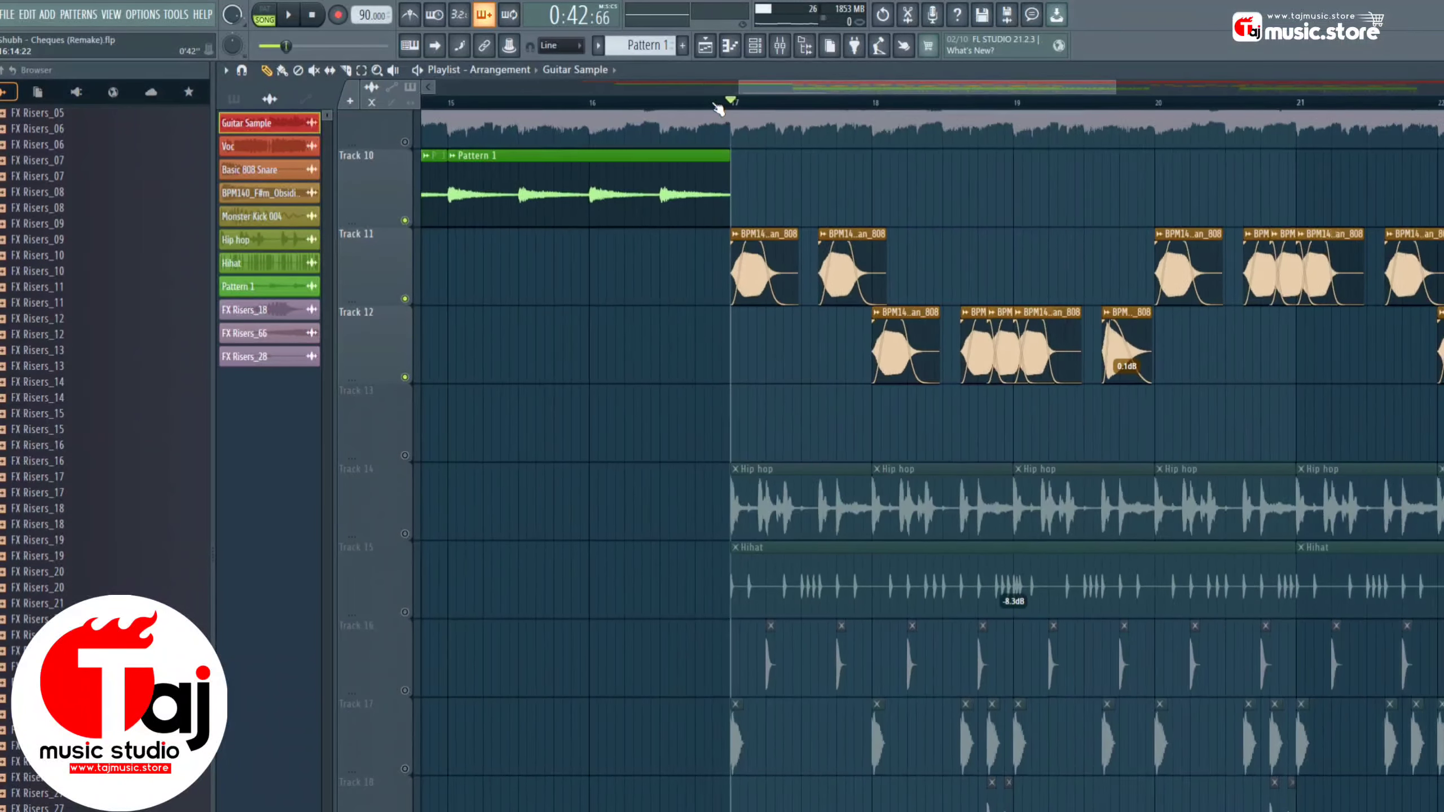
{"action": "scroll", "coordinate": [586, 599], "scroll_direction": "down", "scroll_amount": 3}
{"action": "right_click", "coordinate": [415, 539]}
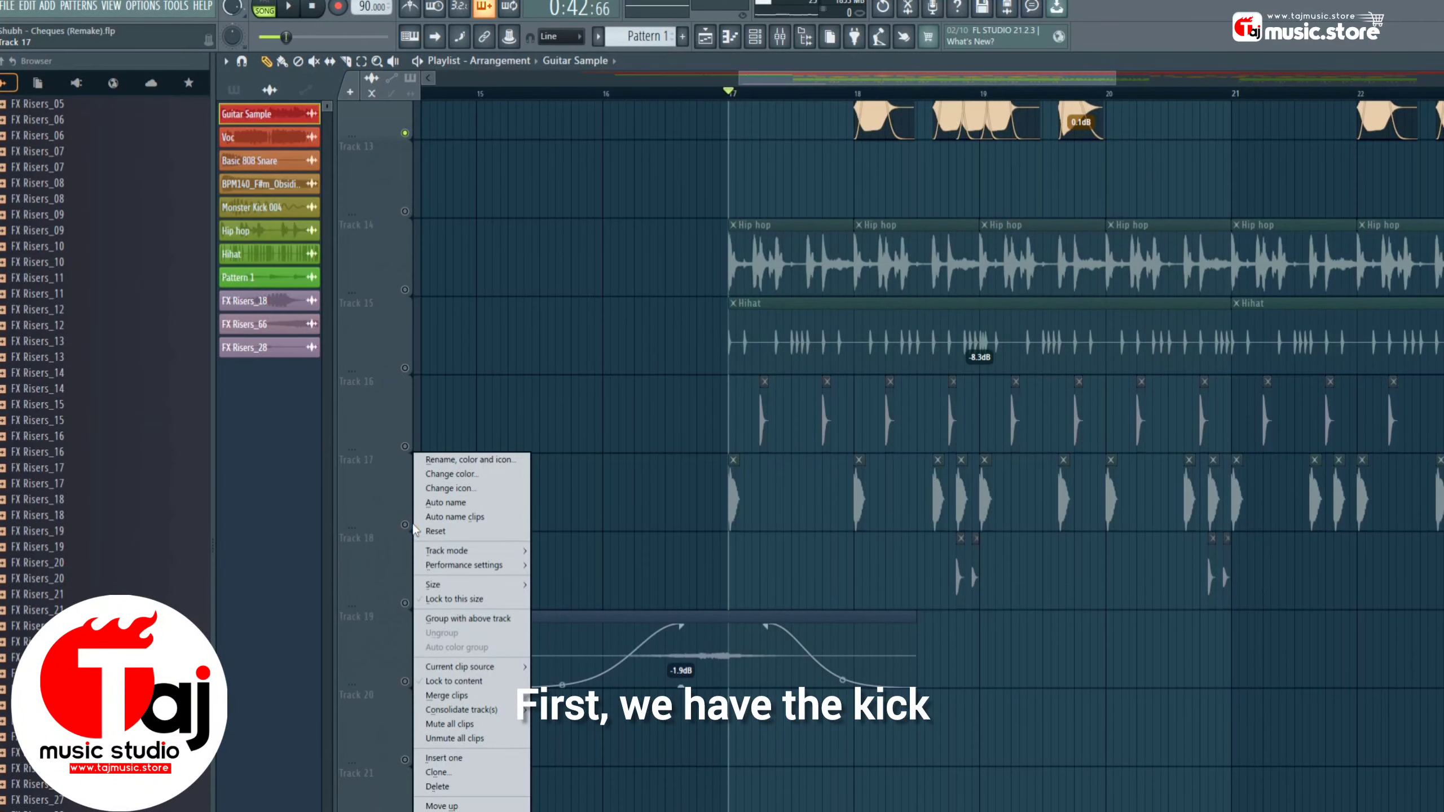
{"action": "left_click", "coordinate": [415, 533]}
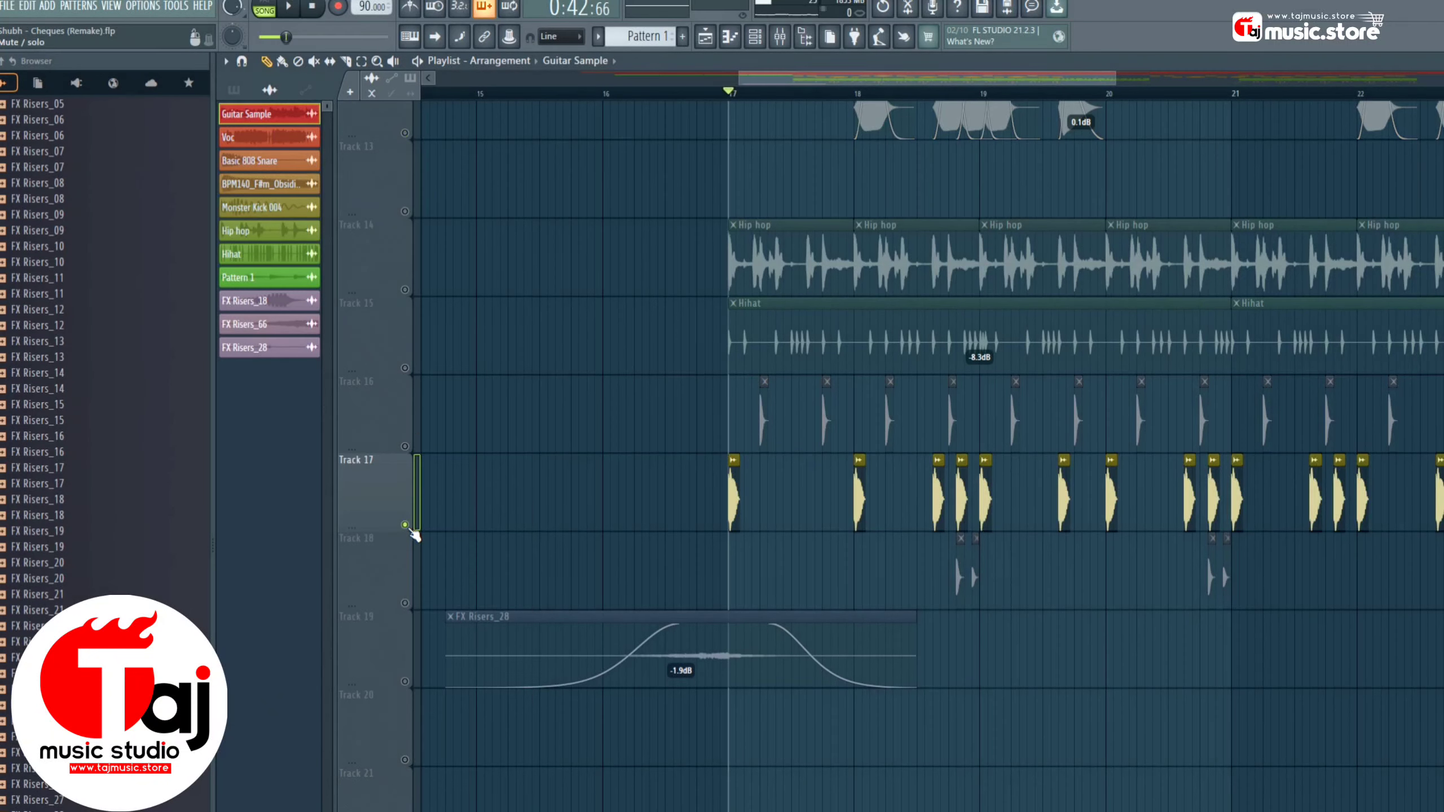
{"action": "left_click", "coordinate": [414, 451], "text": "ctrl"}
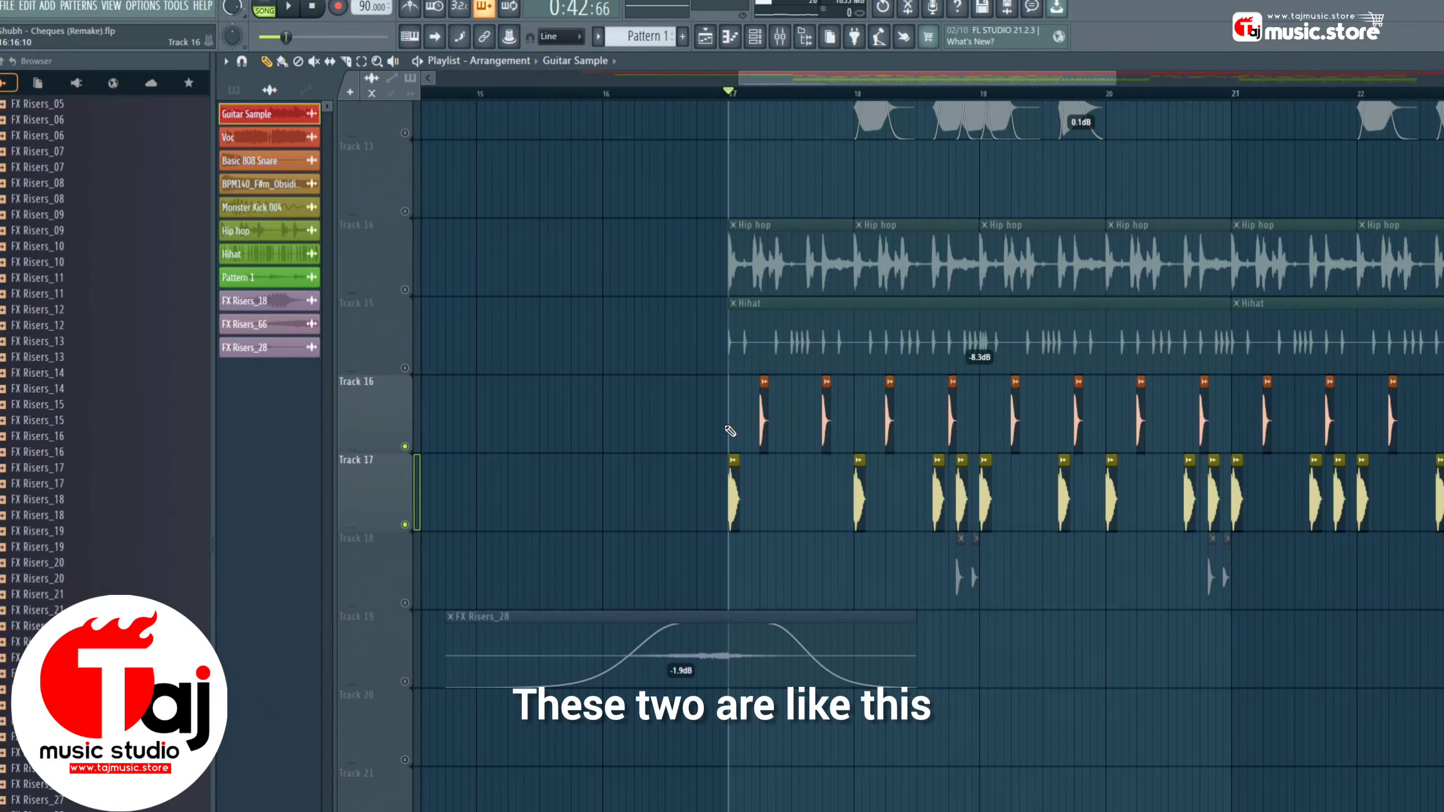
Enable the snare clips on Track 18 and audition them with Tracks 16 and 17 from bar 18.
{"action": "key", "text": "space"}
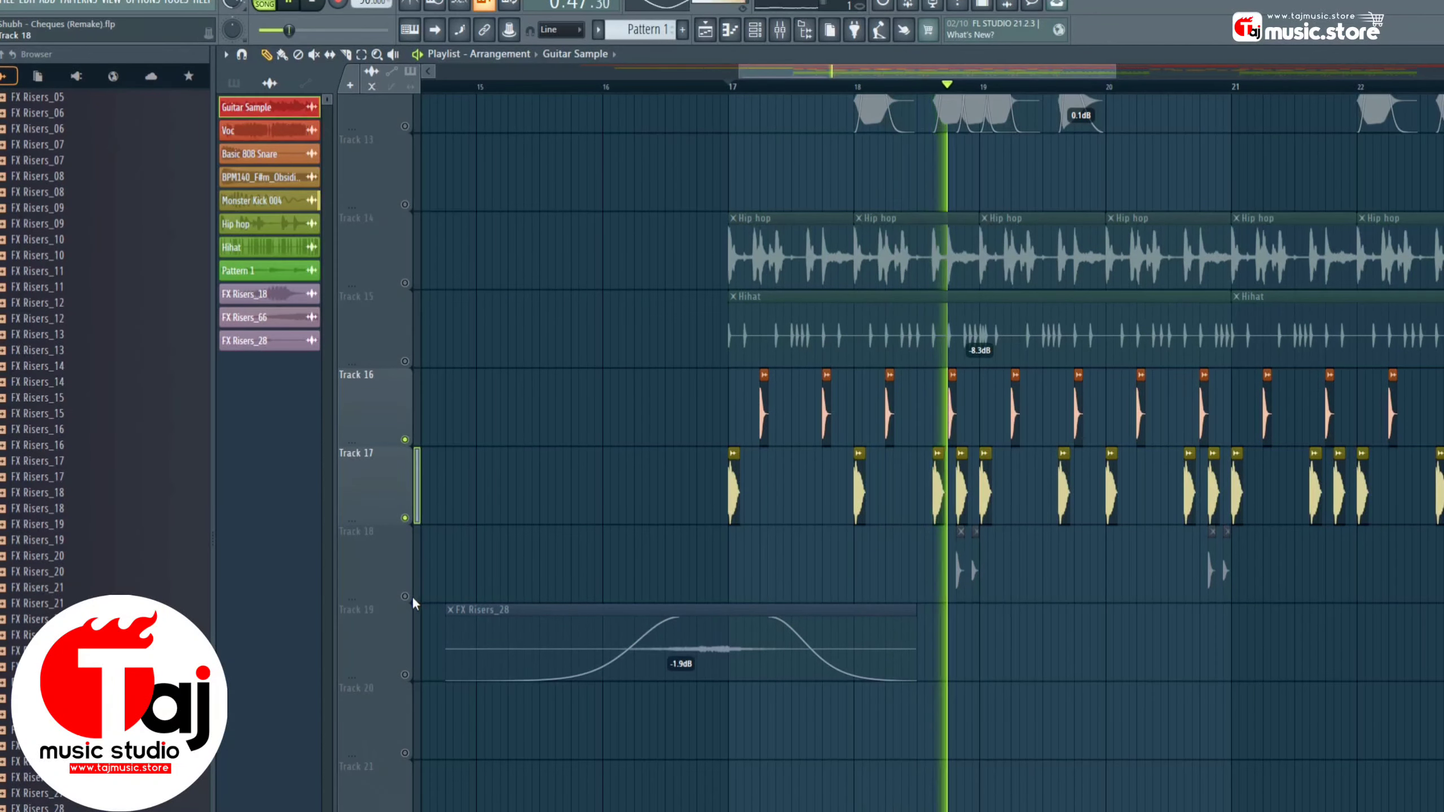
{"action": "left_click", "coordinate": [414, 605]}
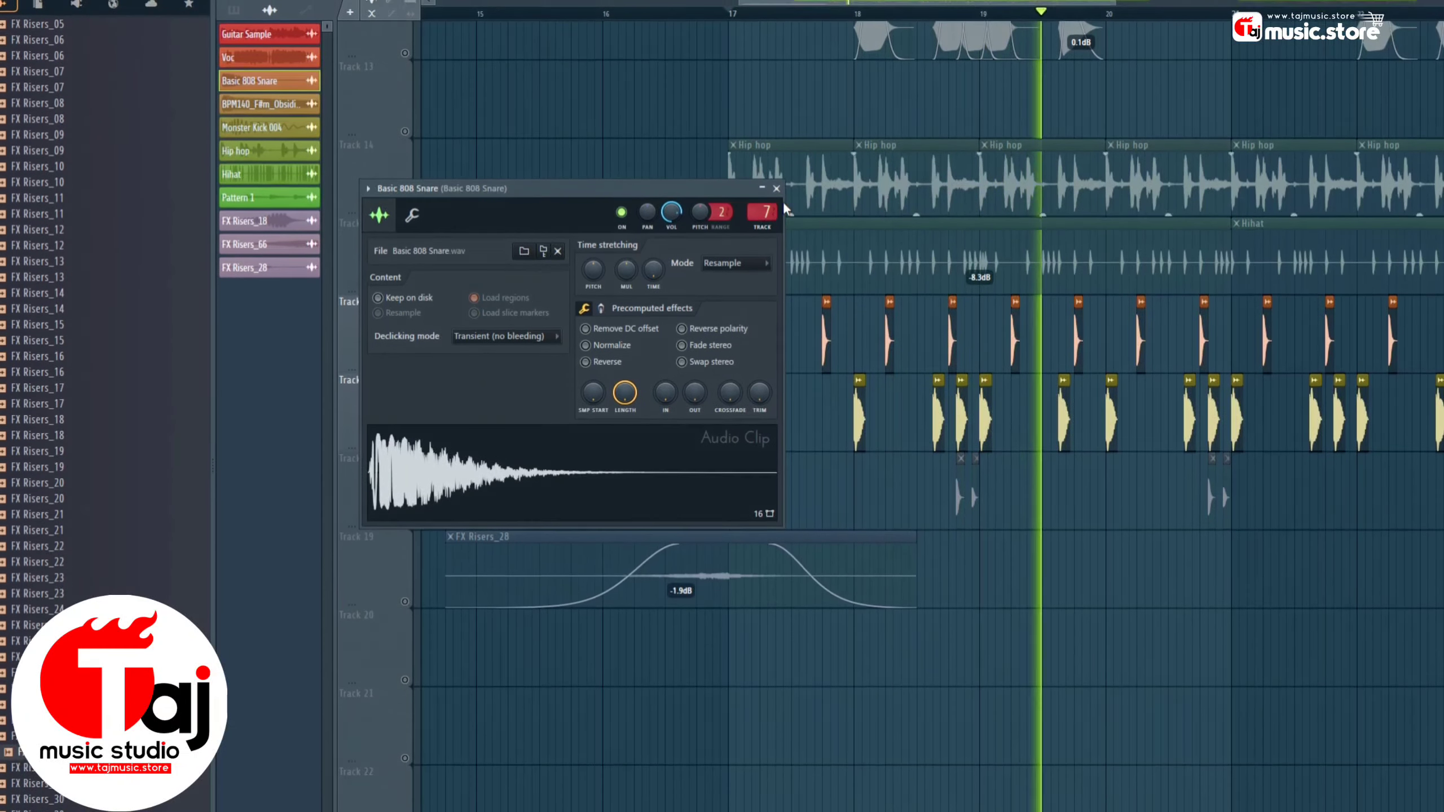
{"action": "left_click", "coordinate": [777, 262]}
{"action": "key", "text": "space"}
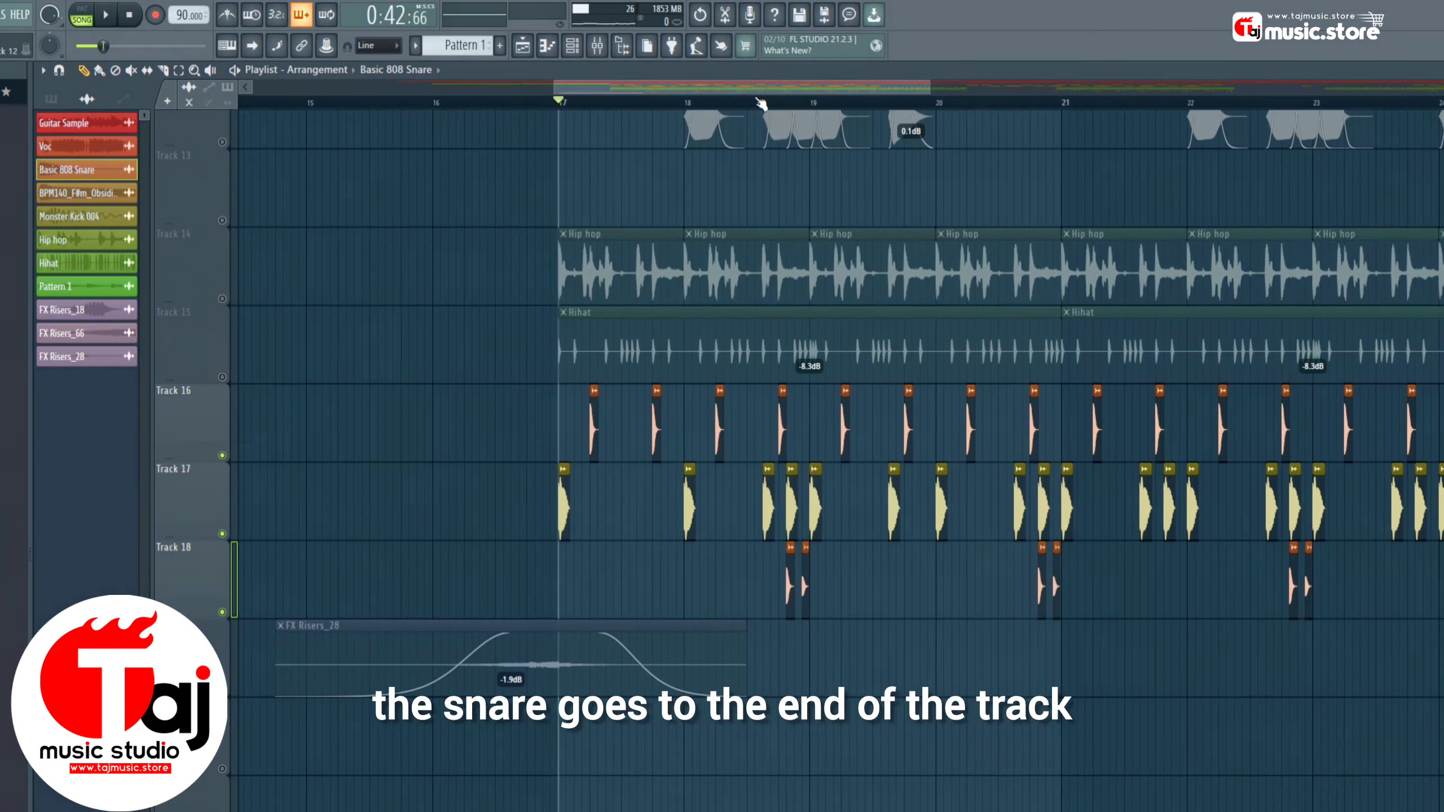
{"action": "left_click", "coordinate": [760, 102]}
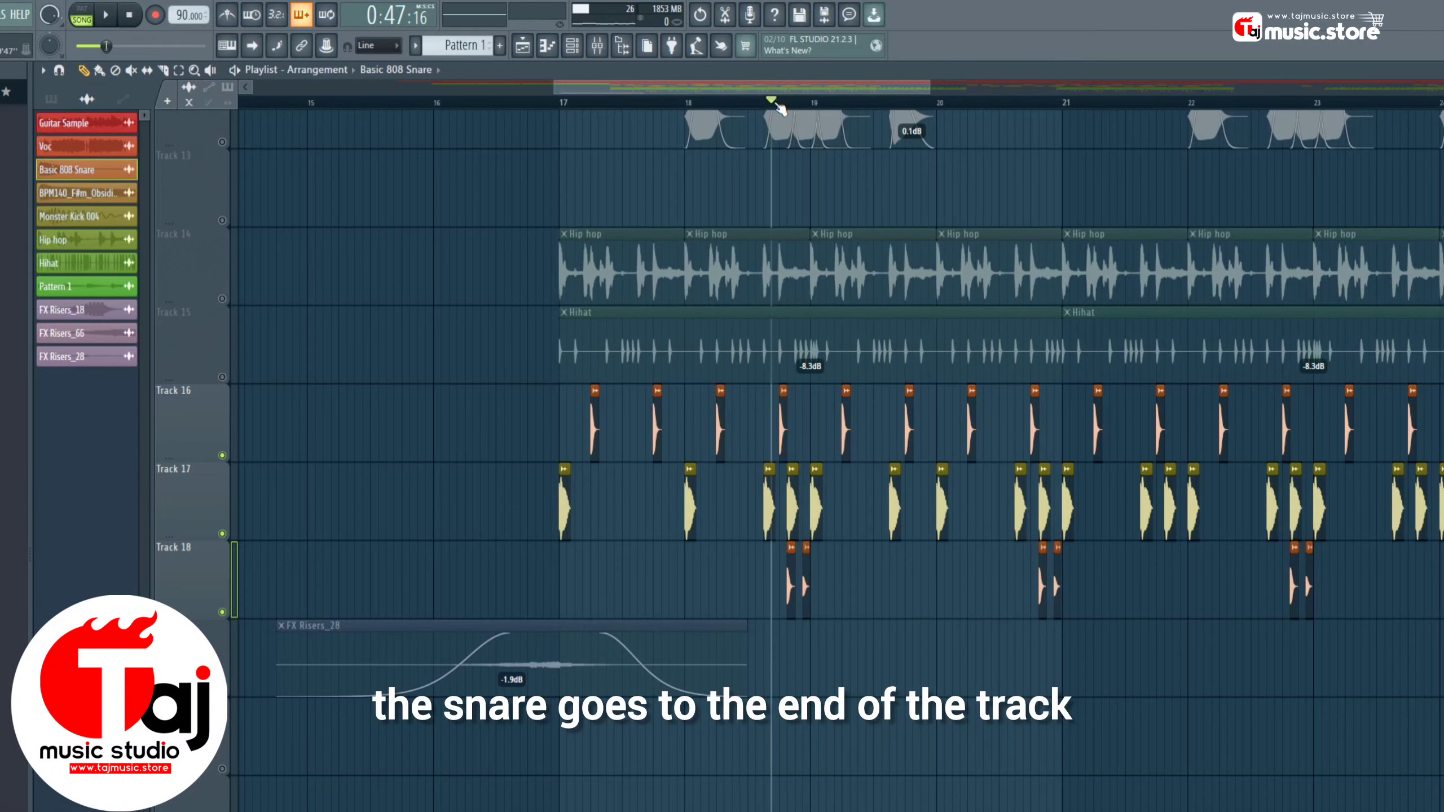
{"action": "key", "text": "space"}
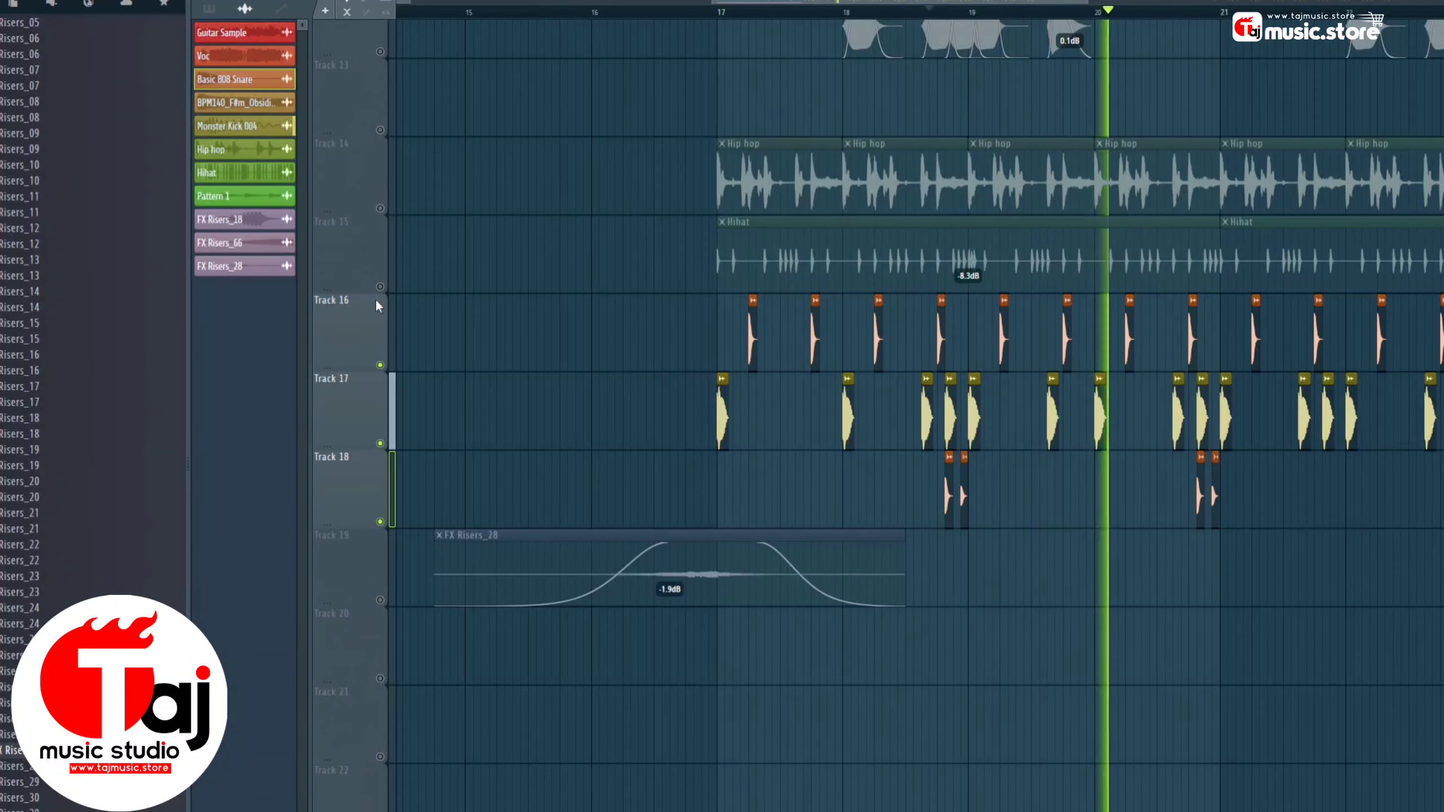
{"action": "key", "text": "space"}
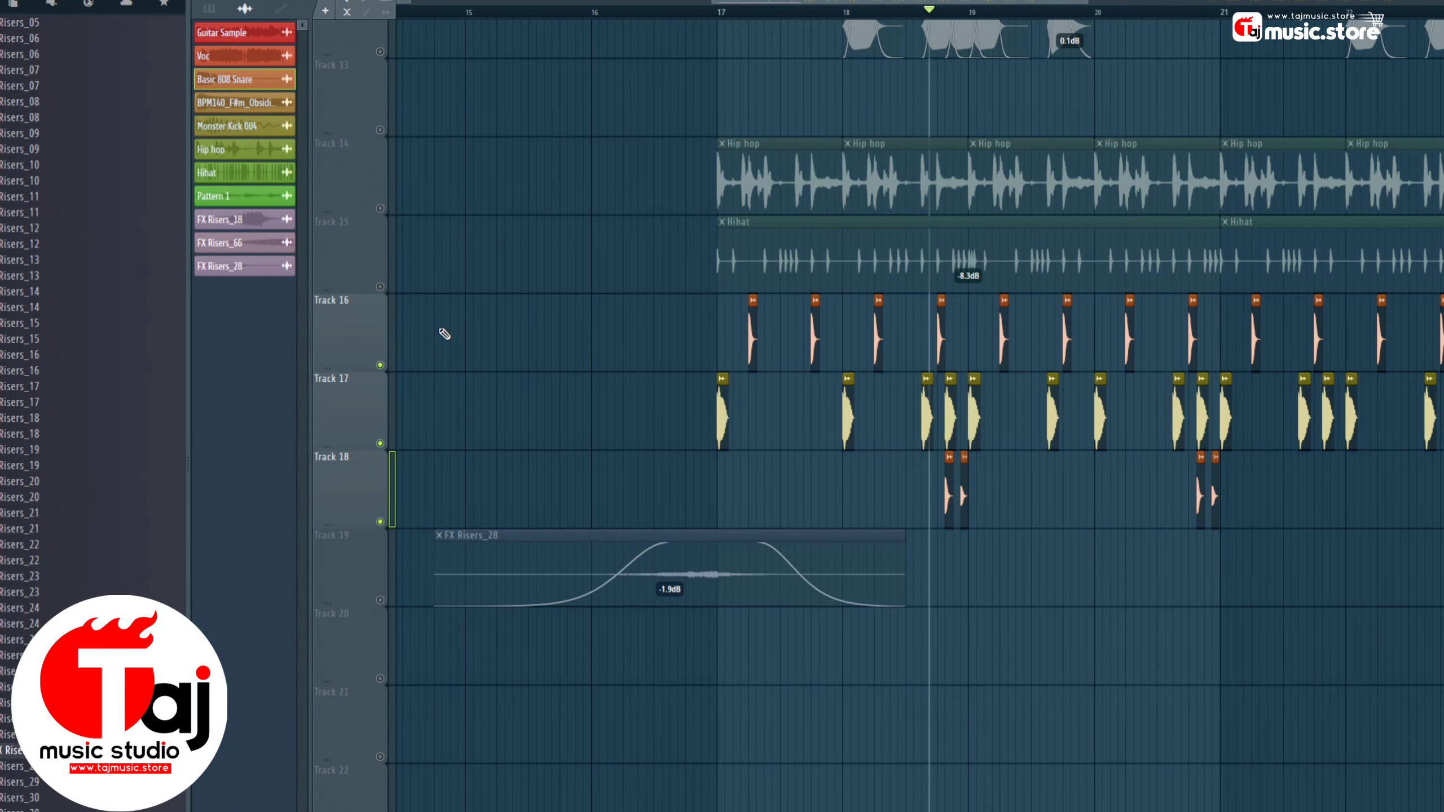
Enable the Hihat clips on Track 15 and audition them together with the kick and snare tracks.
{"action": "left_click", "coordinate": [381, 287]}
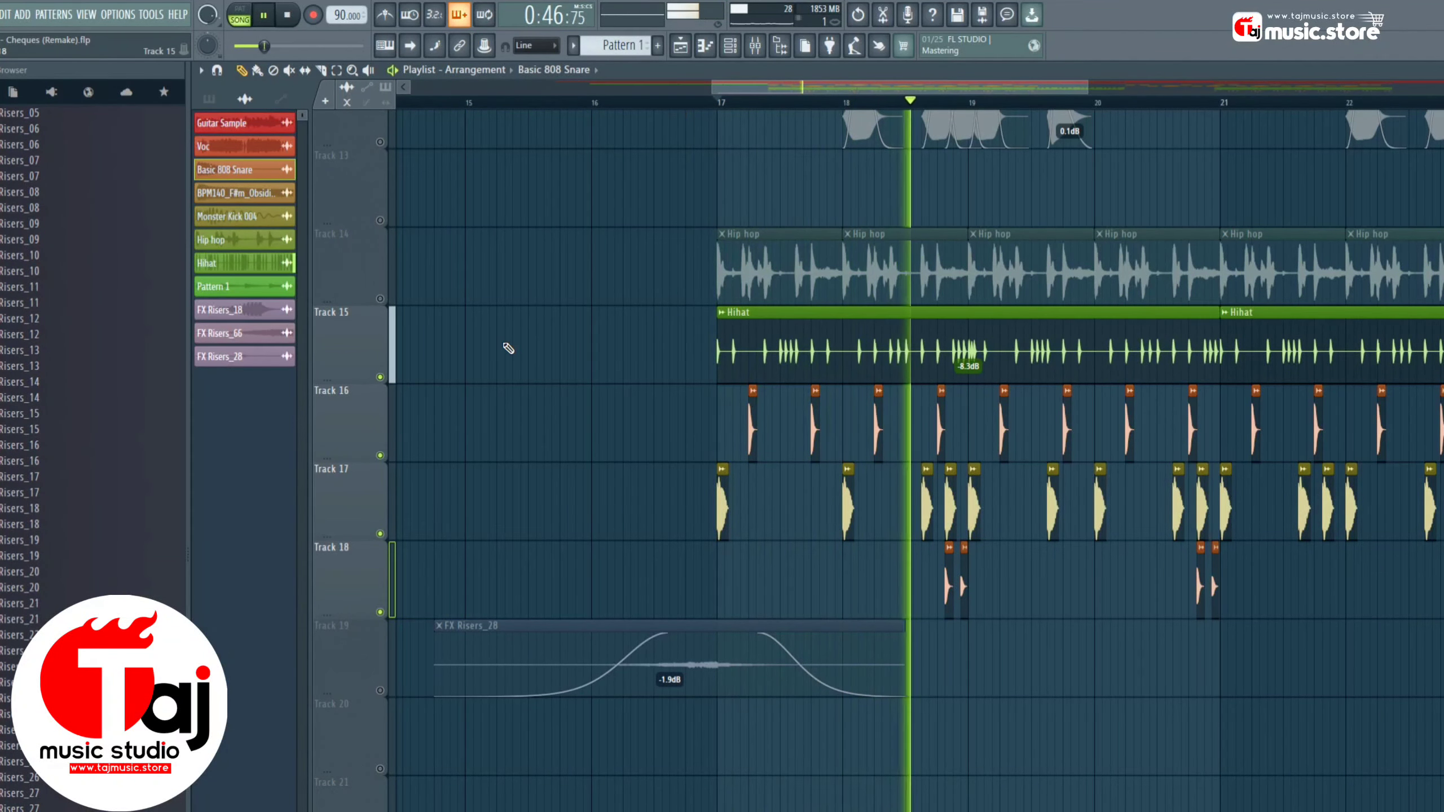
{"action": "scroll", "coordinate": [507, 348], "scroll_direction": "up", "scroll_amount": 5}
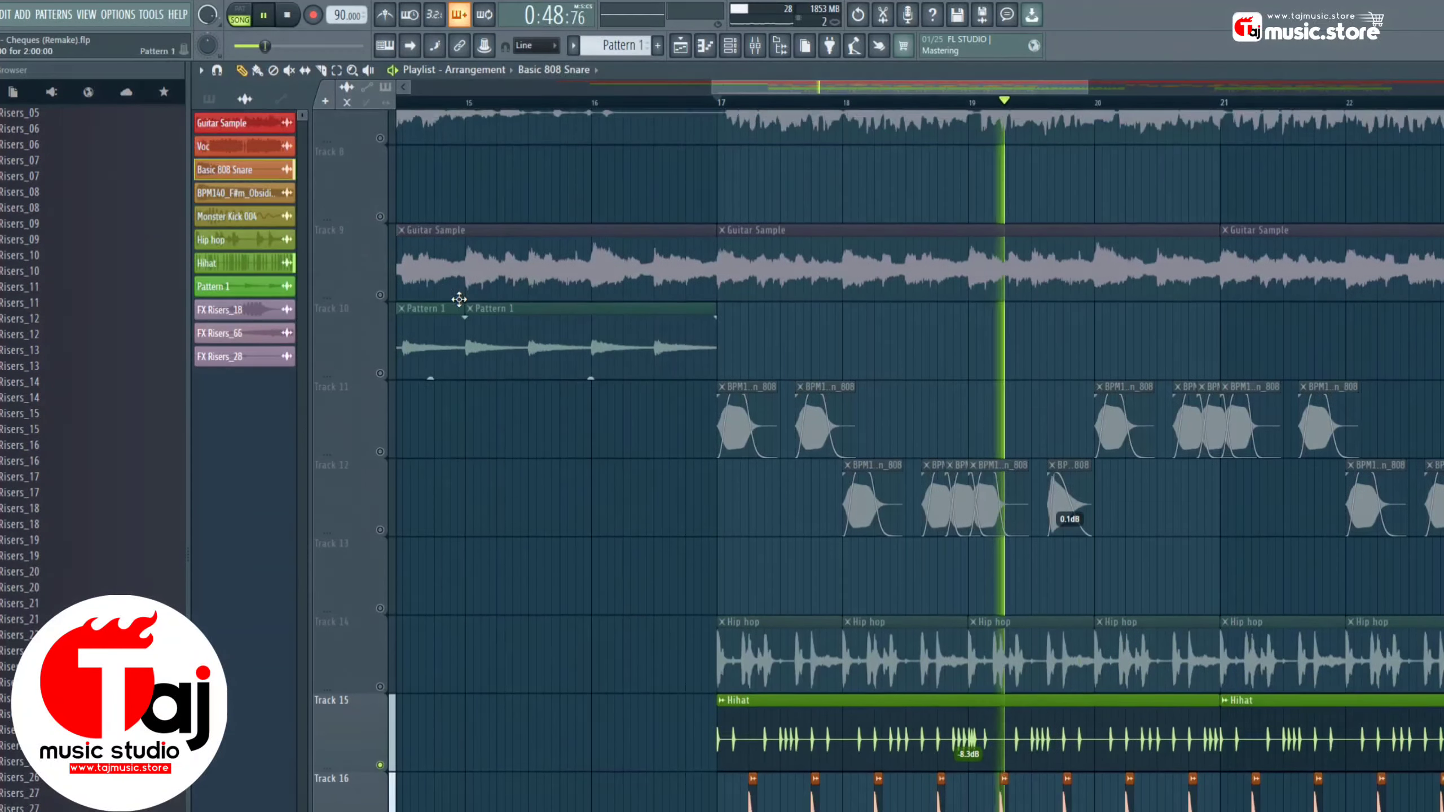
{"action": "key", "text": "space"}
Enable the Guitar Sample on Track 9 and audition it with the hihat, kick and snare tracks from bar 17.
{"action": "left_click", "coordinate": [387, 298]}
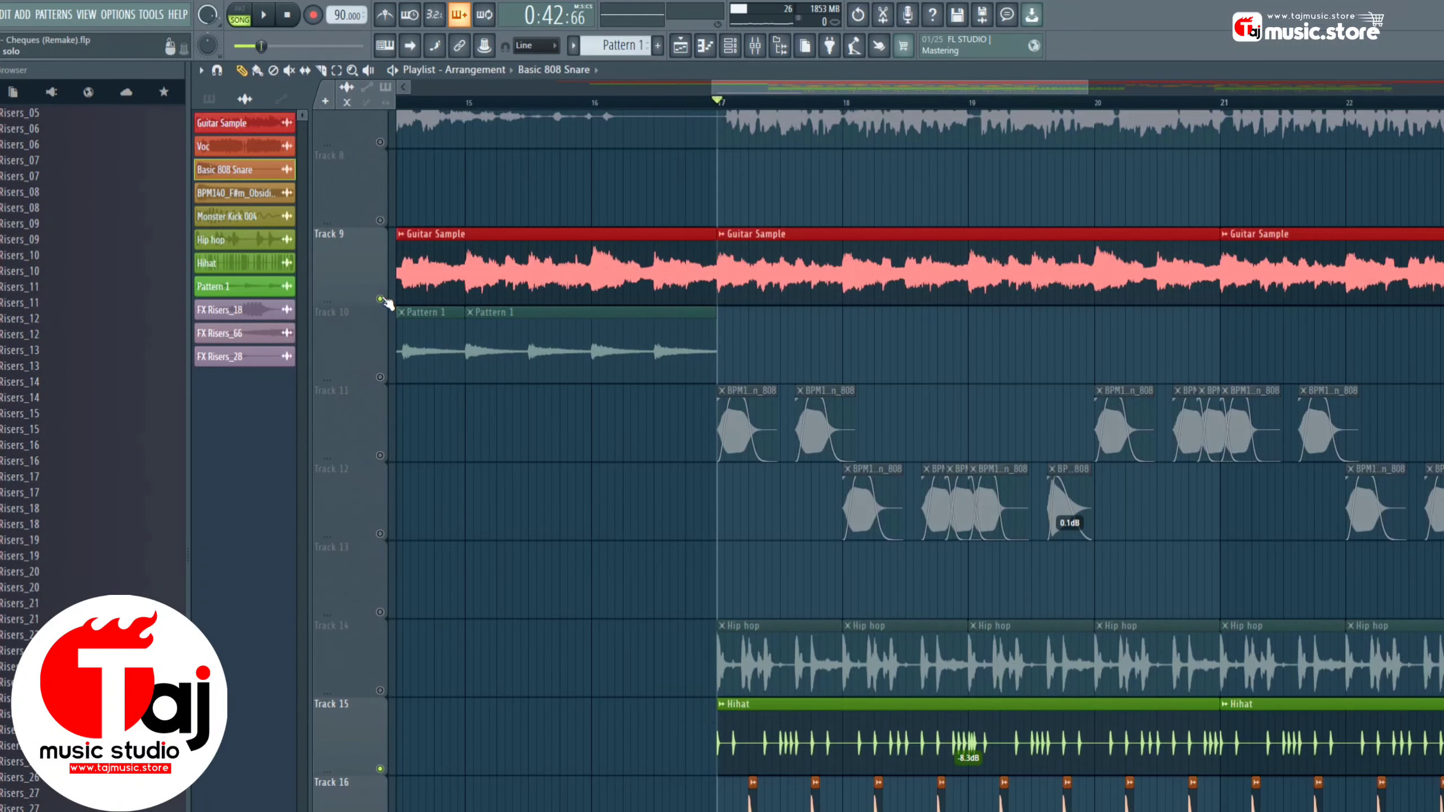
{"action": "key", "text": "space"}
{"action": "scroll", "coordinate": [444, 410], "scroll_direction": "down", "scroll_amount": 3}
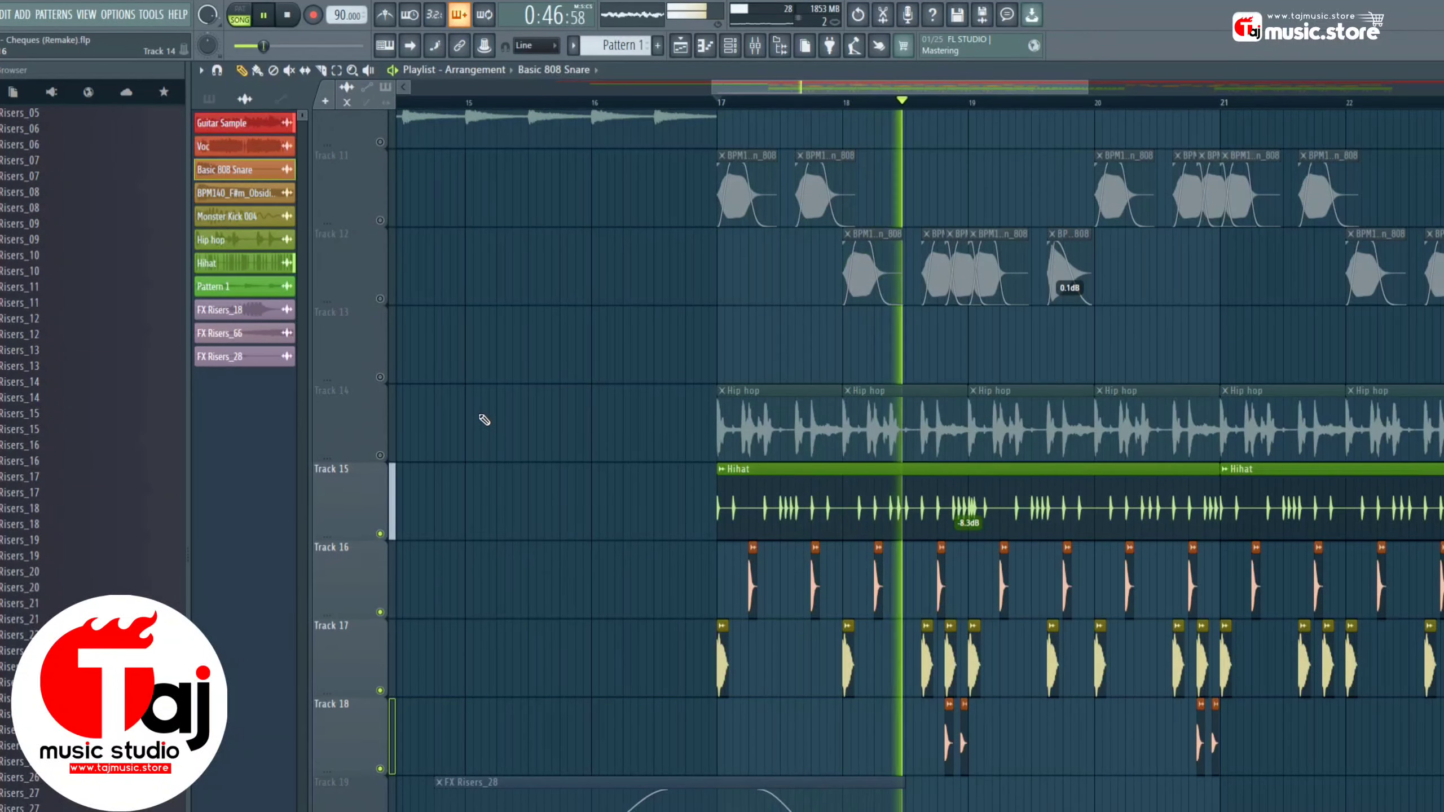
{"action": "key", "text": "space"}
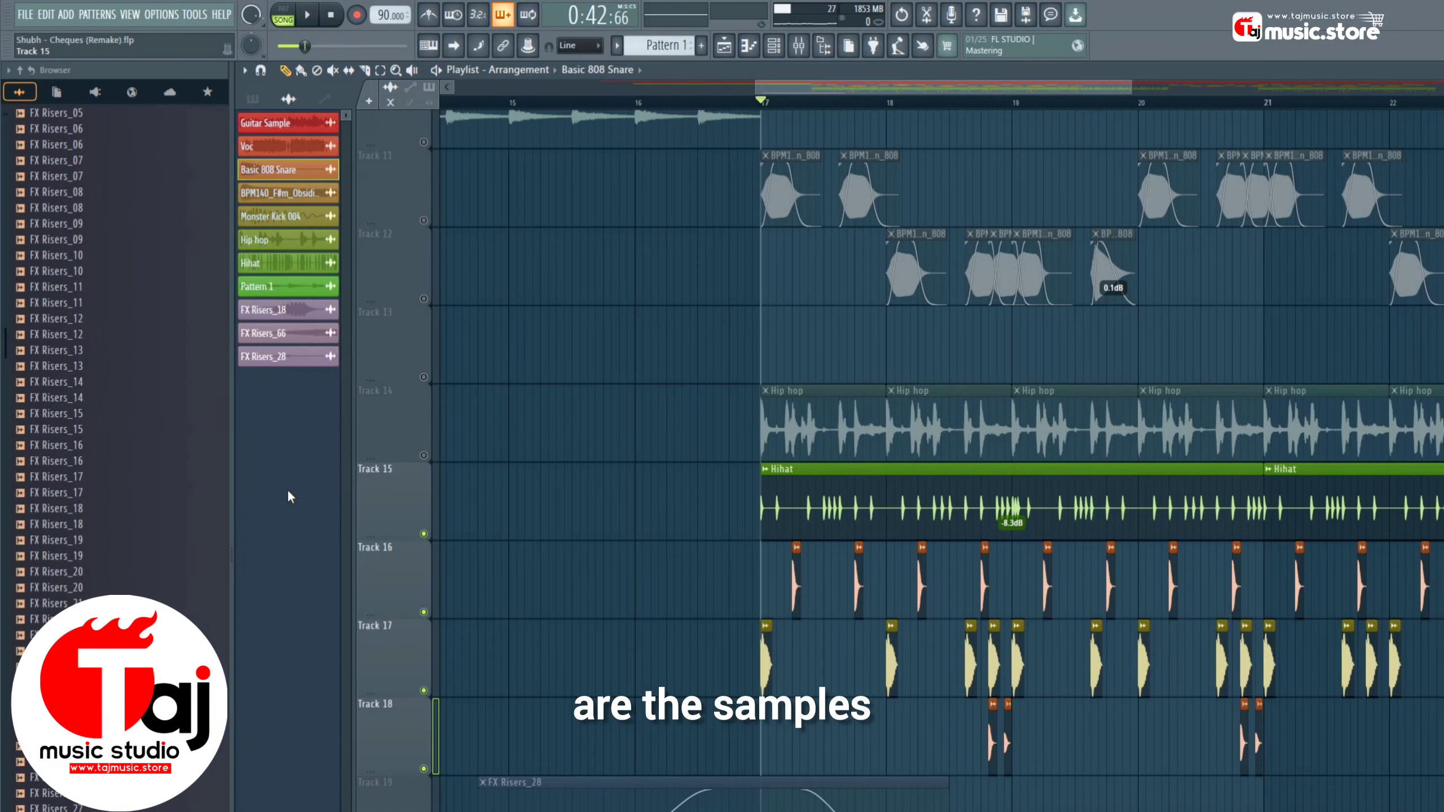
Solo the Hip hop loop on Track 14 and audition it from bar 17.
{"action": "right_click", "coordinate": [429, 470]}
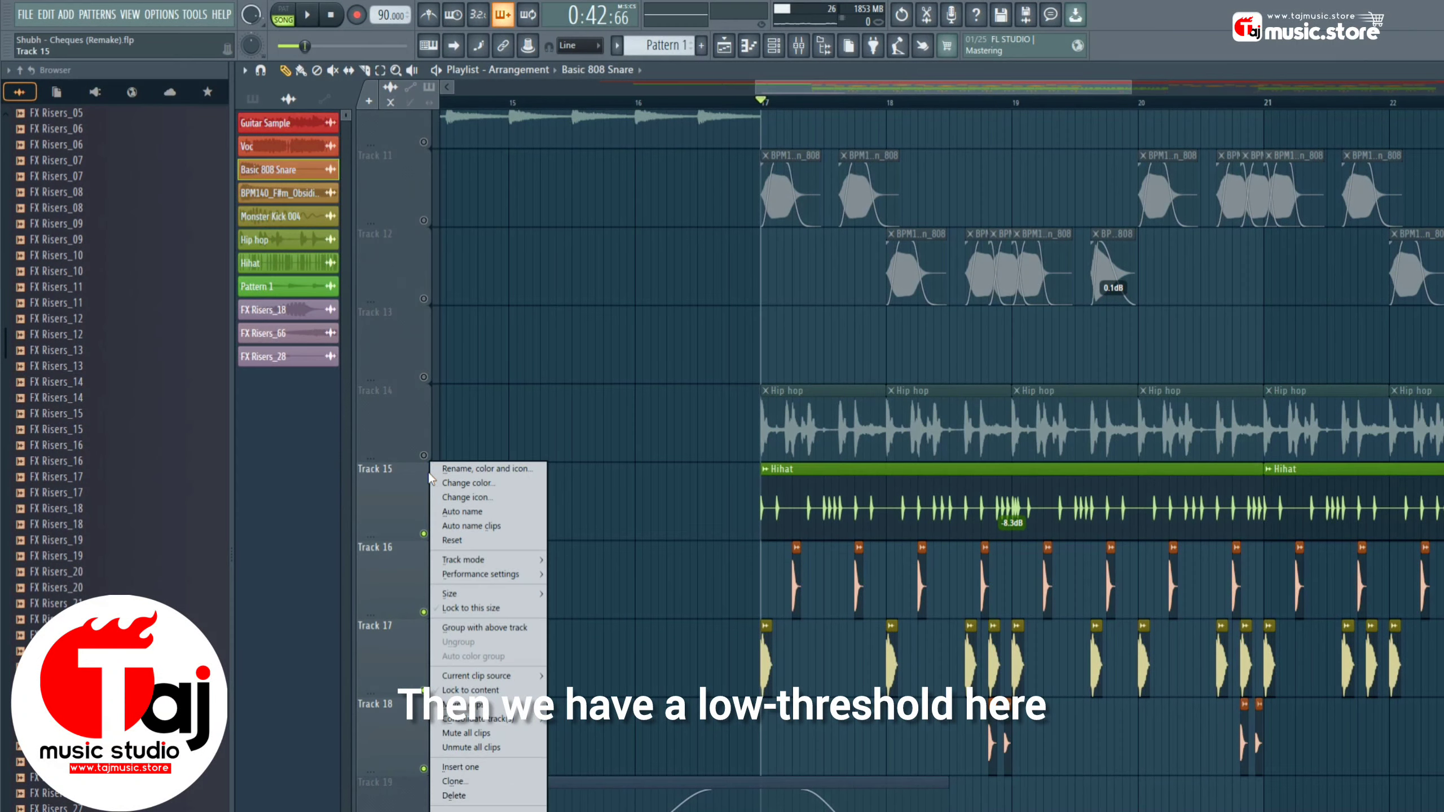
{"action": "left_click", "coordinate": [428, 458]}
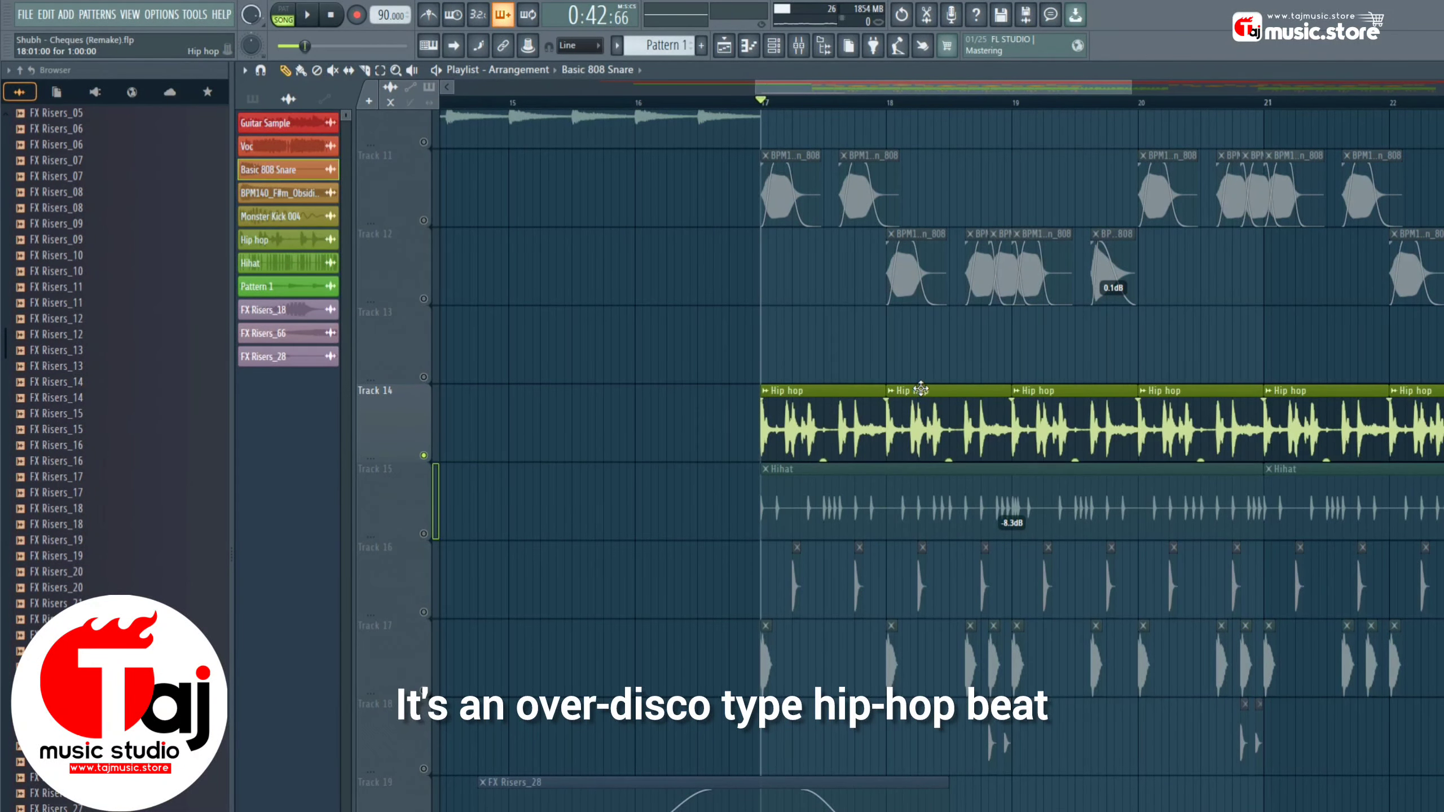
{"action": "key", "text": "space"}
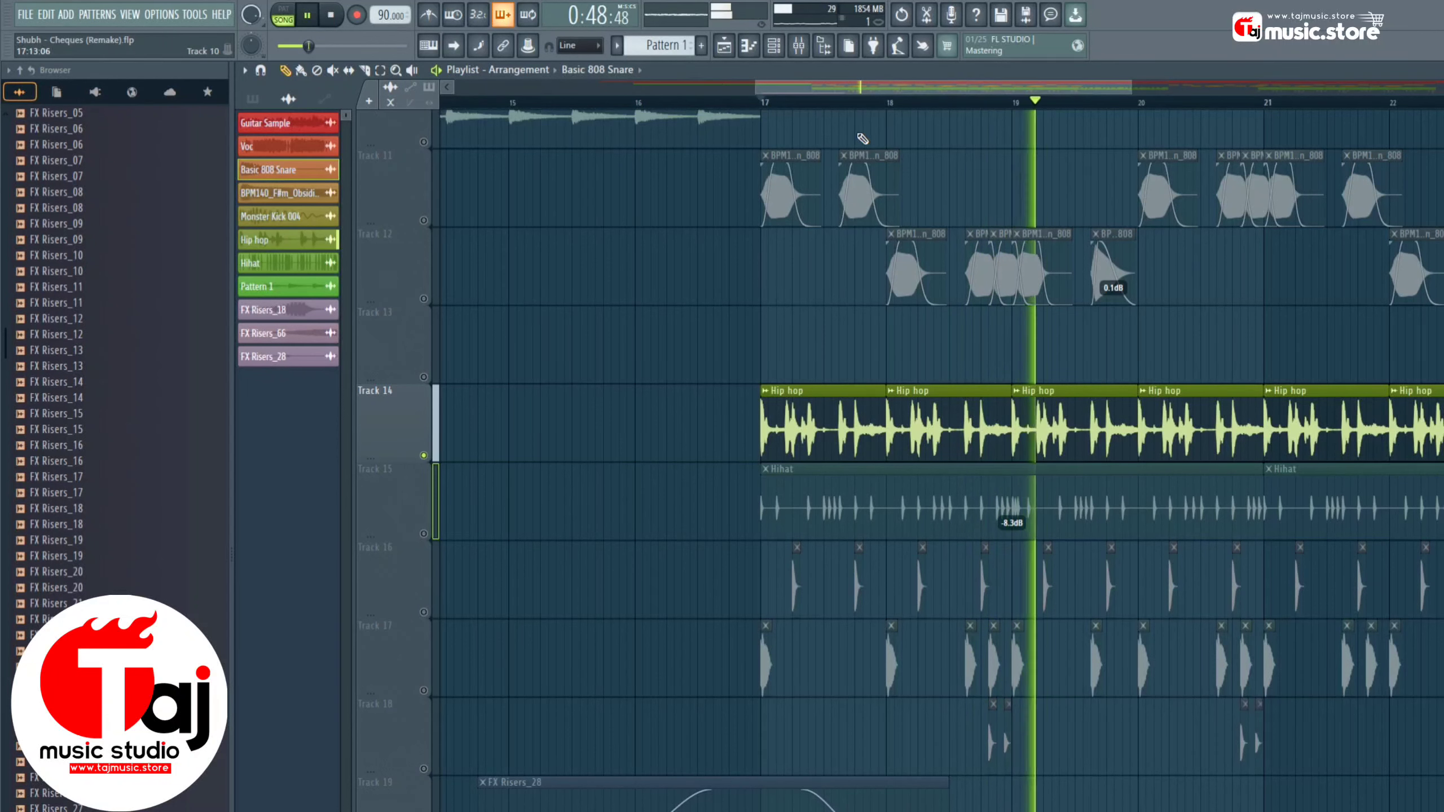
{"action": "key", "text": "space"}
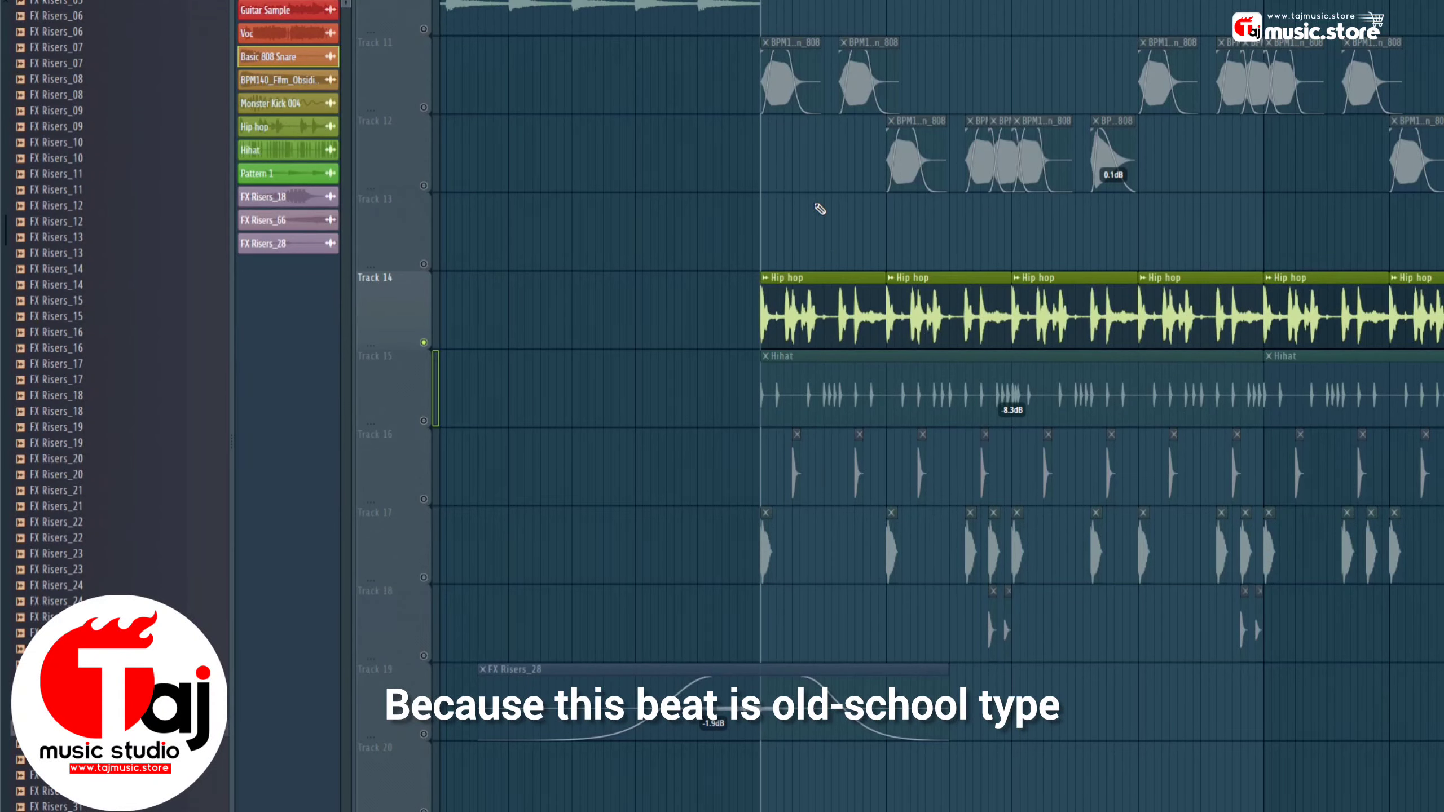
Enable the snare on Track 16 and the kick on Track 17 and play them layered with the Hip hop loop.
{"action": "scroll", "coordinate": [770, 116], "scroll_direction": "down", "scroll_amount": 2}
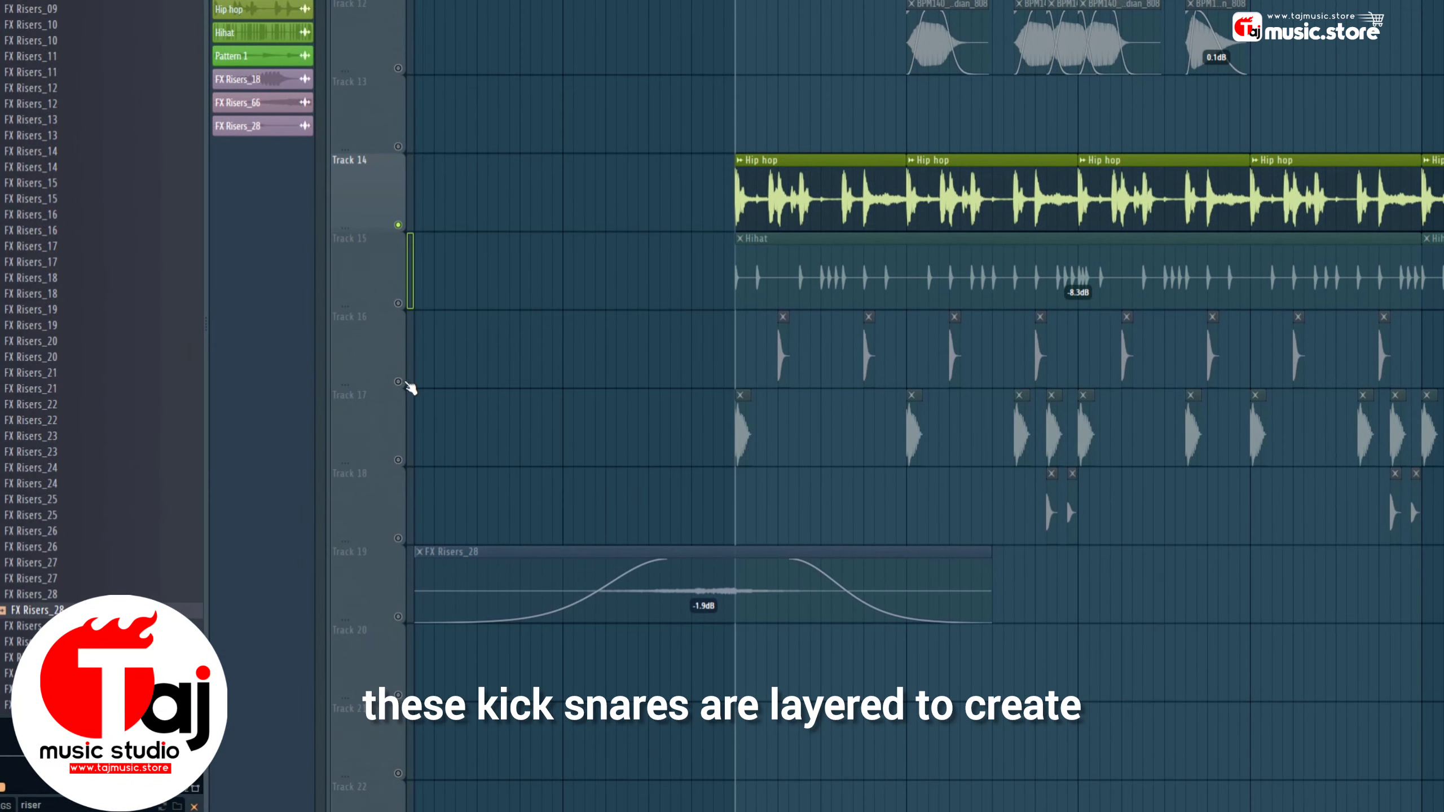
{"action": "left_click", "coordinate": [332, 382]}
{"action": "left_click", "coordinate": [398, 461]}
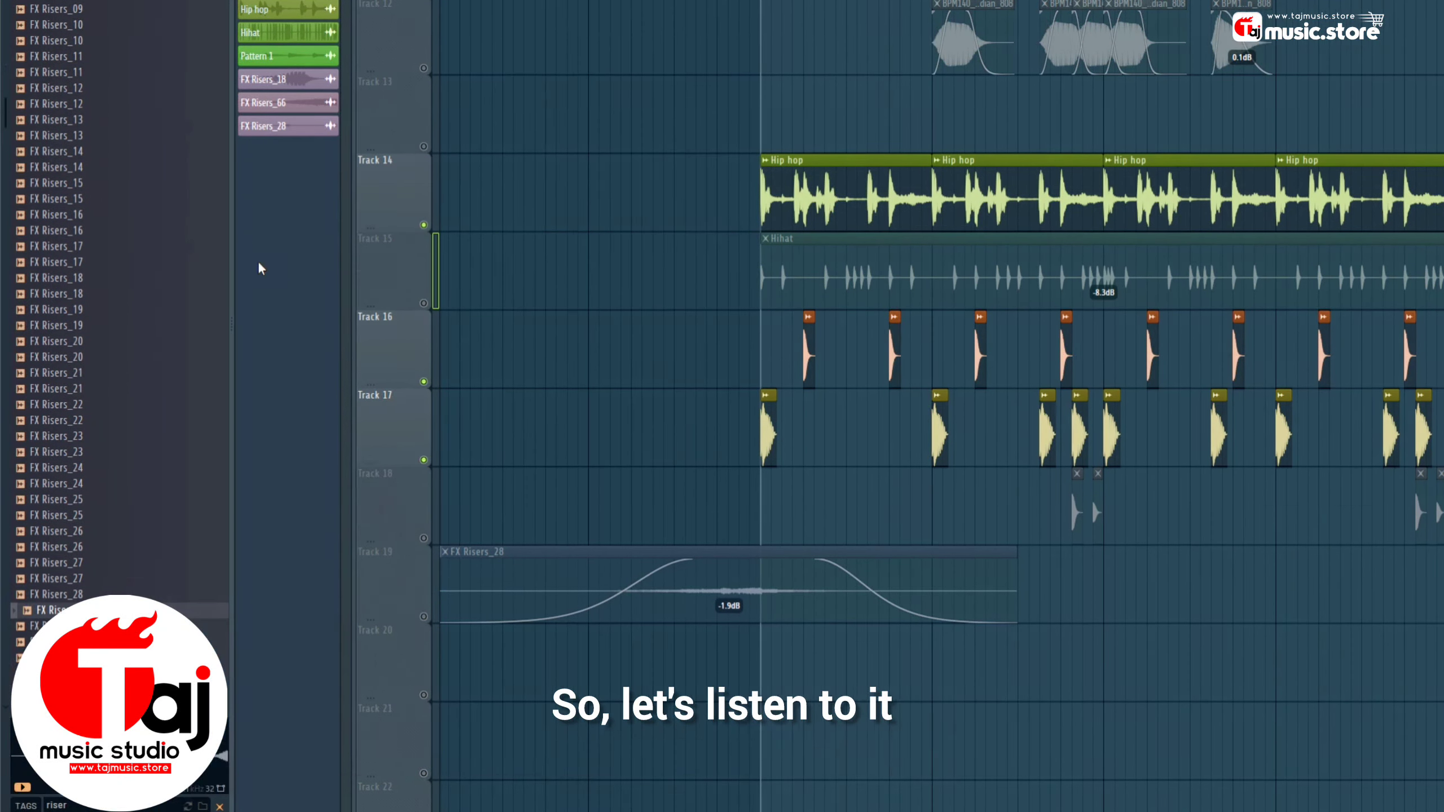
{"action": "key", "text": "space"}
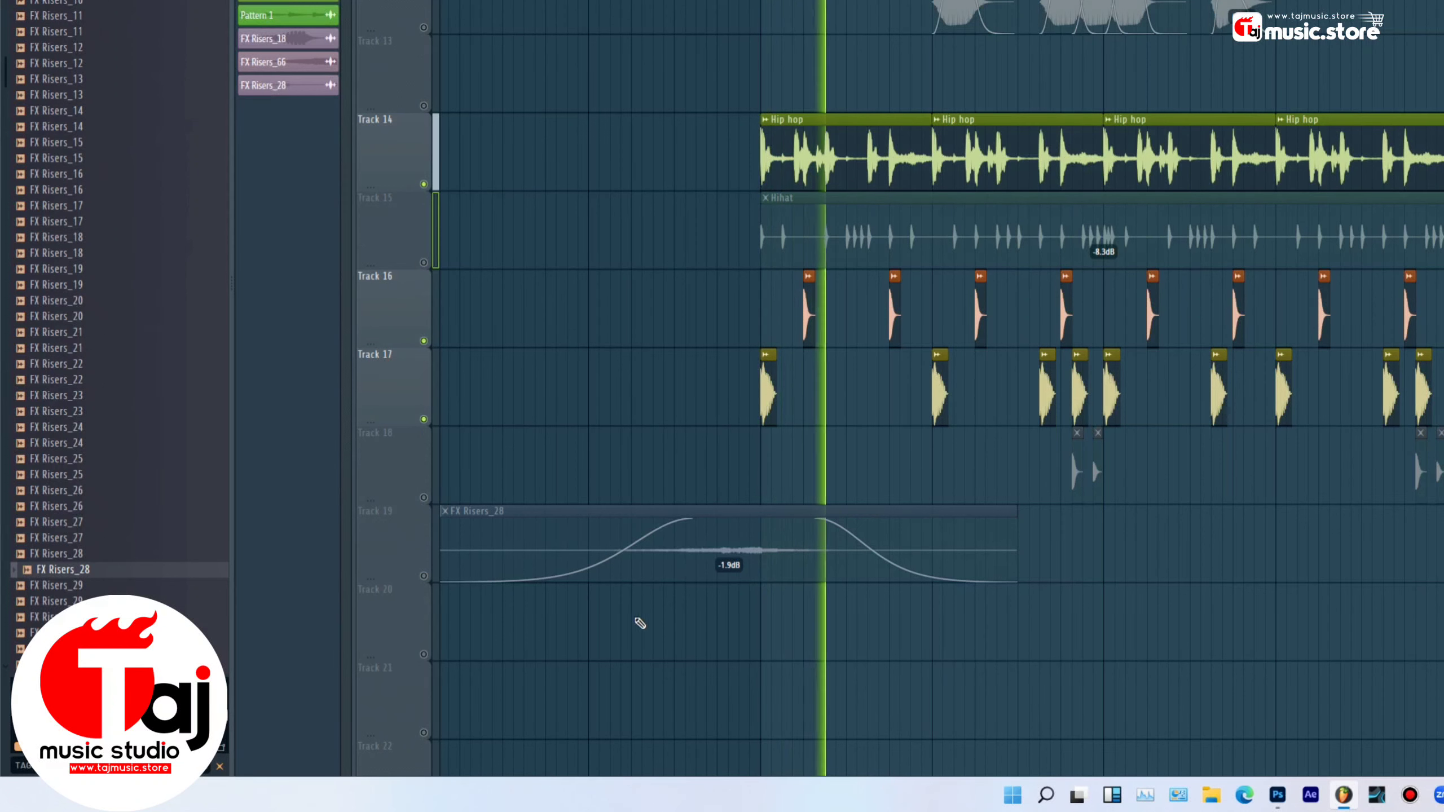
Compare the Hip hop loop with and without its Track 16 and 17 layers by muting and re-enabling both between auditions.
{"action": "left_click", "coordinate": [424, 419]}
{"action": "key", "text": "space"}
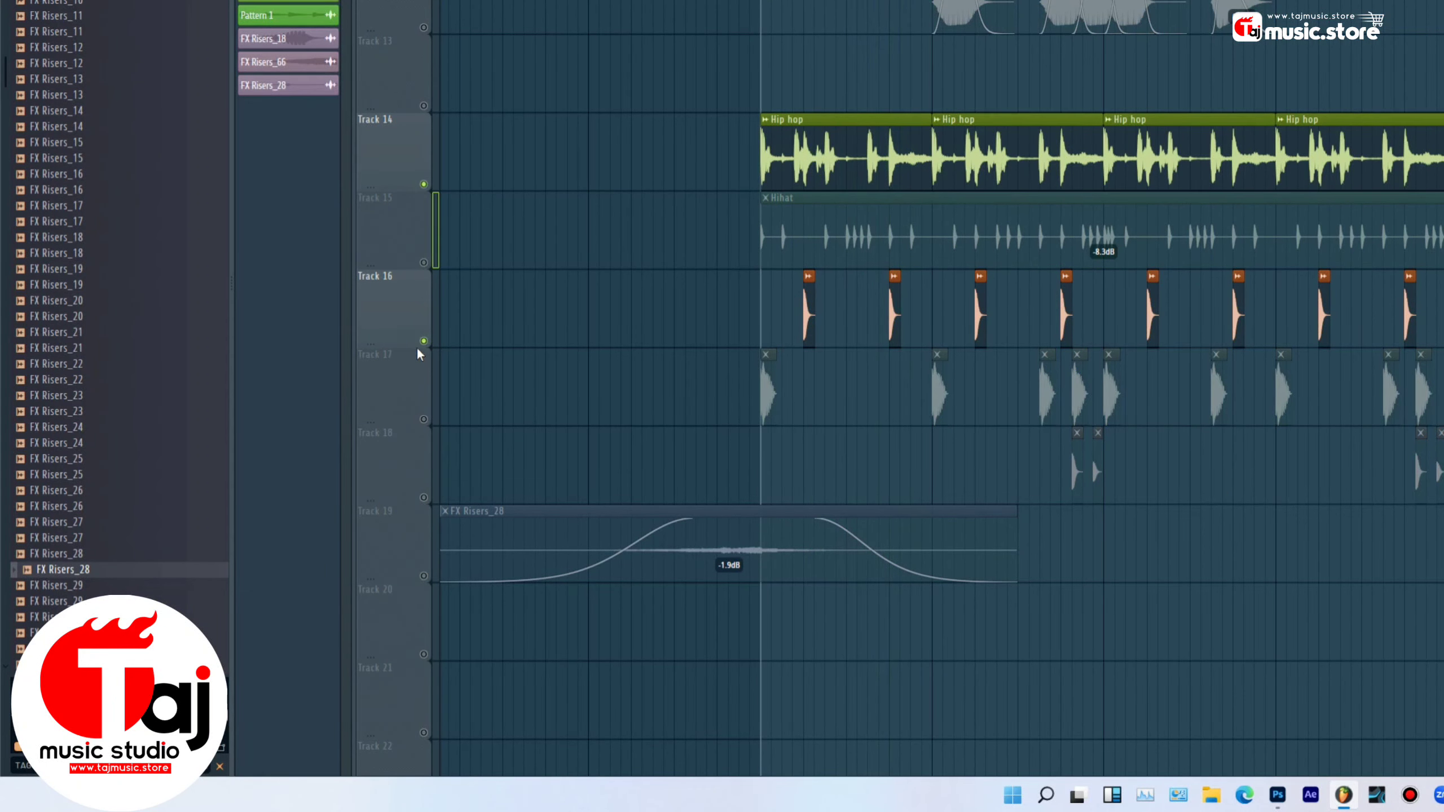
{"action": "left_click", "coordinate": [423, 341]}
{"action": "key", "text": "space"}
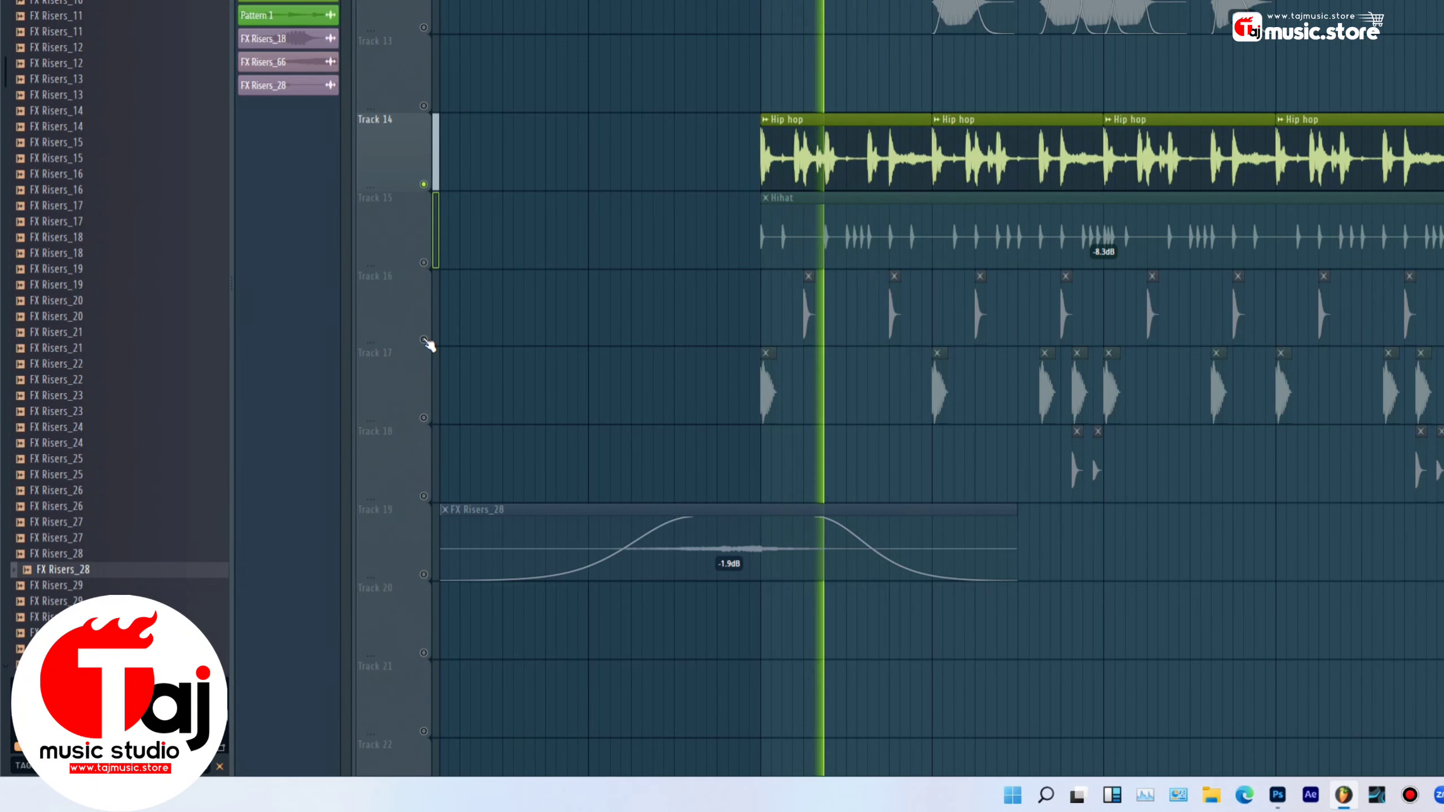
{"action": "key", "text": "space"}
{"action": "left_click", "coordinate": [423, 341]}
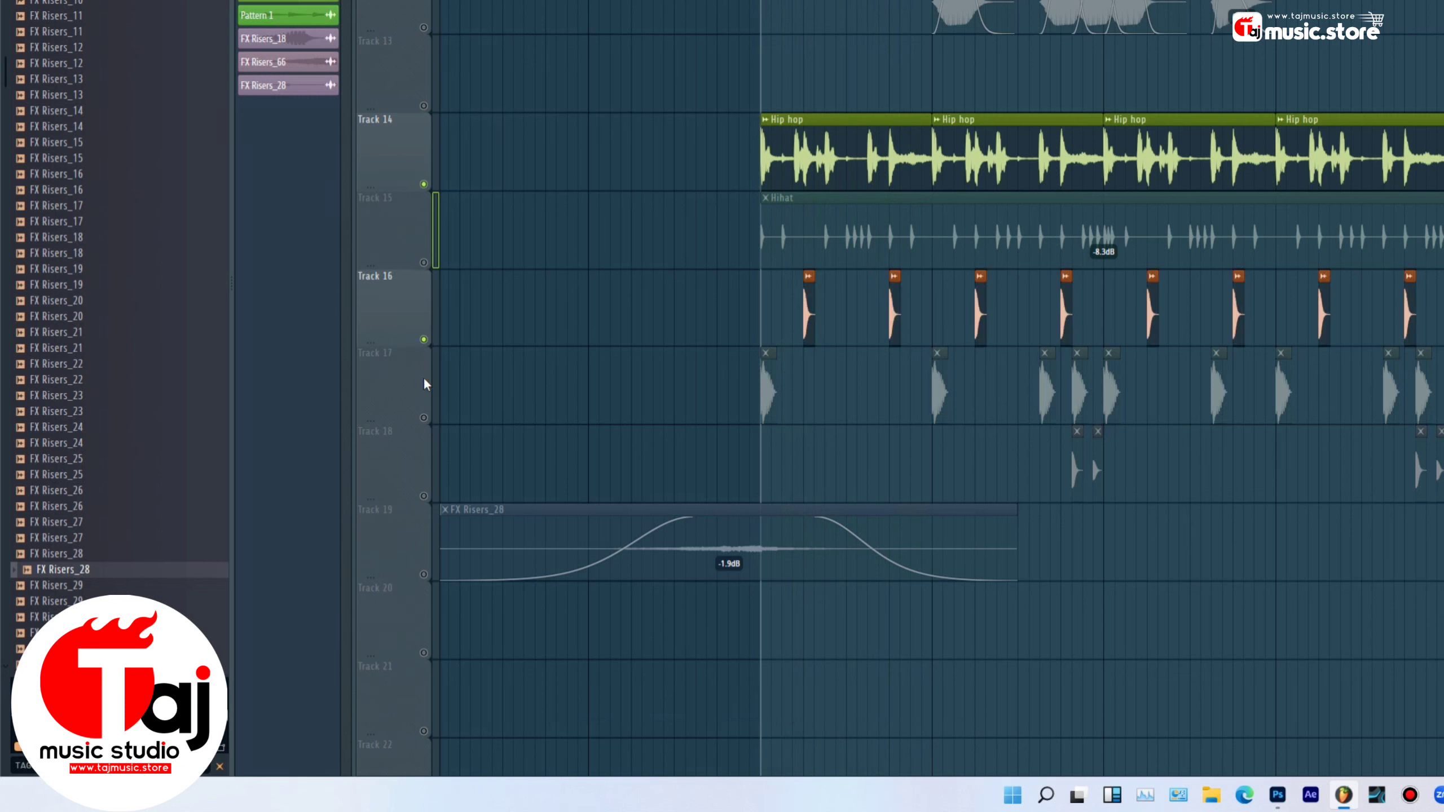
{"action": "left_click", "coordinate": [424, 419]}
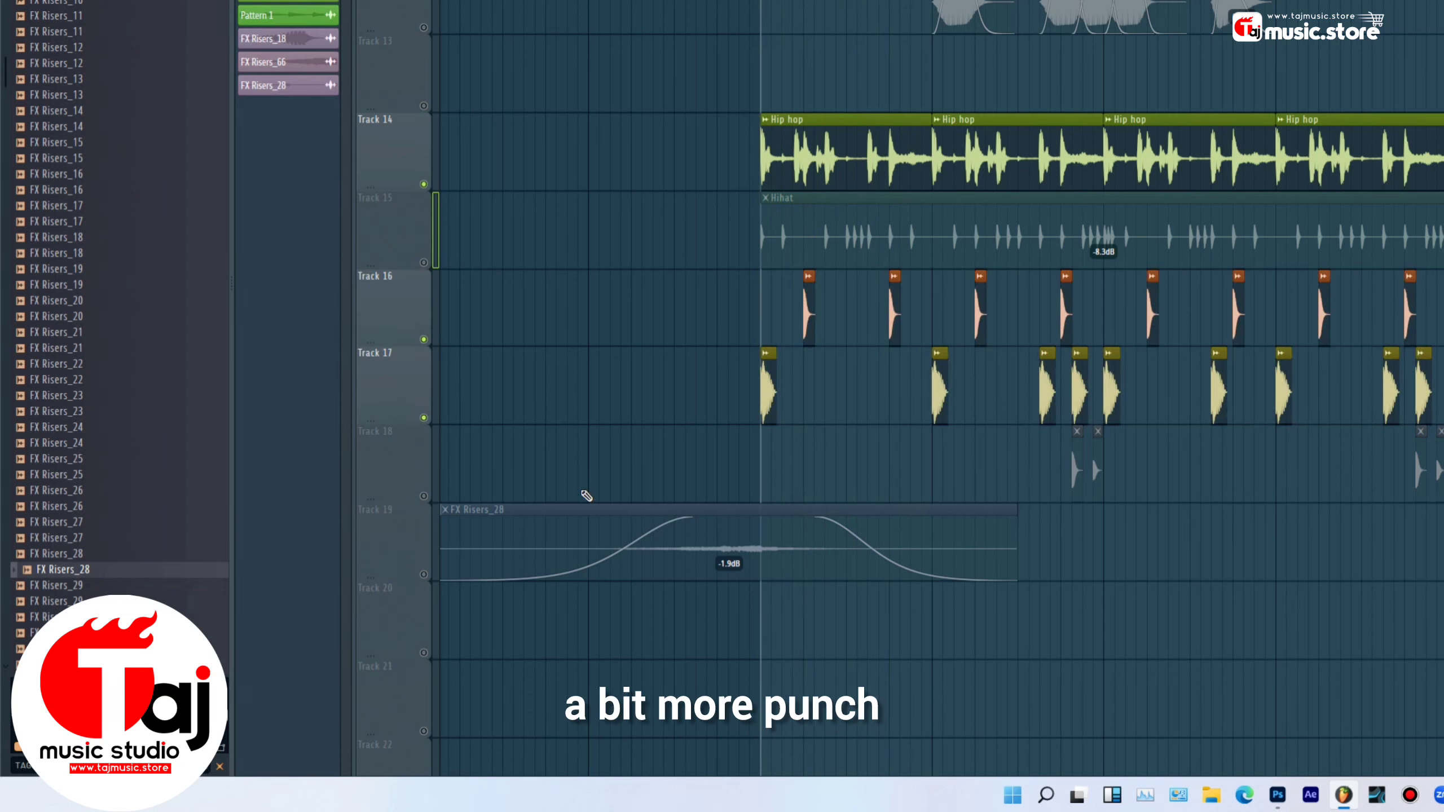
{"action": "key", "text": "space"}
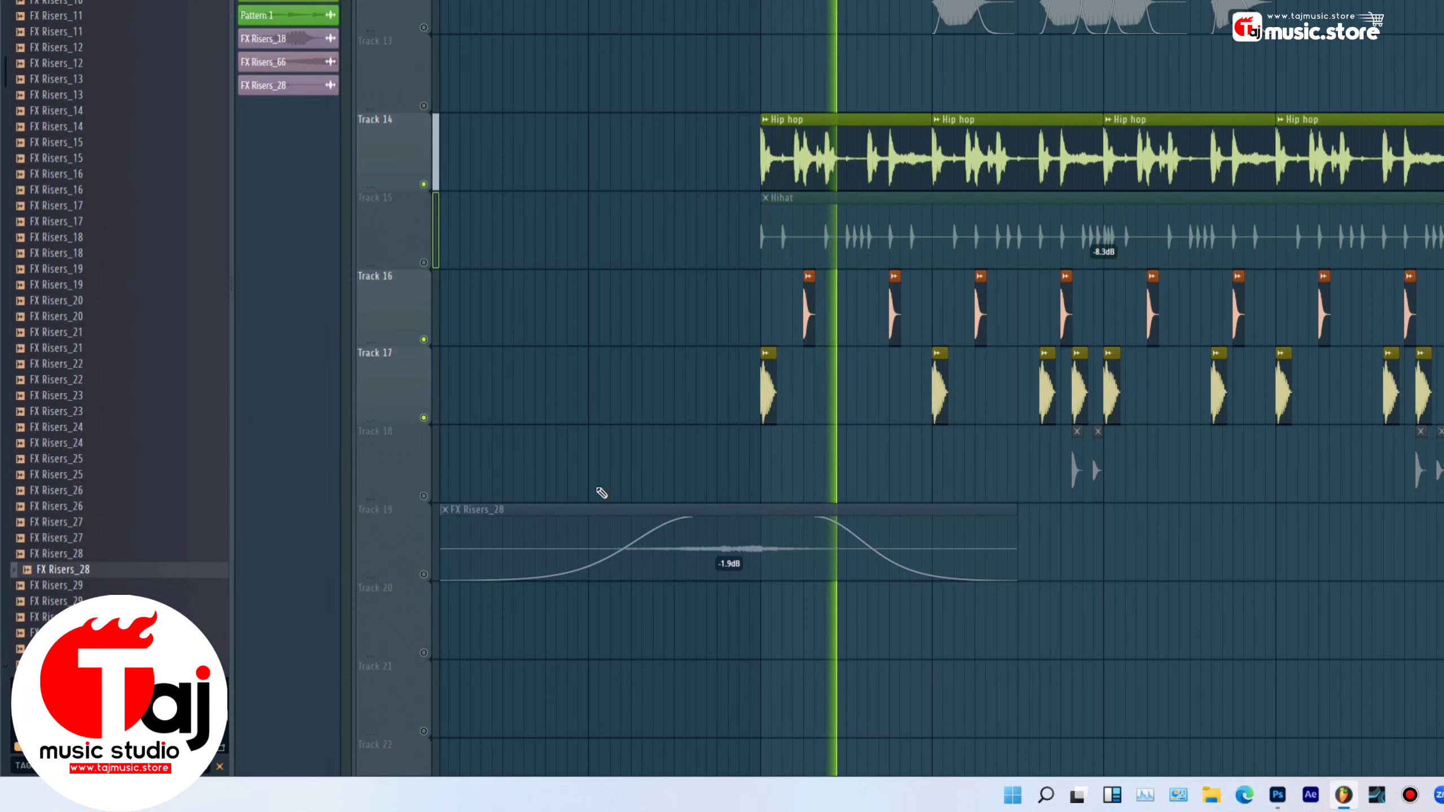
{"action": "key", "text": "space"}
Enable the Hihat on Track 15 and the snare on Track 18, and audition the full rhythm section from bar 17.
{"action": "left_click", "coordinate": [424, 263]}
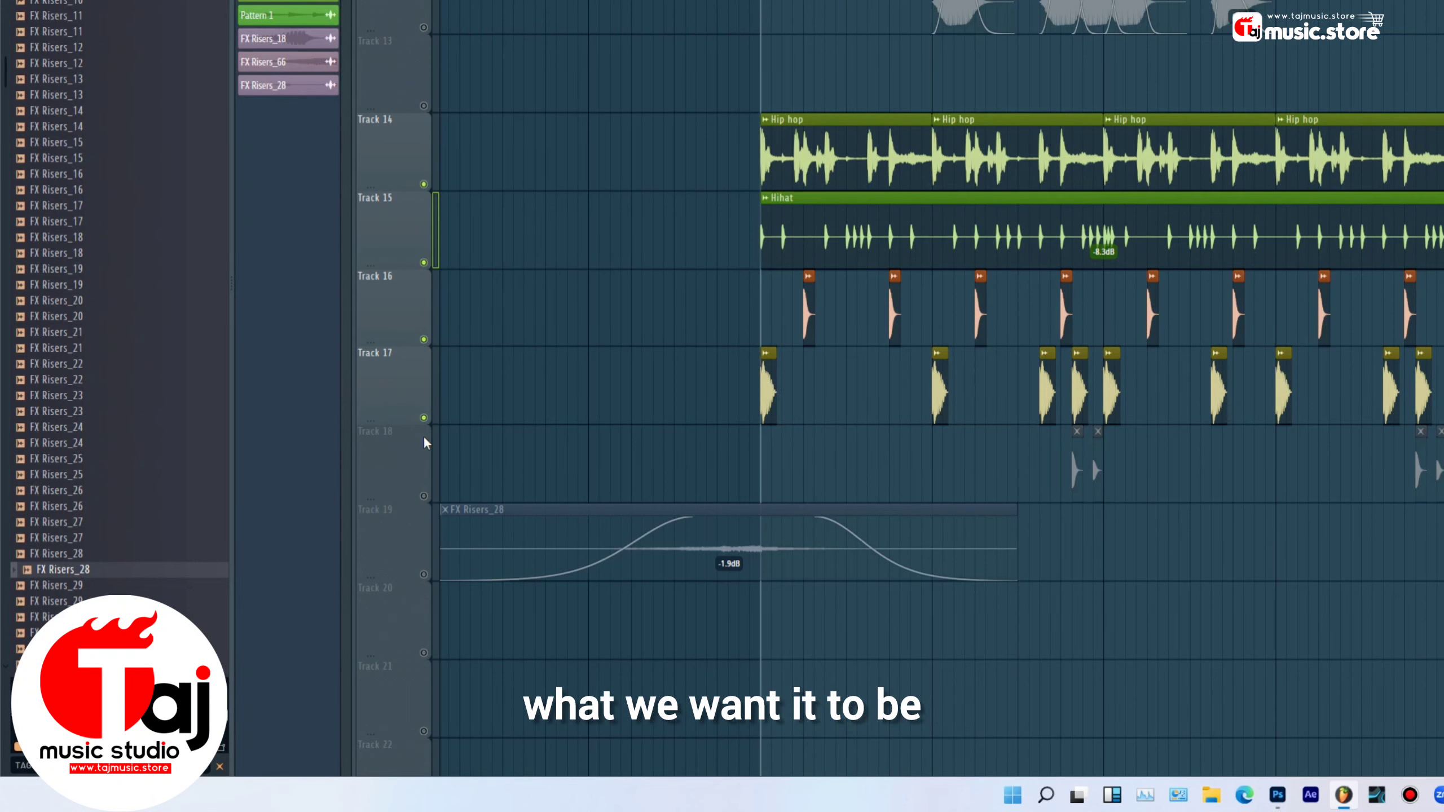
{"action": "left_click", "coordinate": [424, 496]}
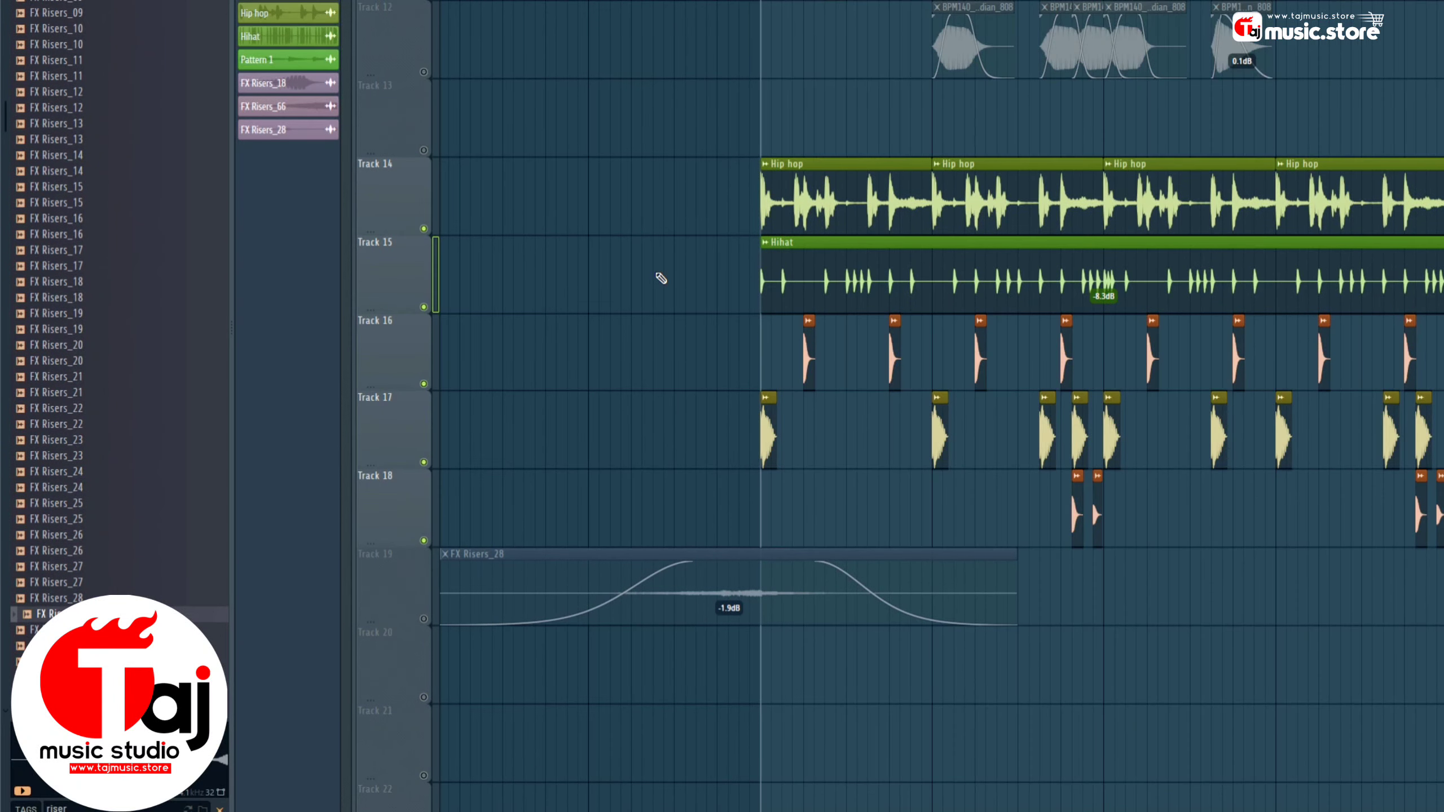
{"action": "key", "text": "space"}
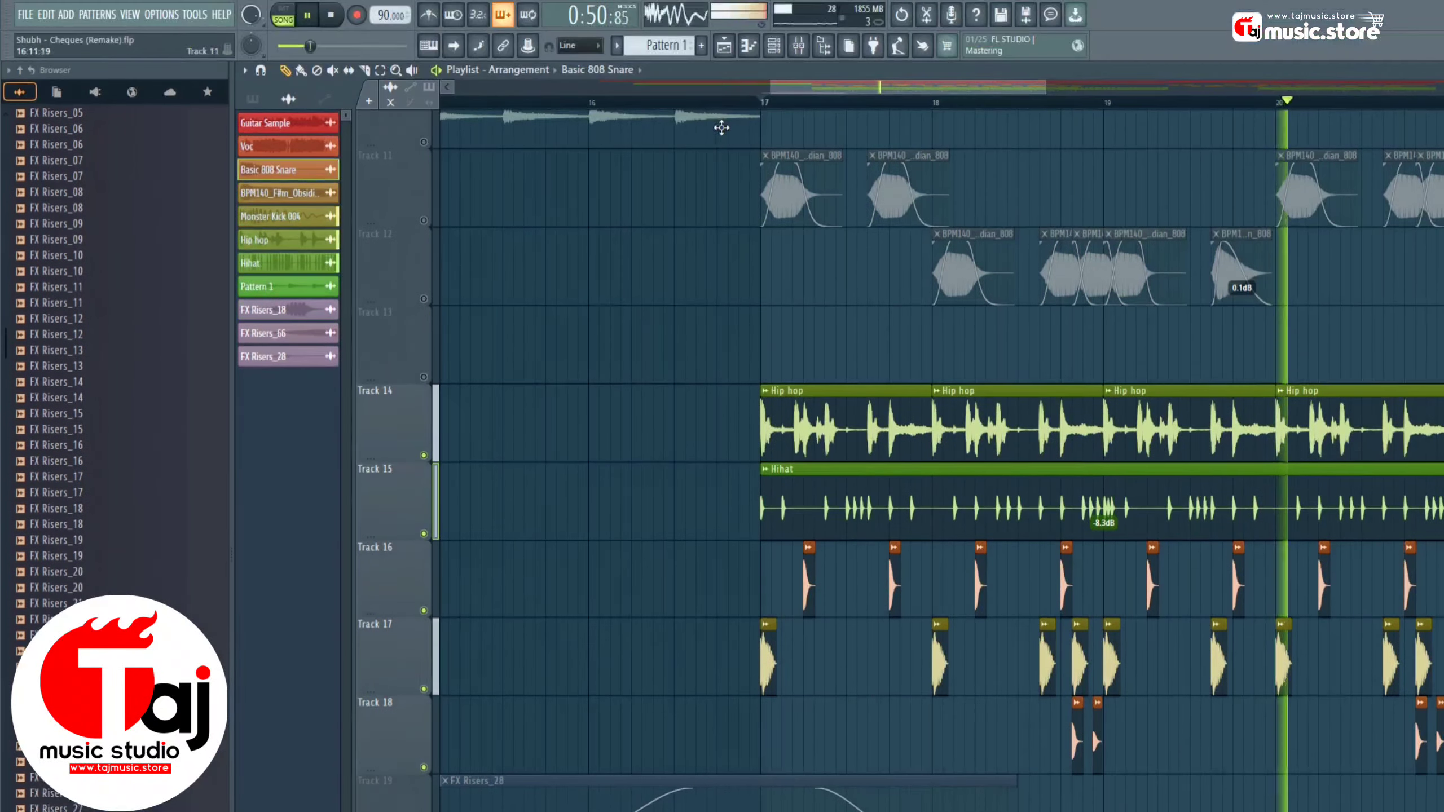
{"action": "key", "text": "space"}
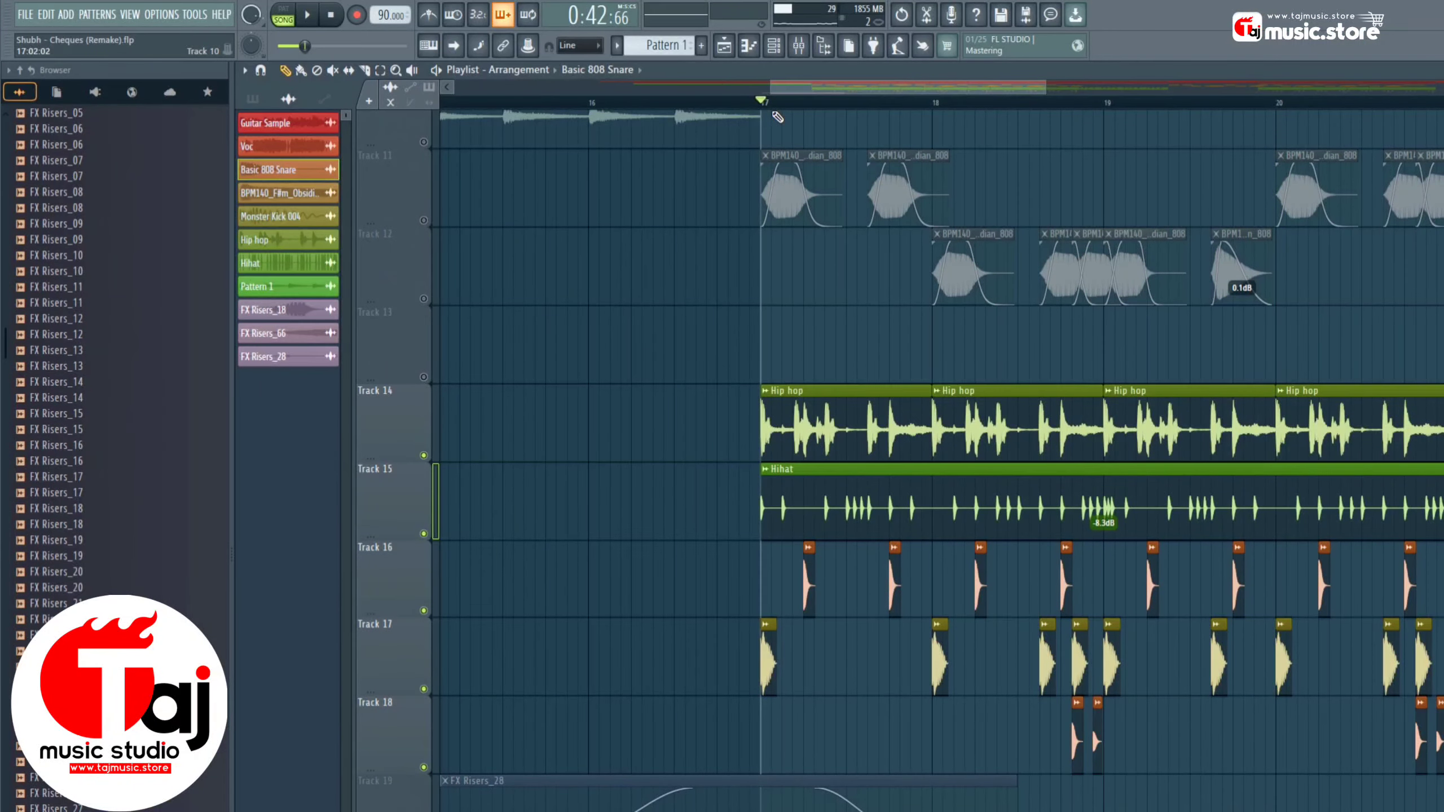
Enable the 808 clips on Tracks 11 and 12 and audition them with the rhythm section from bar 17.
{"action": "left_click", "coordinate": [424, 220]}
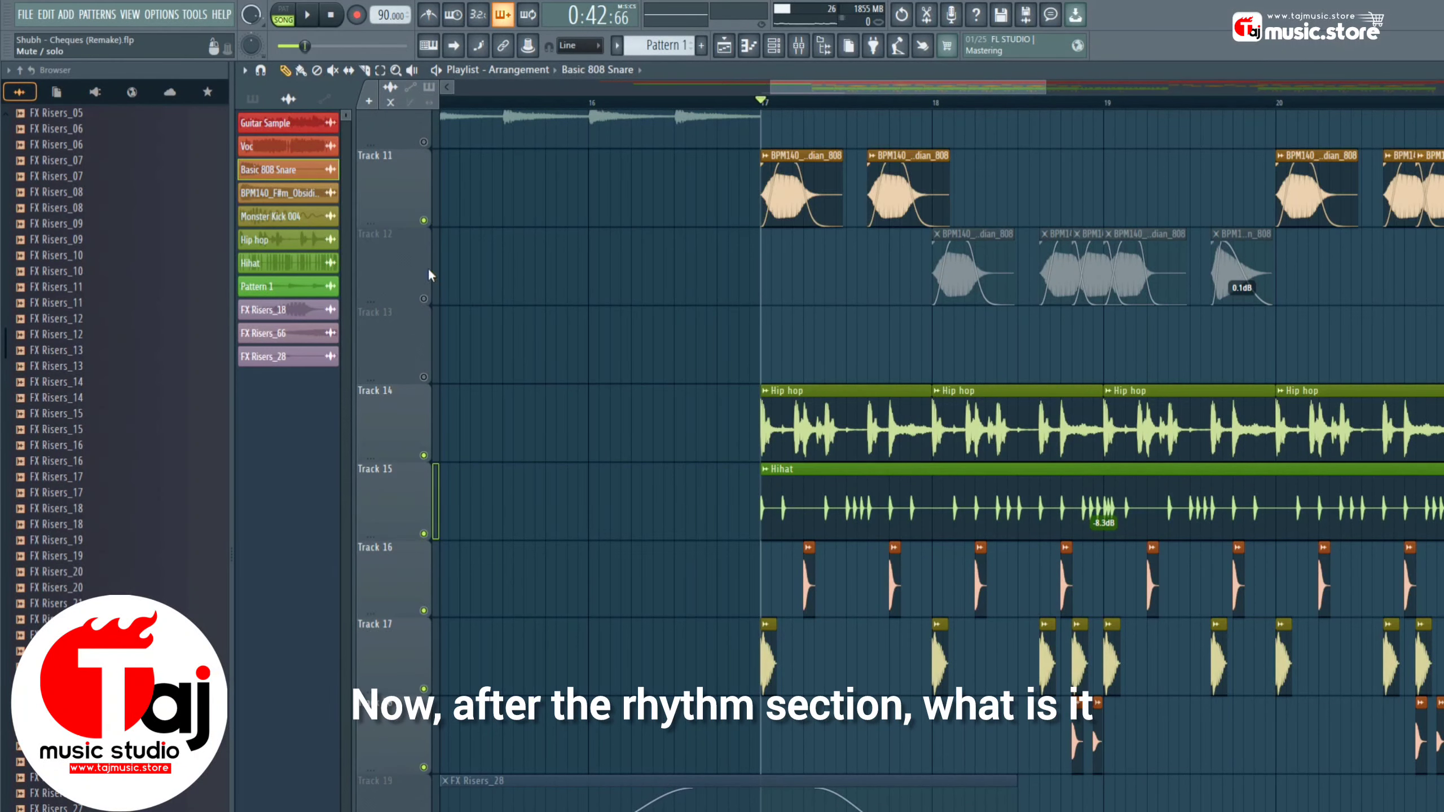
{"action": "left_click", "coordinate": [424, 299]}
{"action": "left_click_drag", "start_coordinate": [794, 80], "coordinate": [806, 84]}
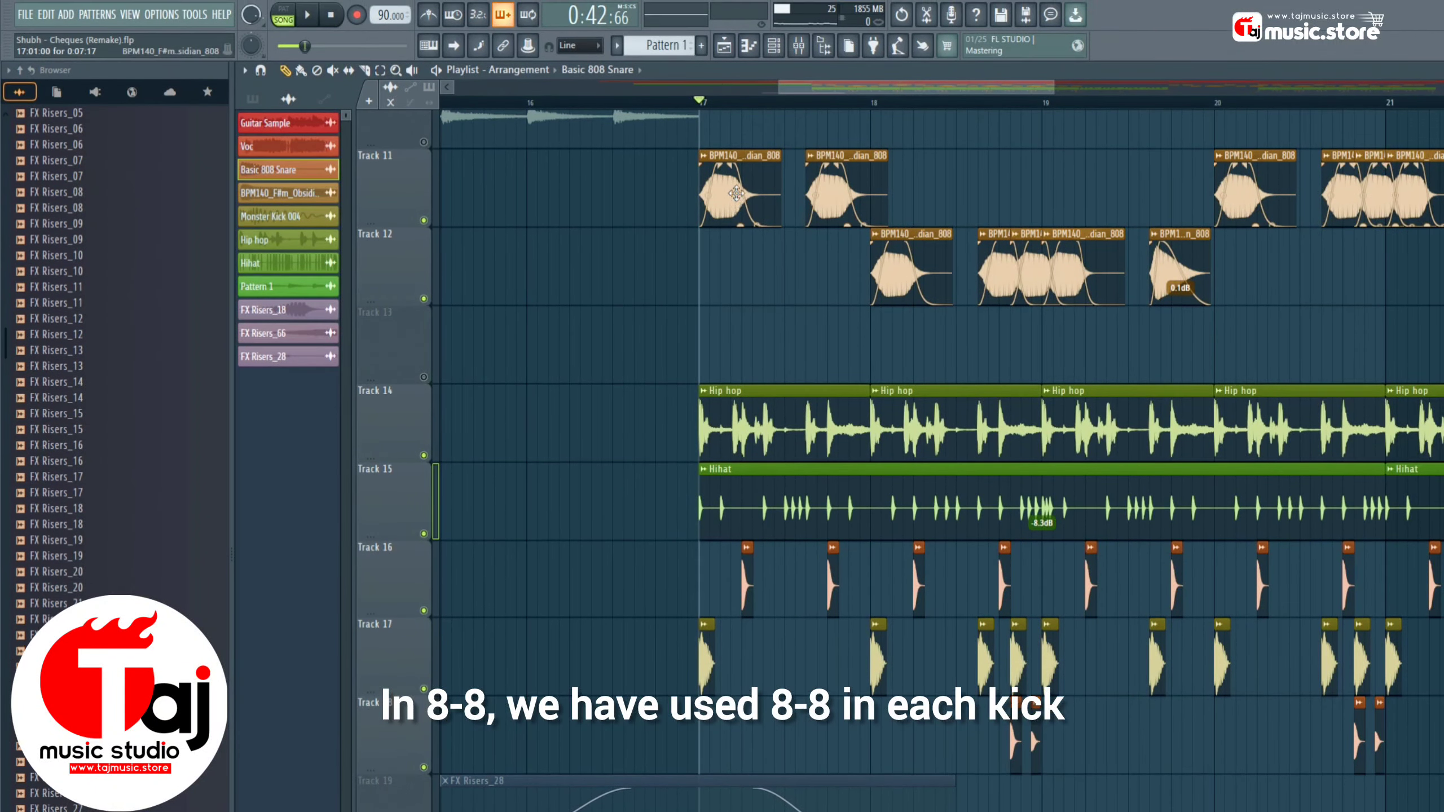
{"action": "key", "text": "space"}
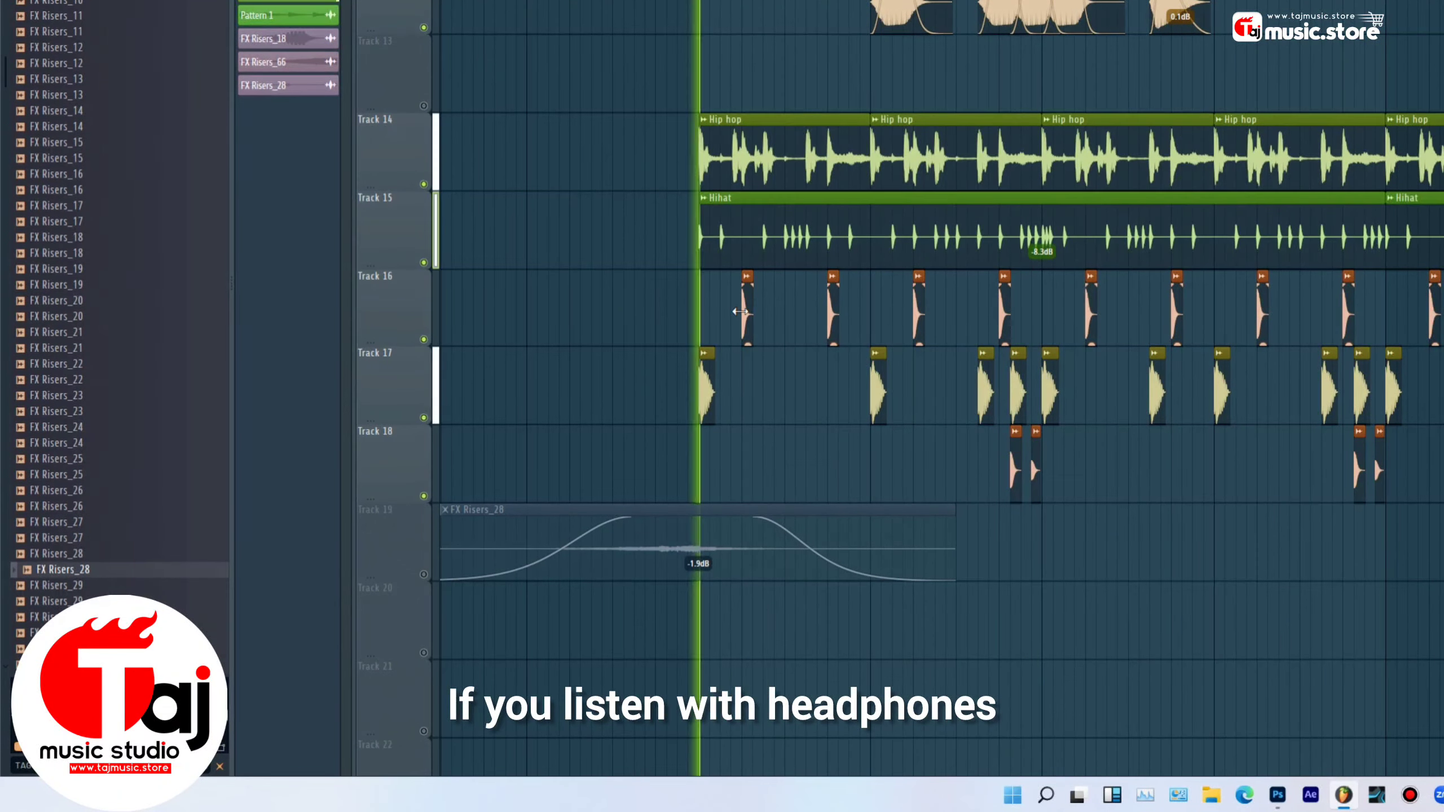
{"action": "key", "text": "space"}
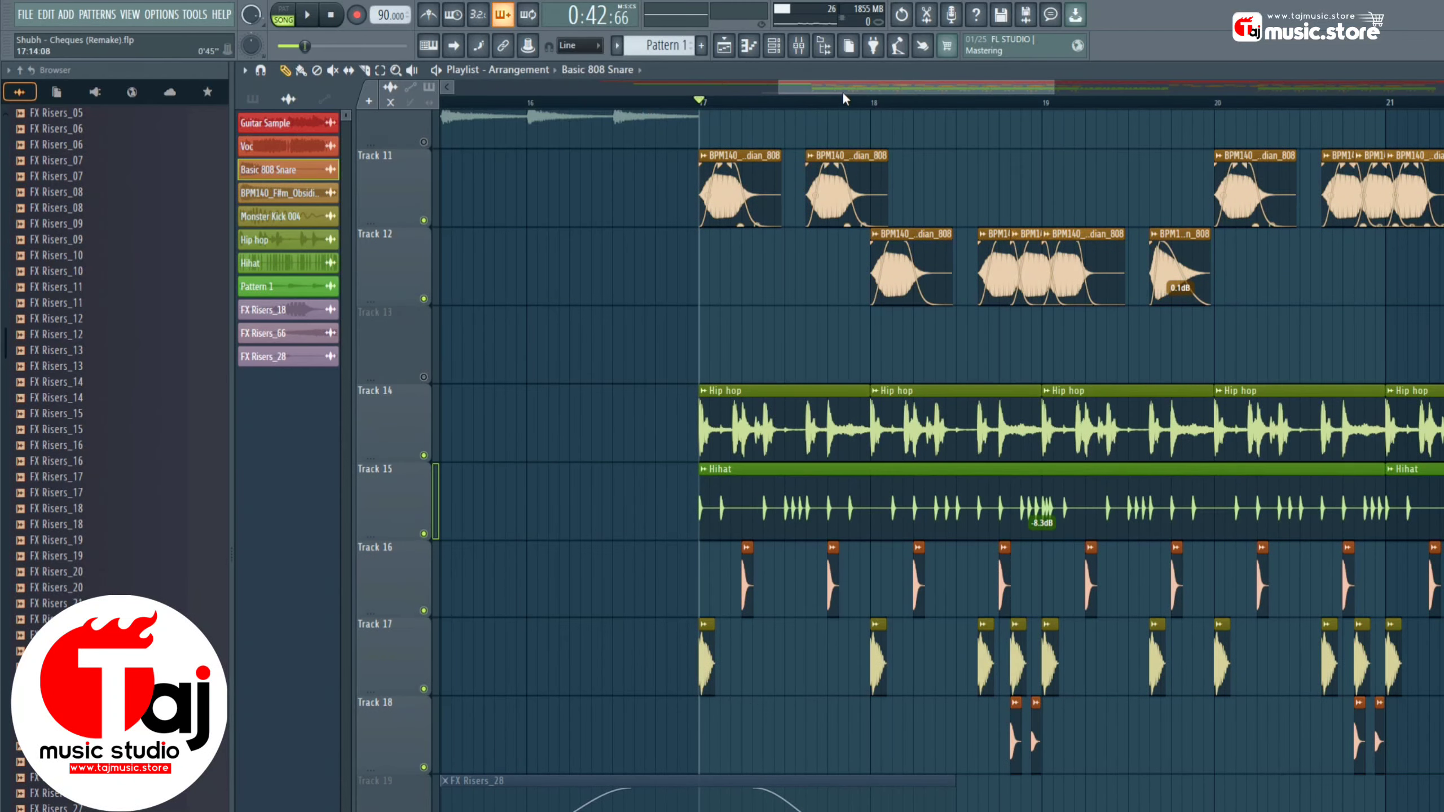
Play the combined 808 and rhythm tracks from bar 17 and look over their arrangement through bar 33.
{"action": "left_click_drag", "start_coordinate": [843, 91], "coordinate": [866, 92]}
{"action": "key", "text": "space"}
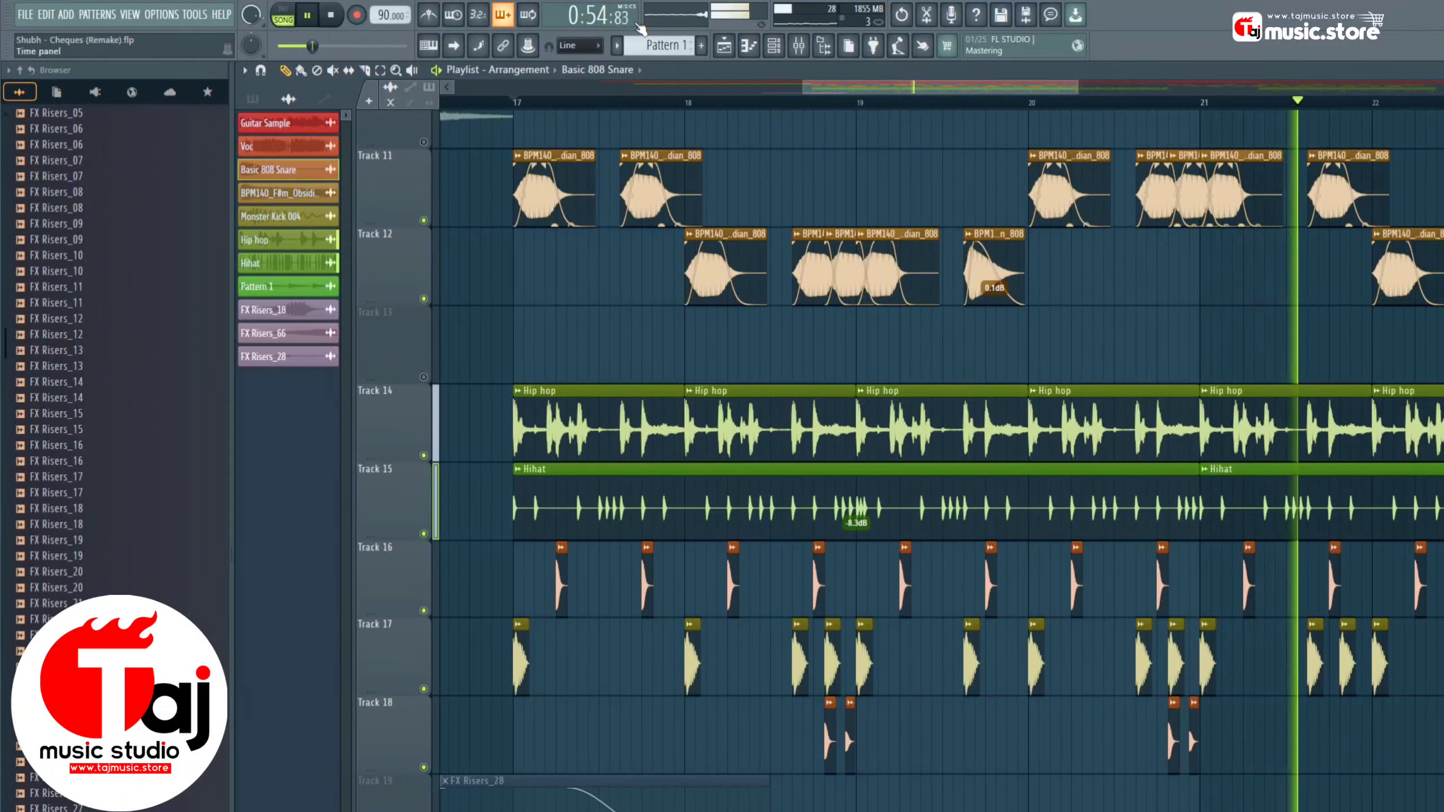
{"action": "scroll", "coordinate": [671, 108], "scroll_direction": "down", "scroll_amount": 1}
{"action": "scroll", "coordinate": [671, 109], "scroll_direction": "down", "scroll_amount": 1}
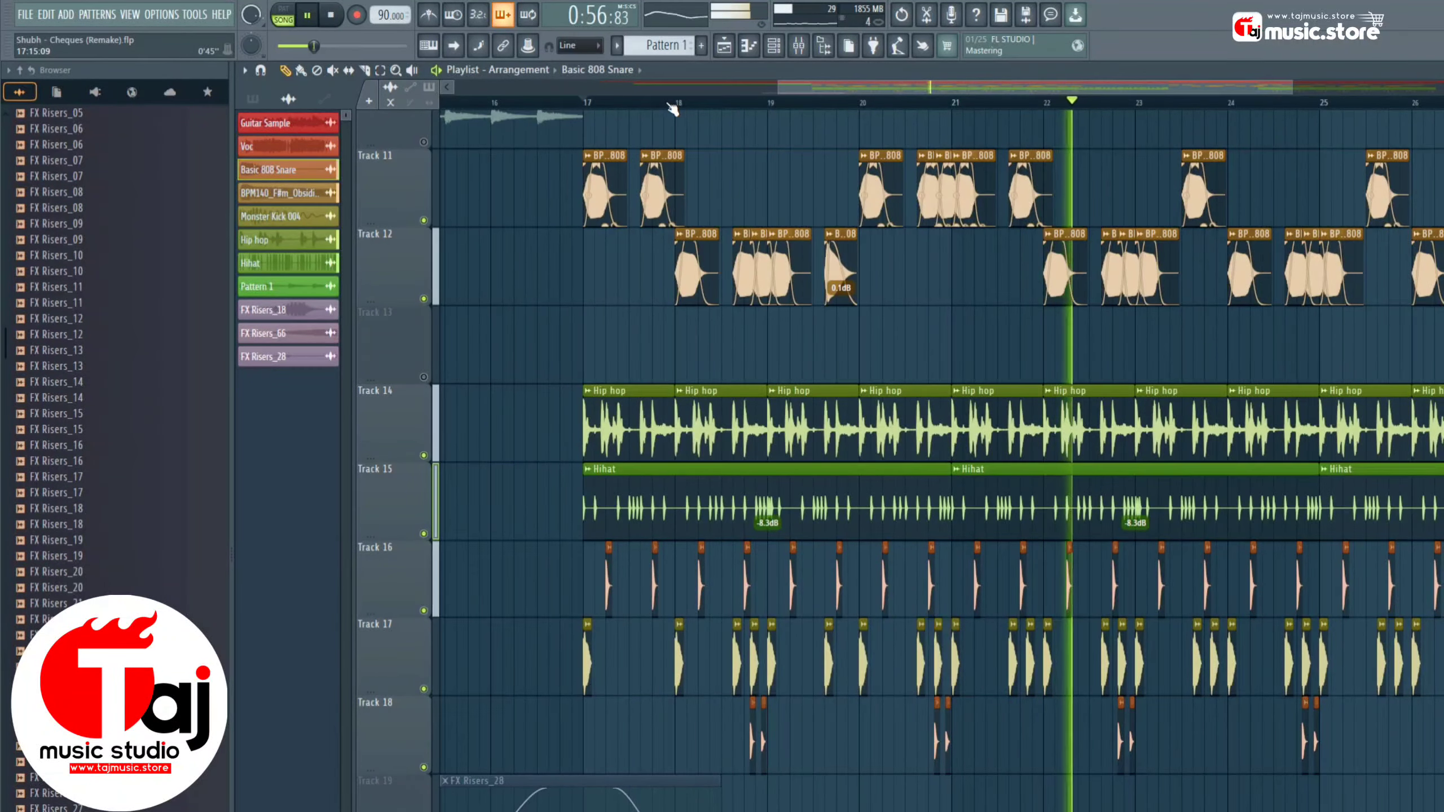
{"action": "scroll", "coordinate": [672, 107], "scroll_direction": "down", "scroll_amount": 2}
{"action": "key", "text": "space"}
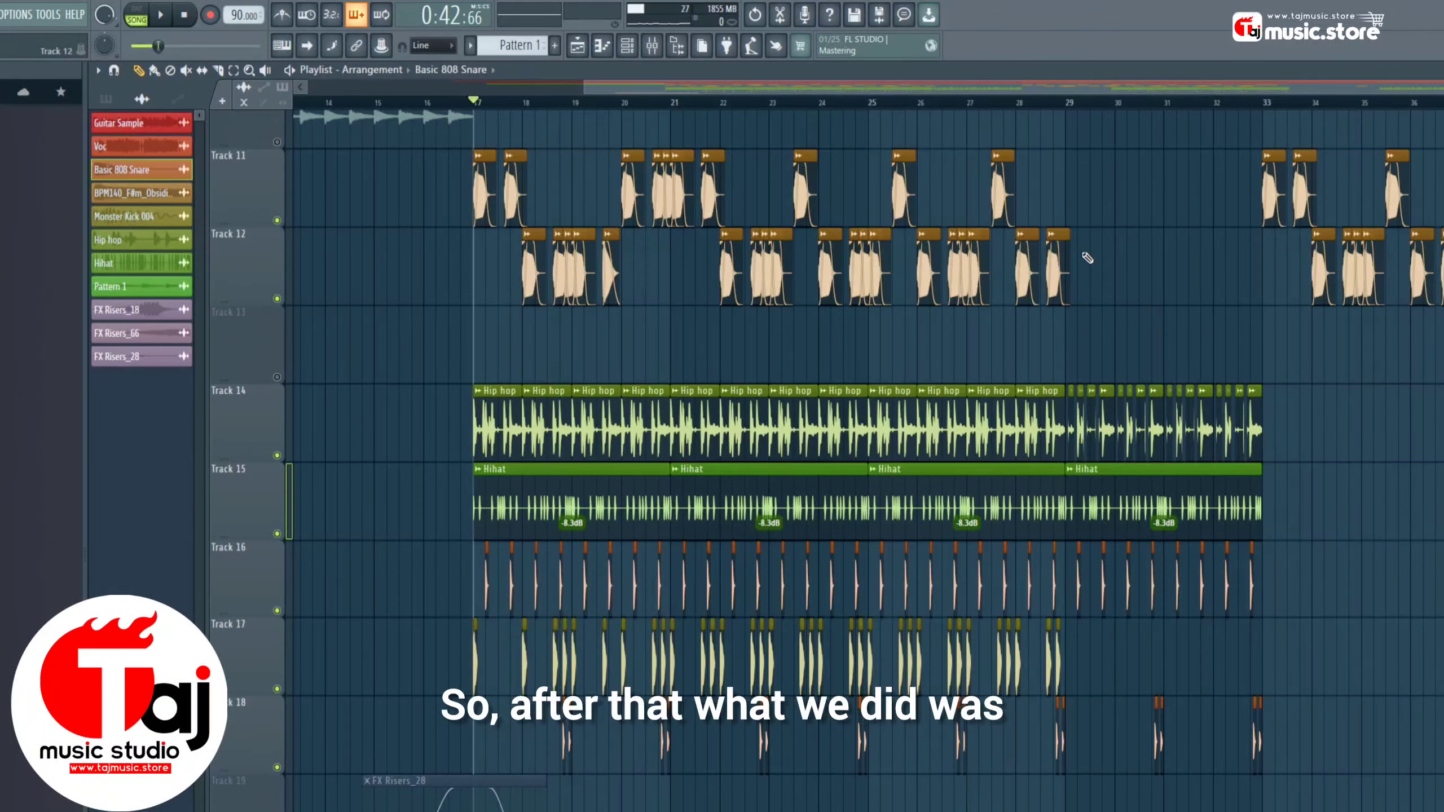
{"action": "scroll", "coordinate": [1222, 256], "scroll_direction": "up", "scroll_amount": 3}
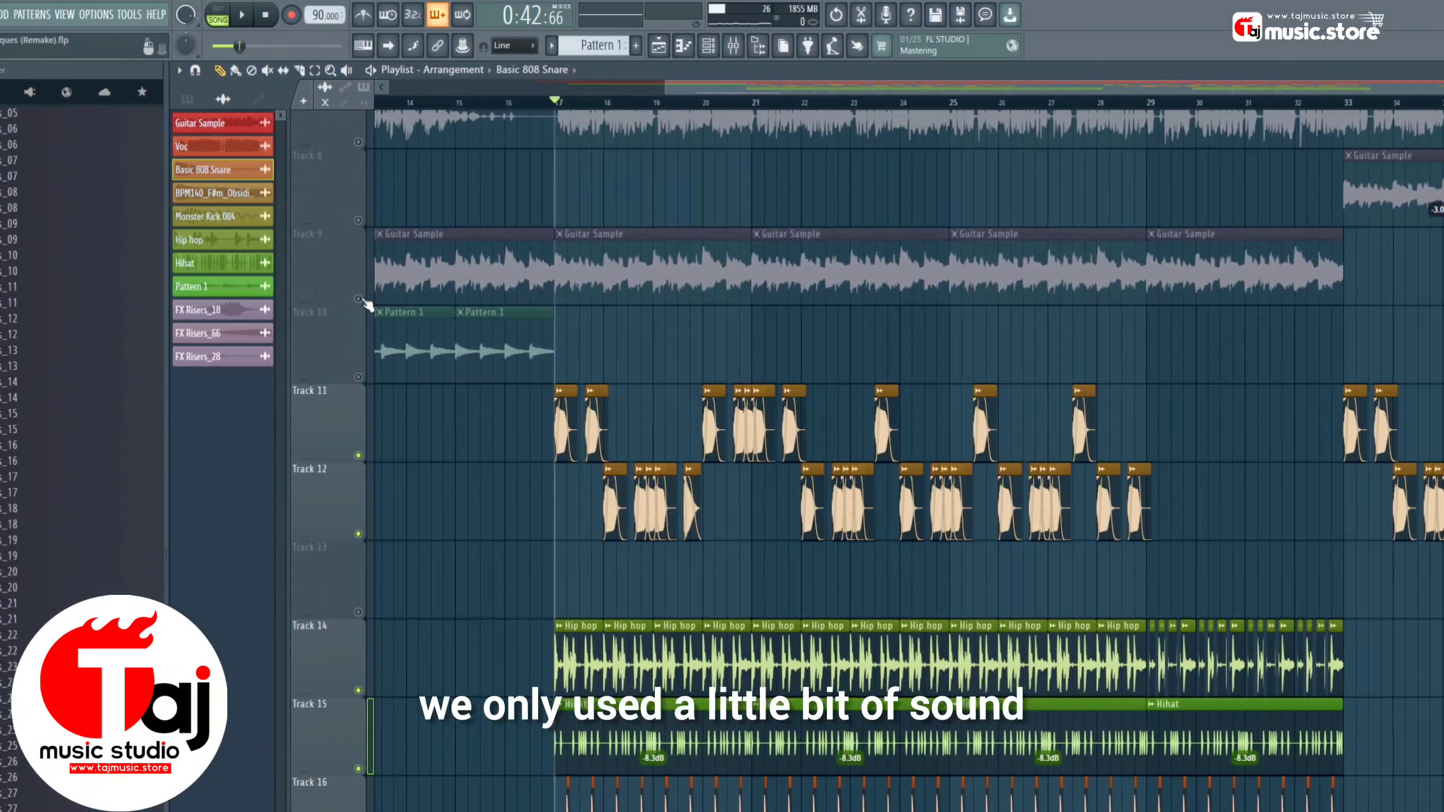
Enable the Guitar Sample on Track 9, Pattern 1 on Track 10 and FX Risers_28 on Track 19, and audition the arrangement leading into bar 17.
{"action": "left_click", "coordinate": [277, 298]}
{"action": "scroll", "coordinate": [711, 245], "scroll_direction": "down", "scroll_amount": 4}
{"action": "scroll", "coordinate": [827, 245], "scroll_direction": "up", "scroll_amount": 2}
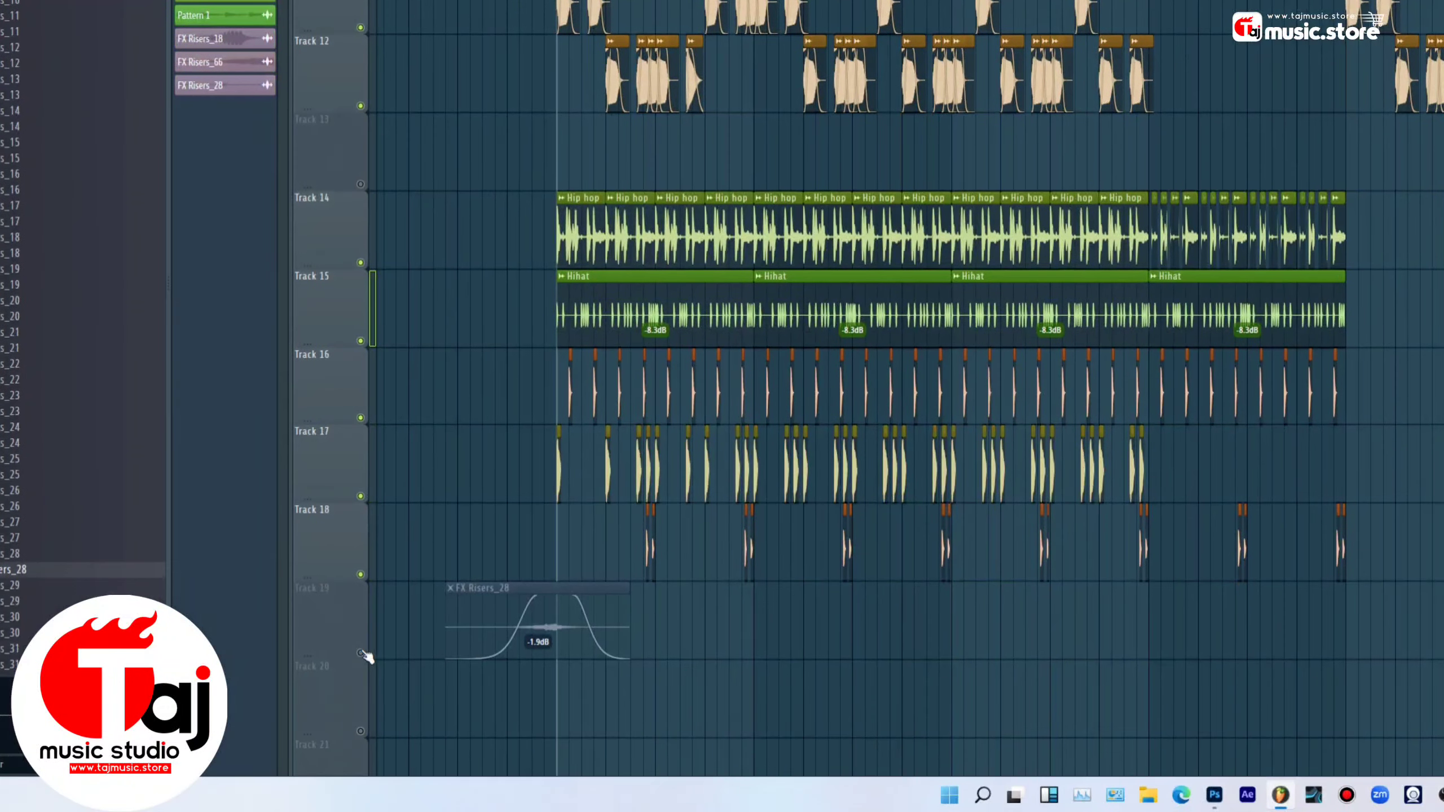
{"action": "left_click_drag", "start_coordinate": [365, 656], "coordinate": [367, 654]}
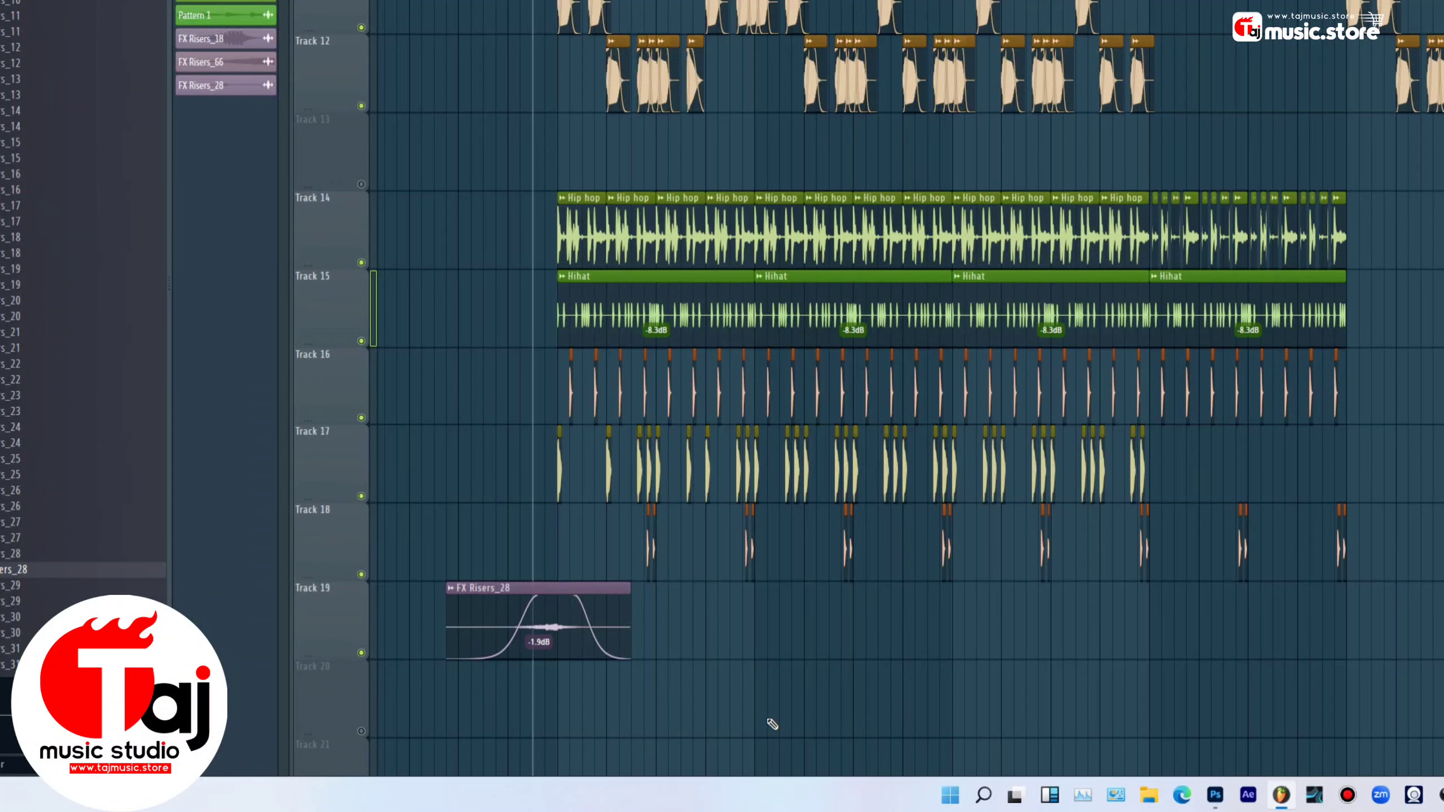
{"action": "key", "text": "space"}
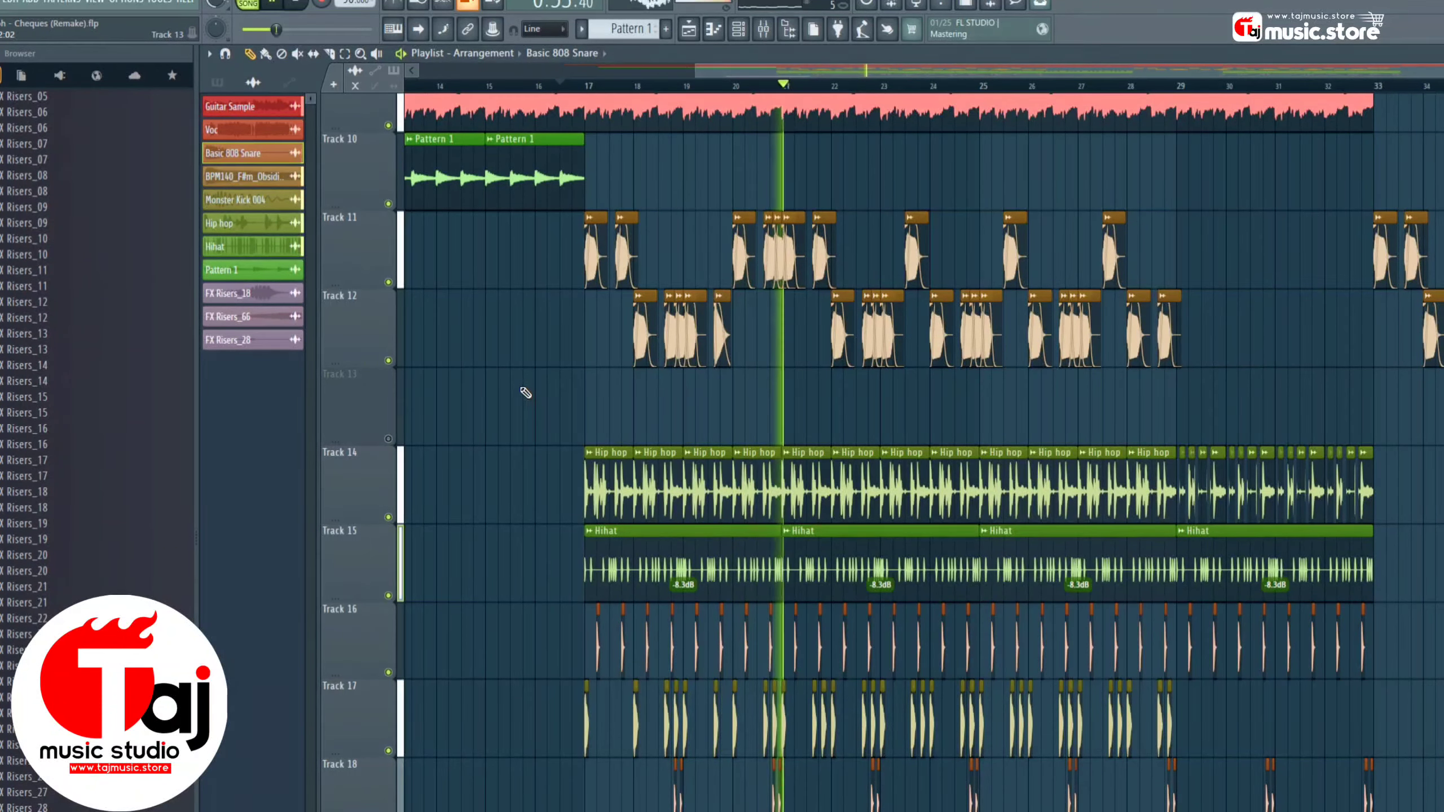
{"action": "key", "text": "space"}
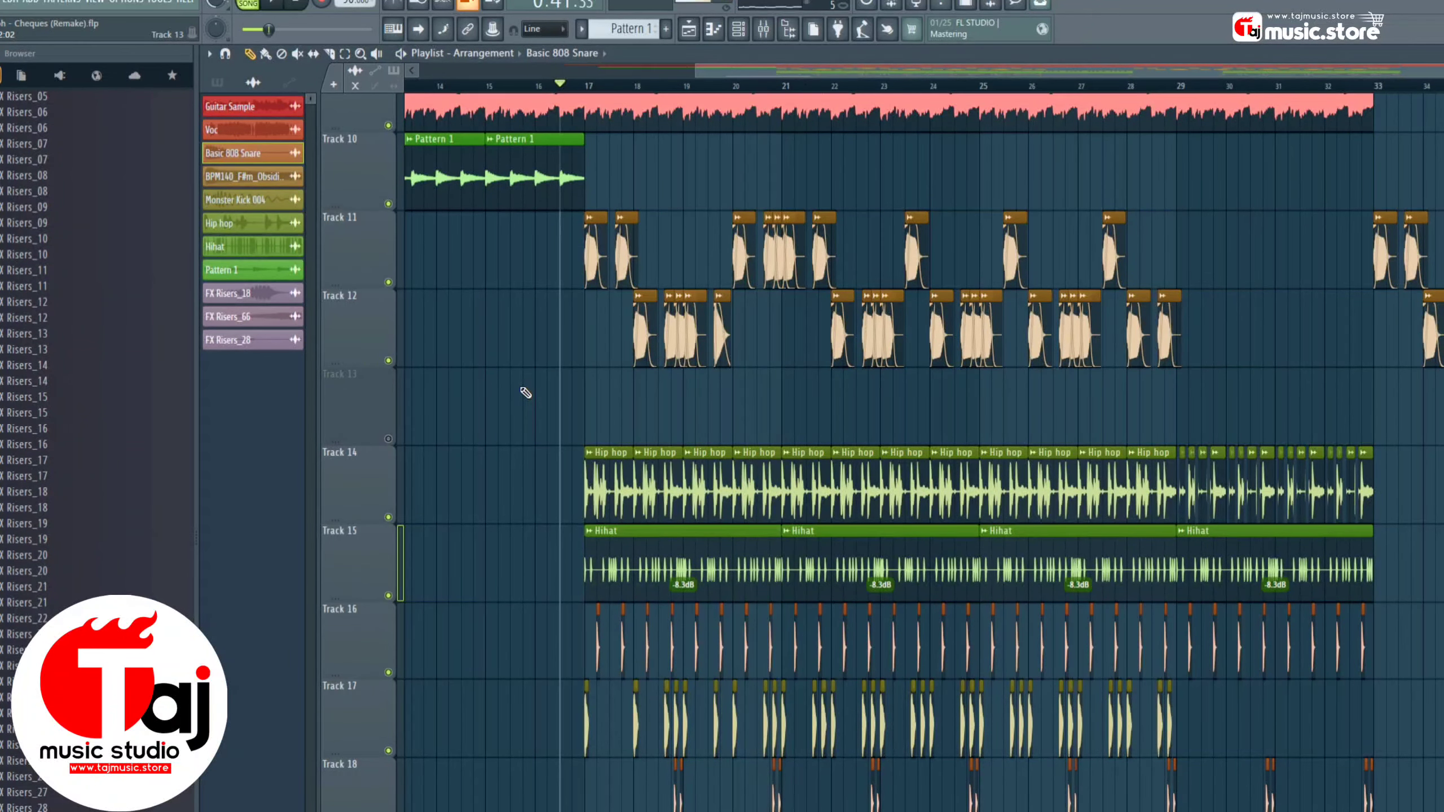
Enable the vocal on Track 7 and the Guitar Sample clip on Track 8 for the section around bar 33.
{"action": "scroll", "coordinate": [469, 427], "scroll_direction": "up", "scroll_amount": 2}
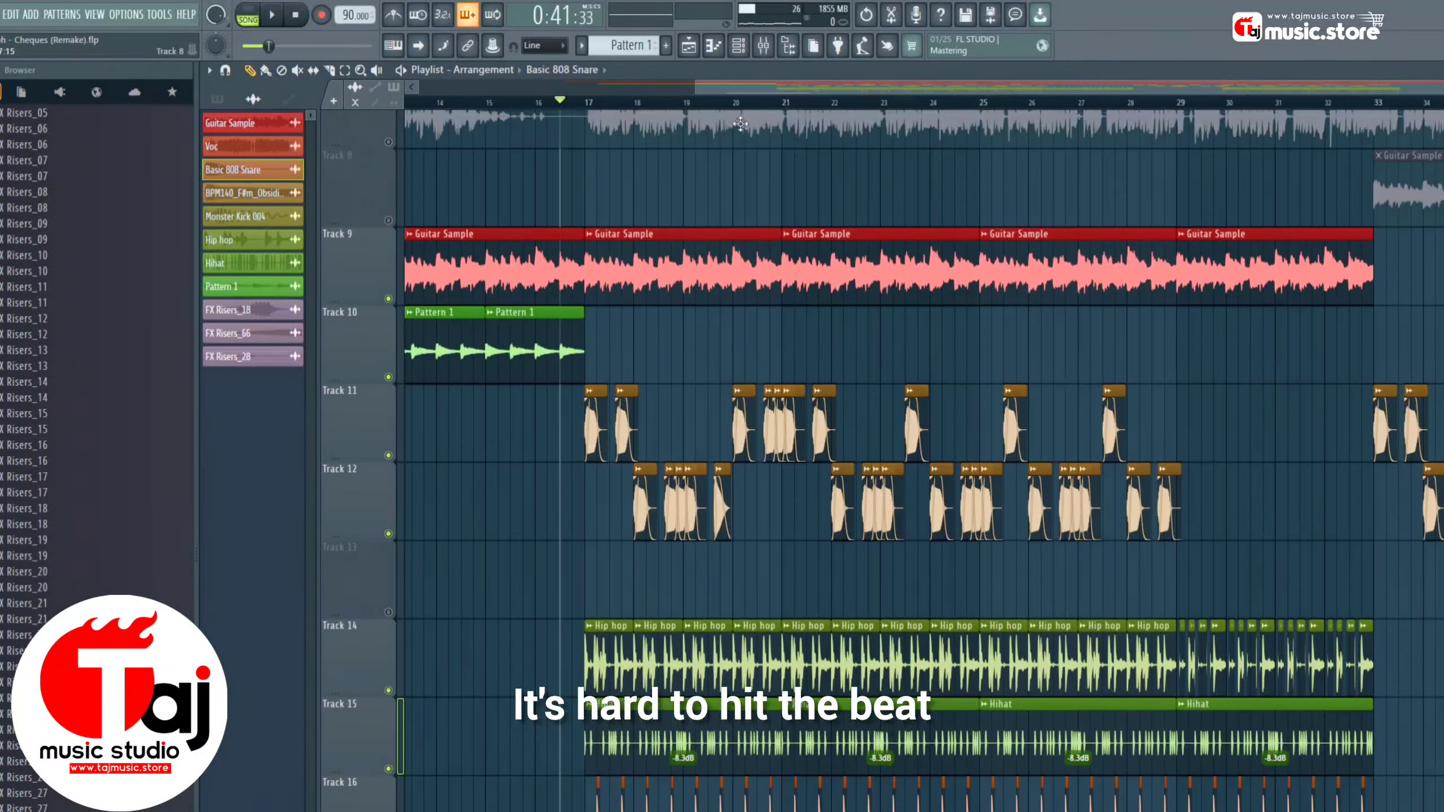
{"action": "left_click_drag", "start_coordinate": [798, 85], "coordinate": [835, 88]}
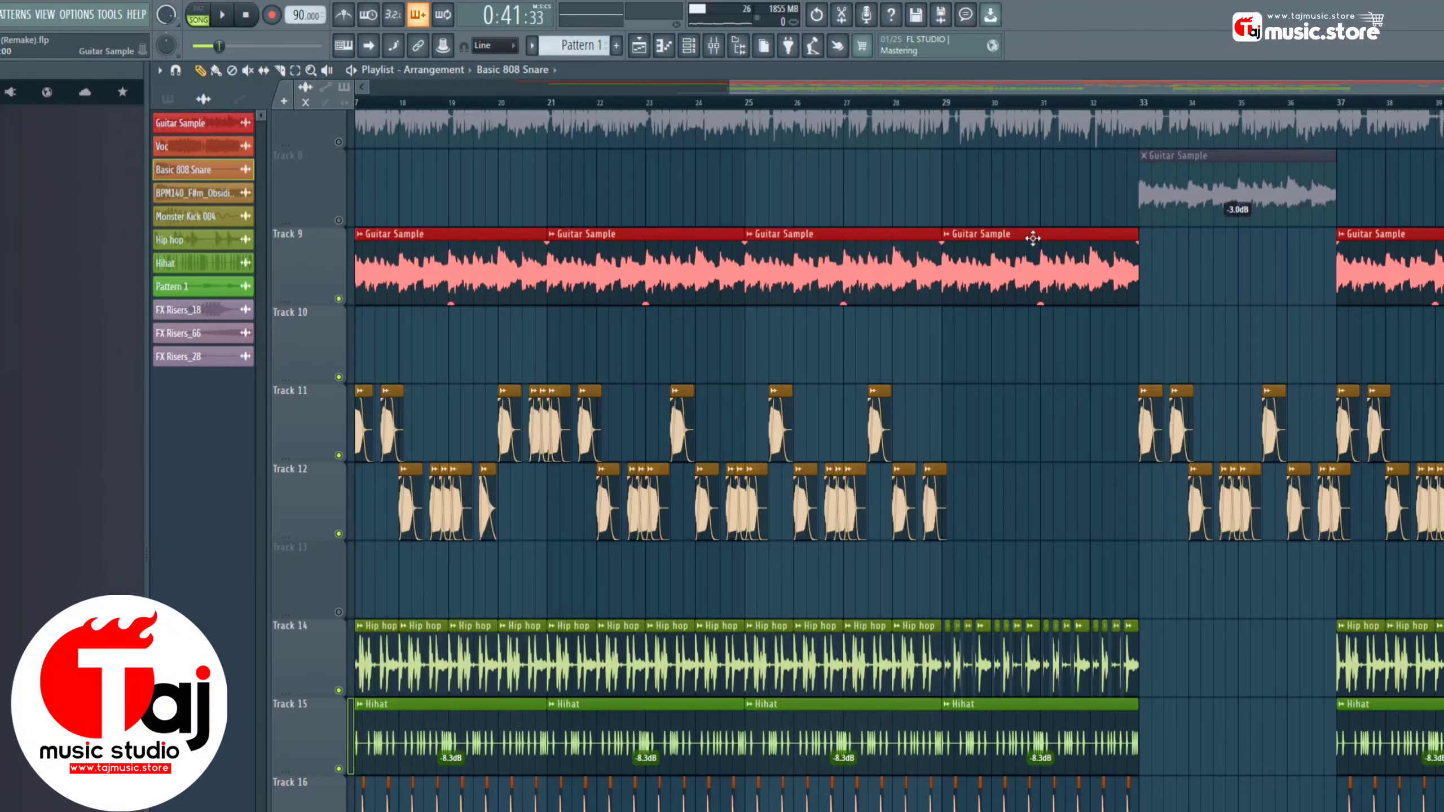
{"action": "scroll", "coordinate": [890, 110], "scroll_direction": "up", "scroll_amount": 2}
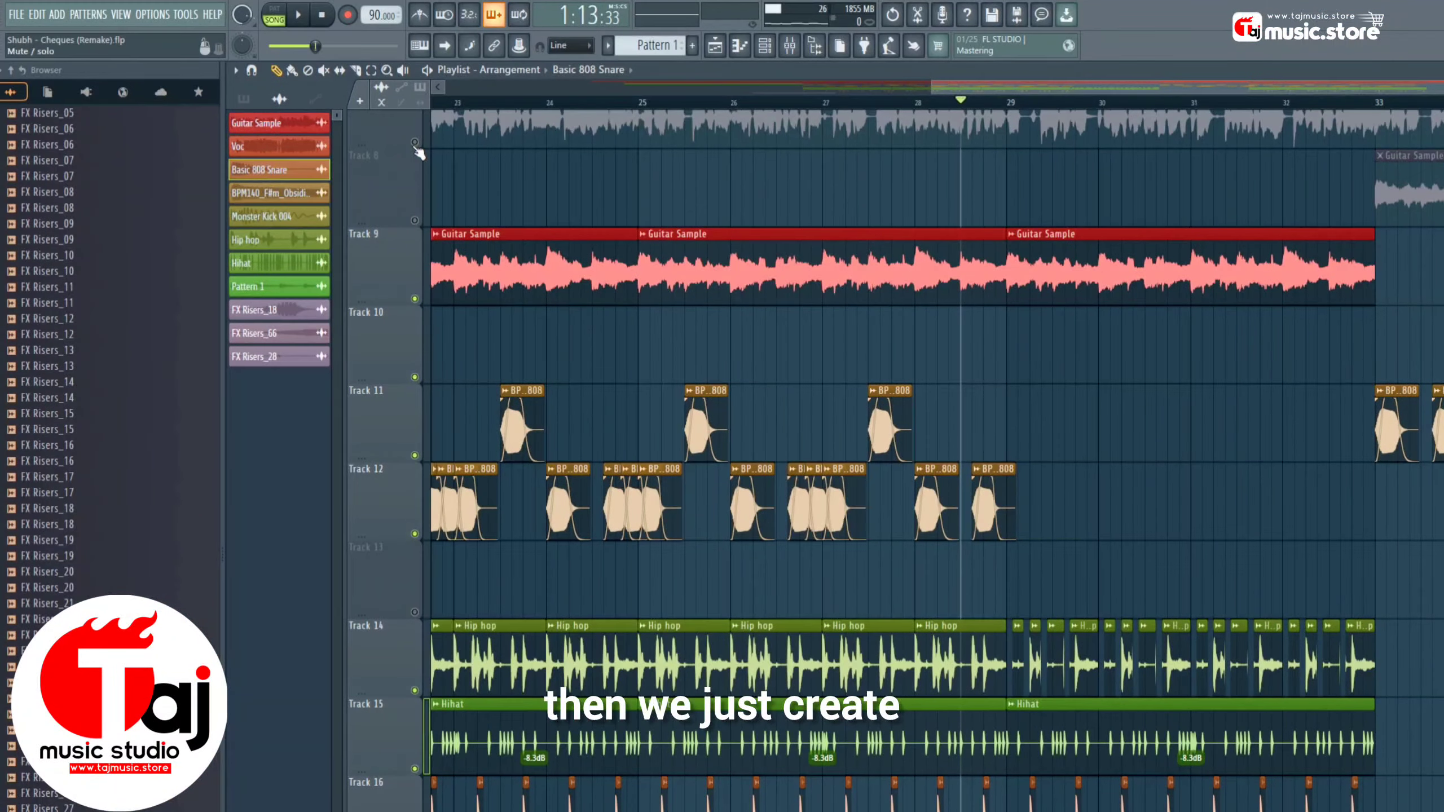
{"action": "left_click", "coordinate": [415, 144]}
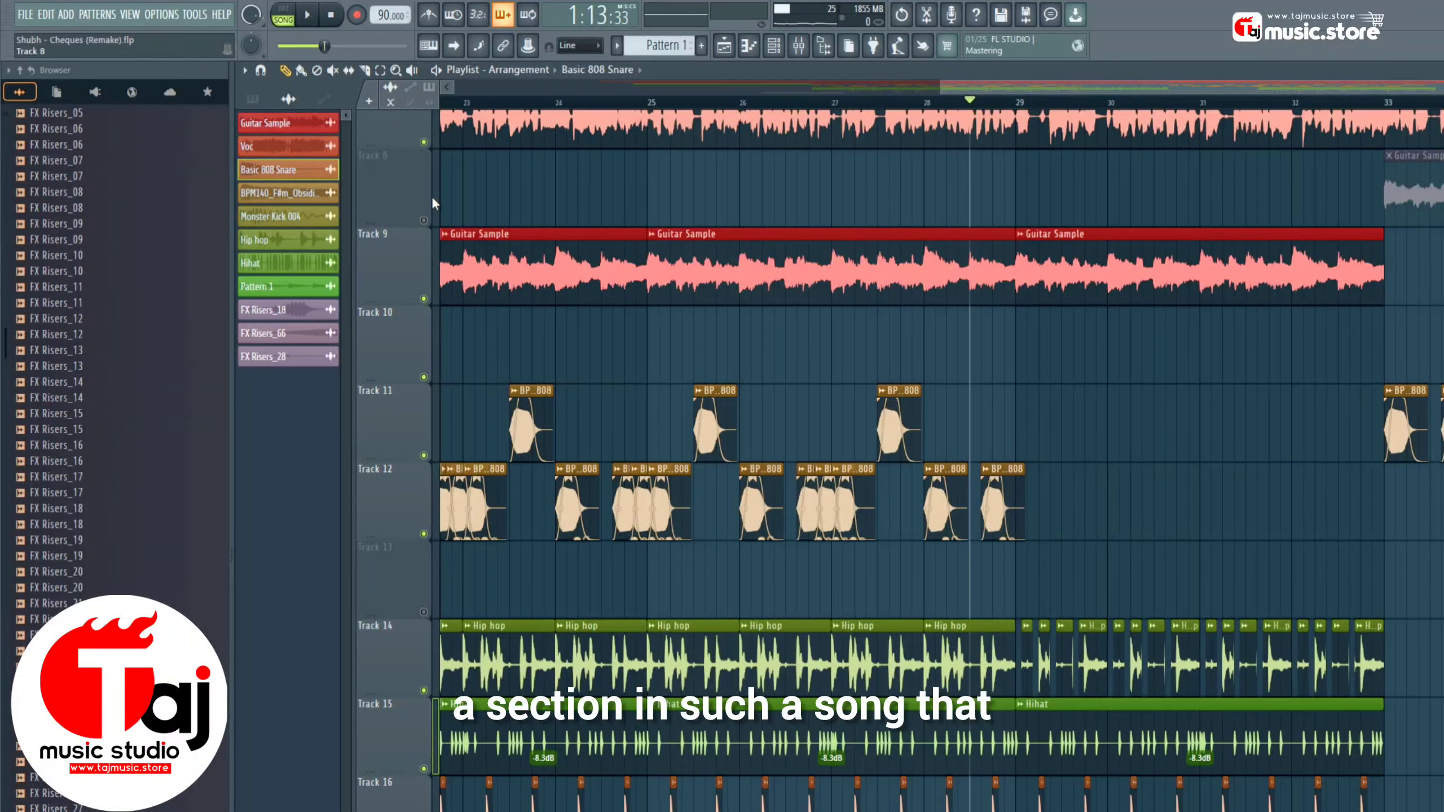
{"action": "left_click", "coordinate": [415, 220]}
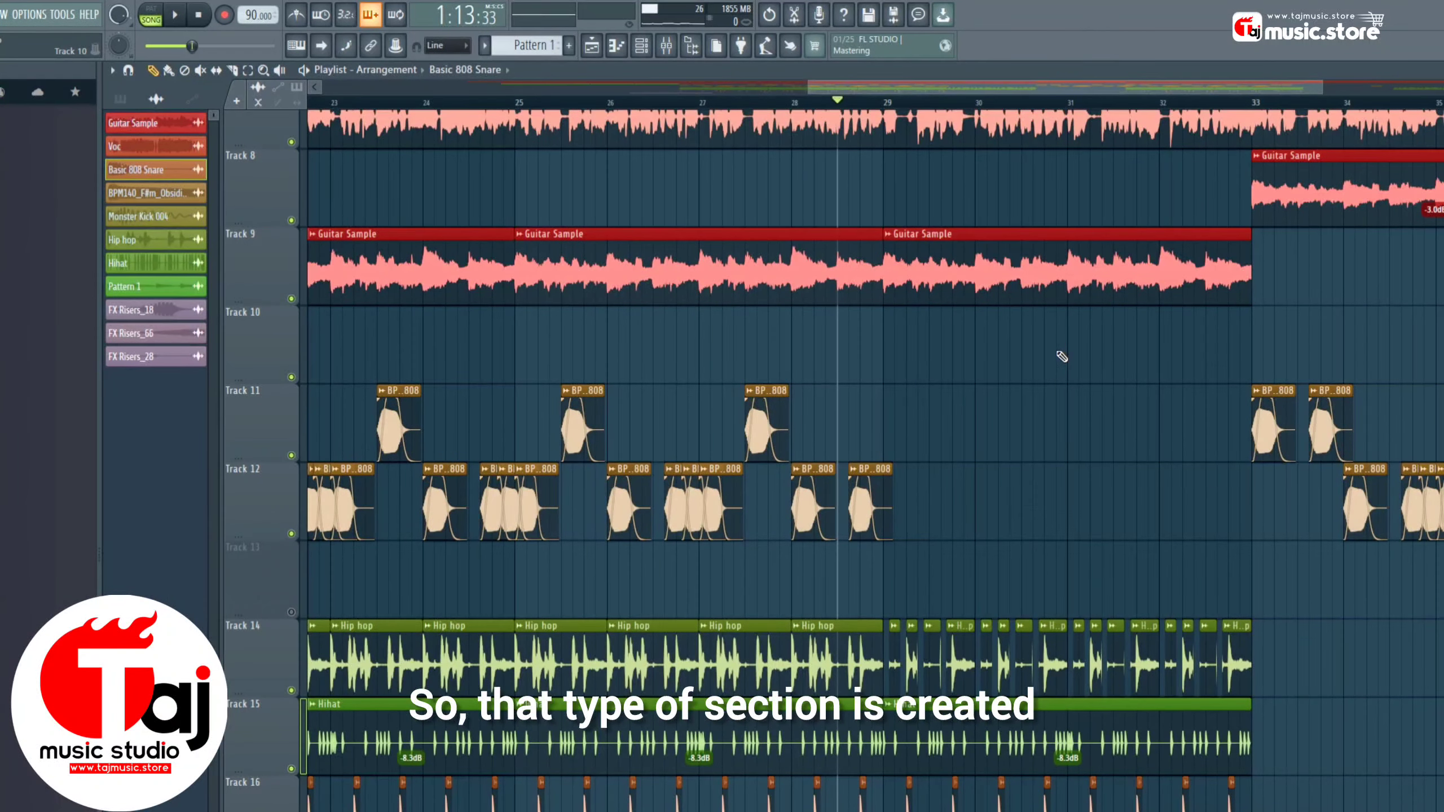
Audition the chopped Hip hop section from bar 29 and the transition into the guitar and 808 section at bar 33.
{"action": "key", "text": "space"}
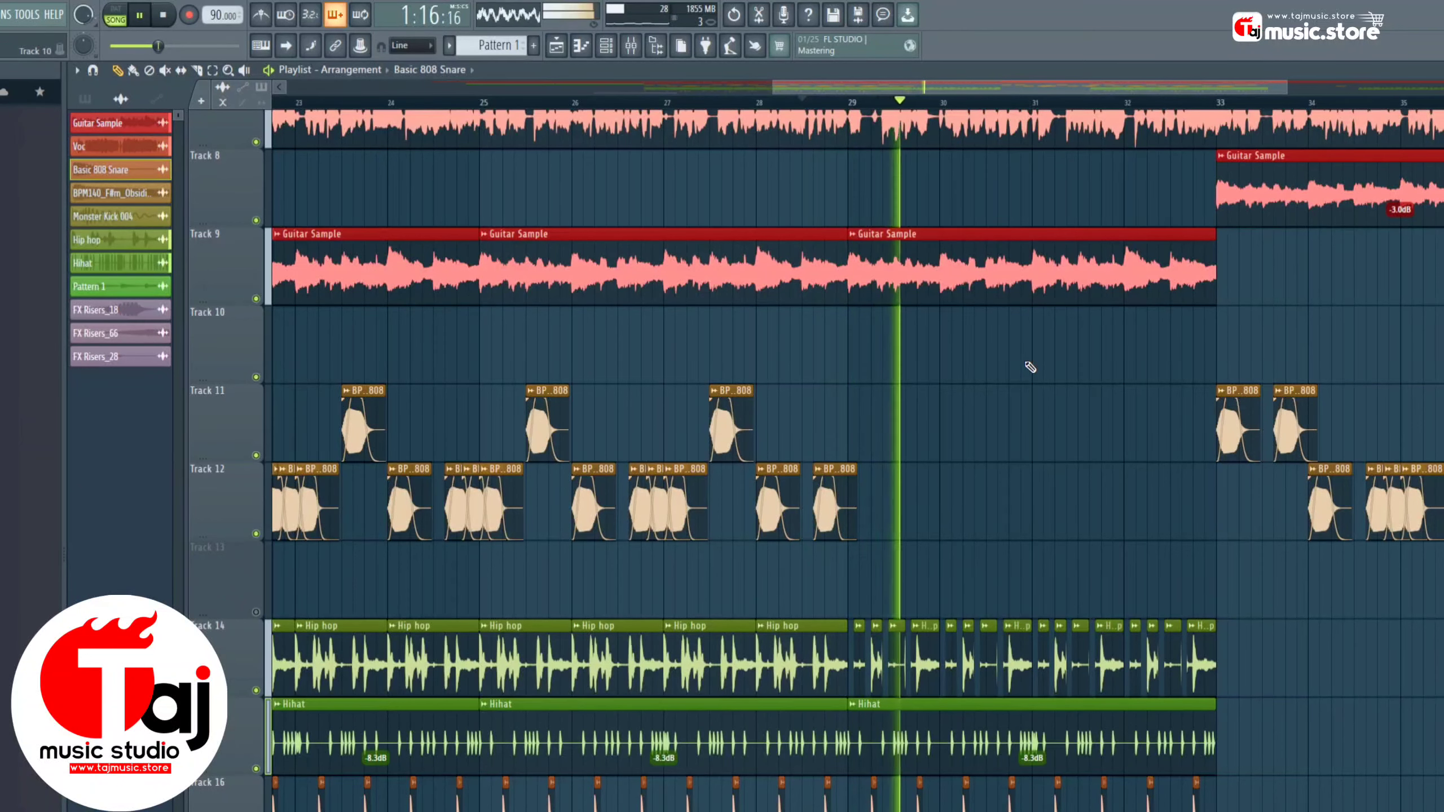
{"action": "key", "text": "space"}
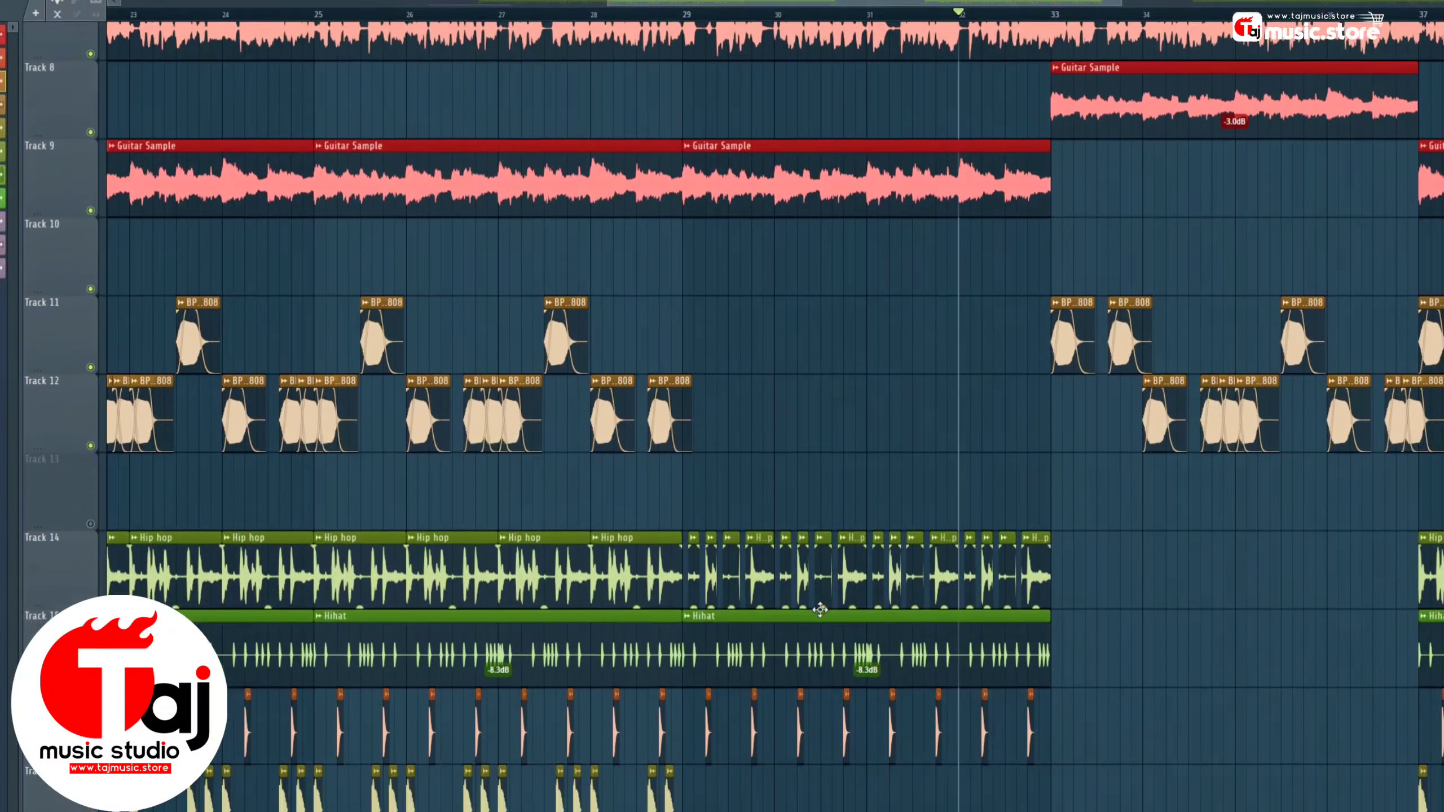
{"action": "key", "text": "space"}
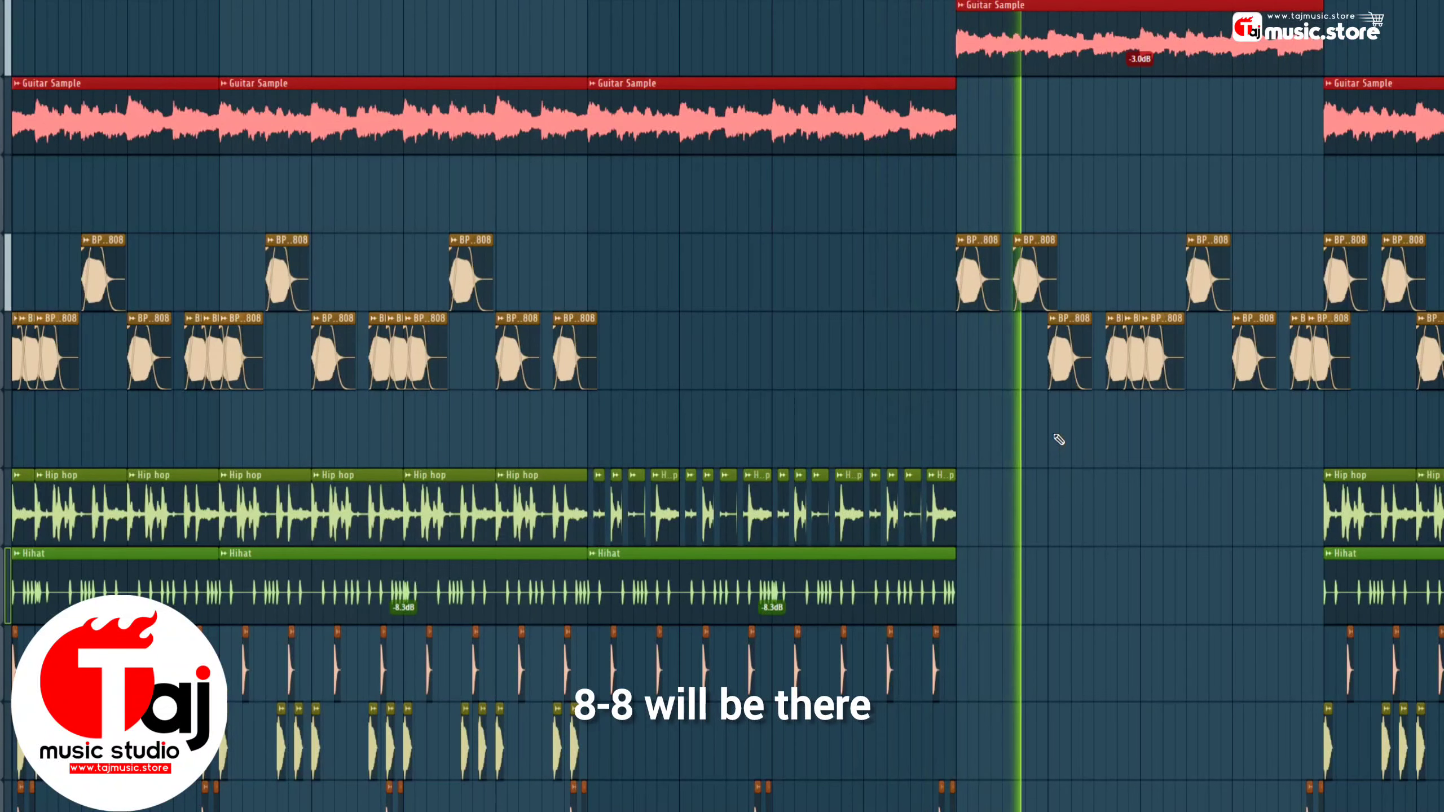
{"action": "key", "text": "space"}
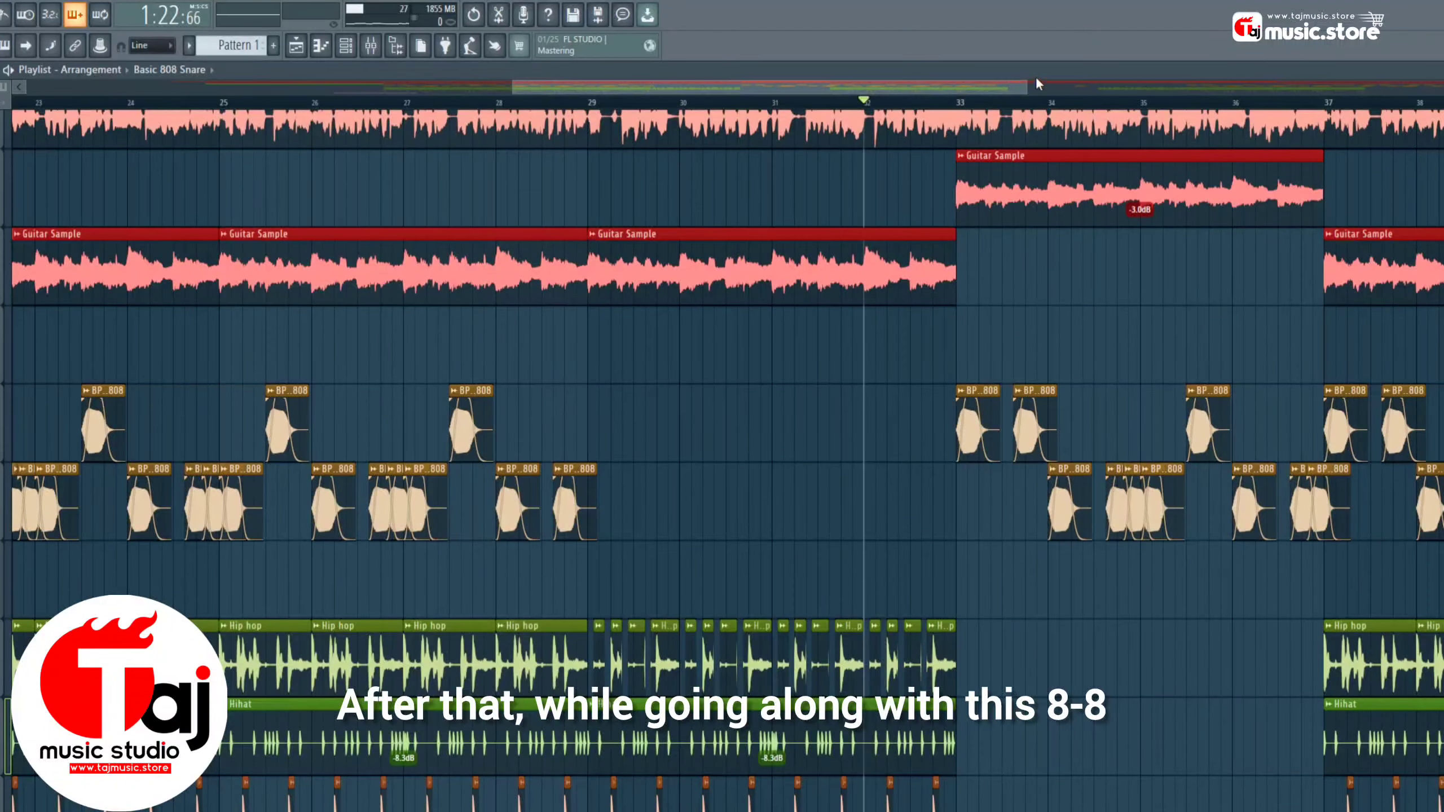
Play the transition from bar 36 into the full beat at bar 37 and look over the rest of the arrangement.
{"action": "left_click_drag", "start_coordinate": [999, 84], "coordinate": [1043, 86]}
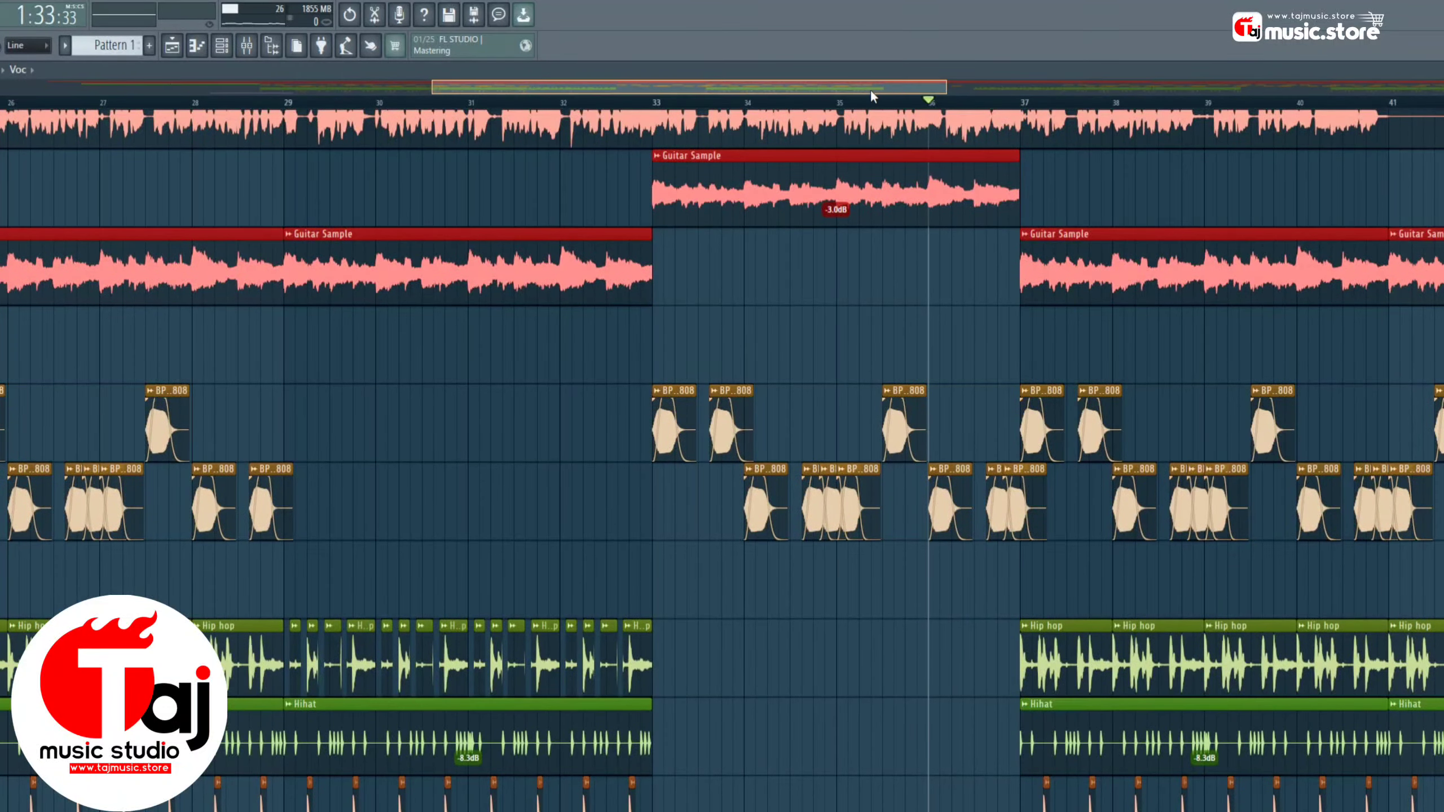
{"action": "left_click_drag", "start_coordinate": [871, 92], "coordinate": [850, 92]}
{"action": "scroll", "coordinate": [631, 387], "scroll_direction": "down", "scroll_amount": 3}
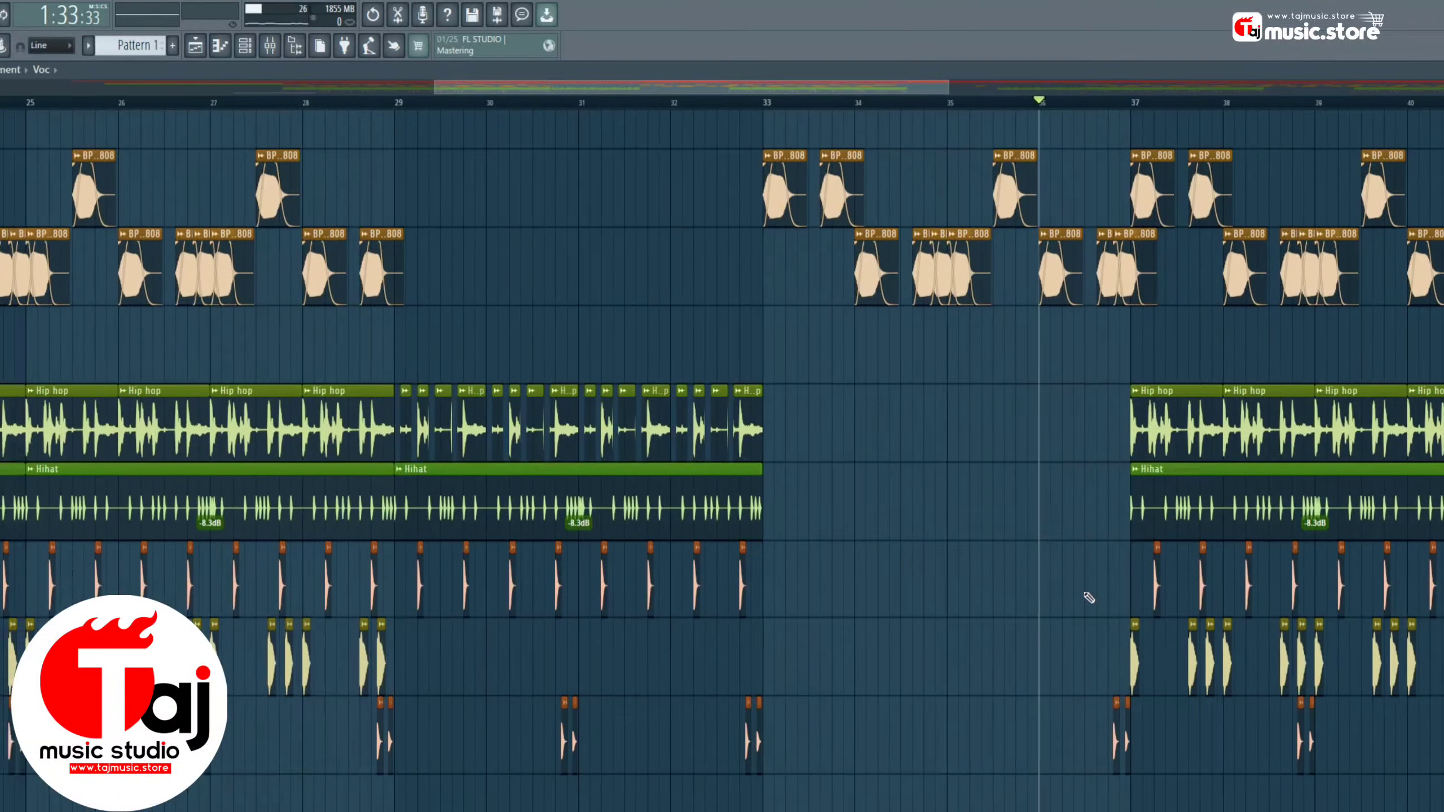
{"action": "scroll", "coordinate": [1017, 581], "scroll_direction": "up", "scroll_amount": 2}
{"action": "scroll", "coordinate": [709, 570], "scroll_direction": "up", "scroll_amount": 2}
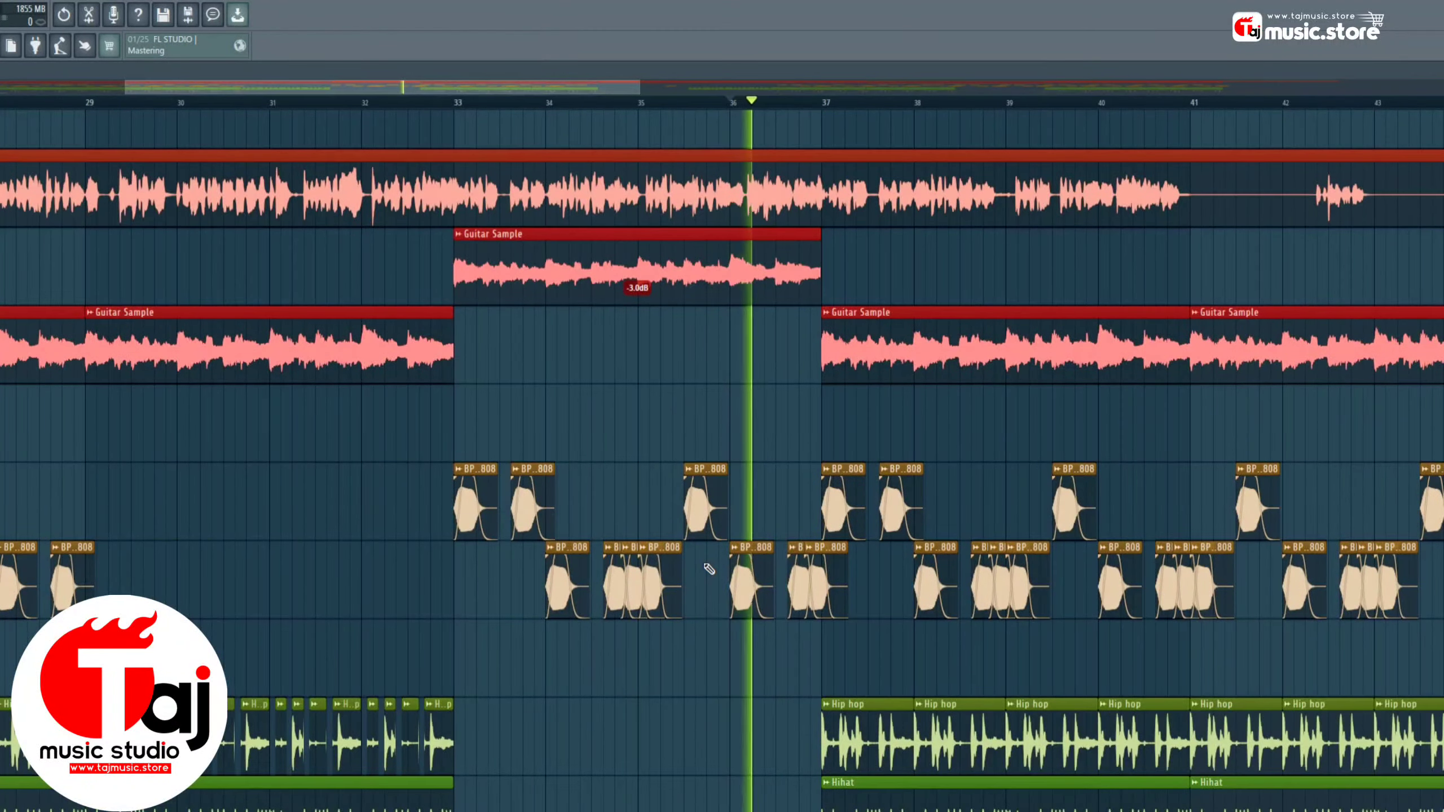
{"action": "scroll", "coordinate": [705, 568], "scroll_direction": "down", "scroll_amount": 2}
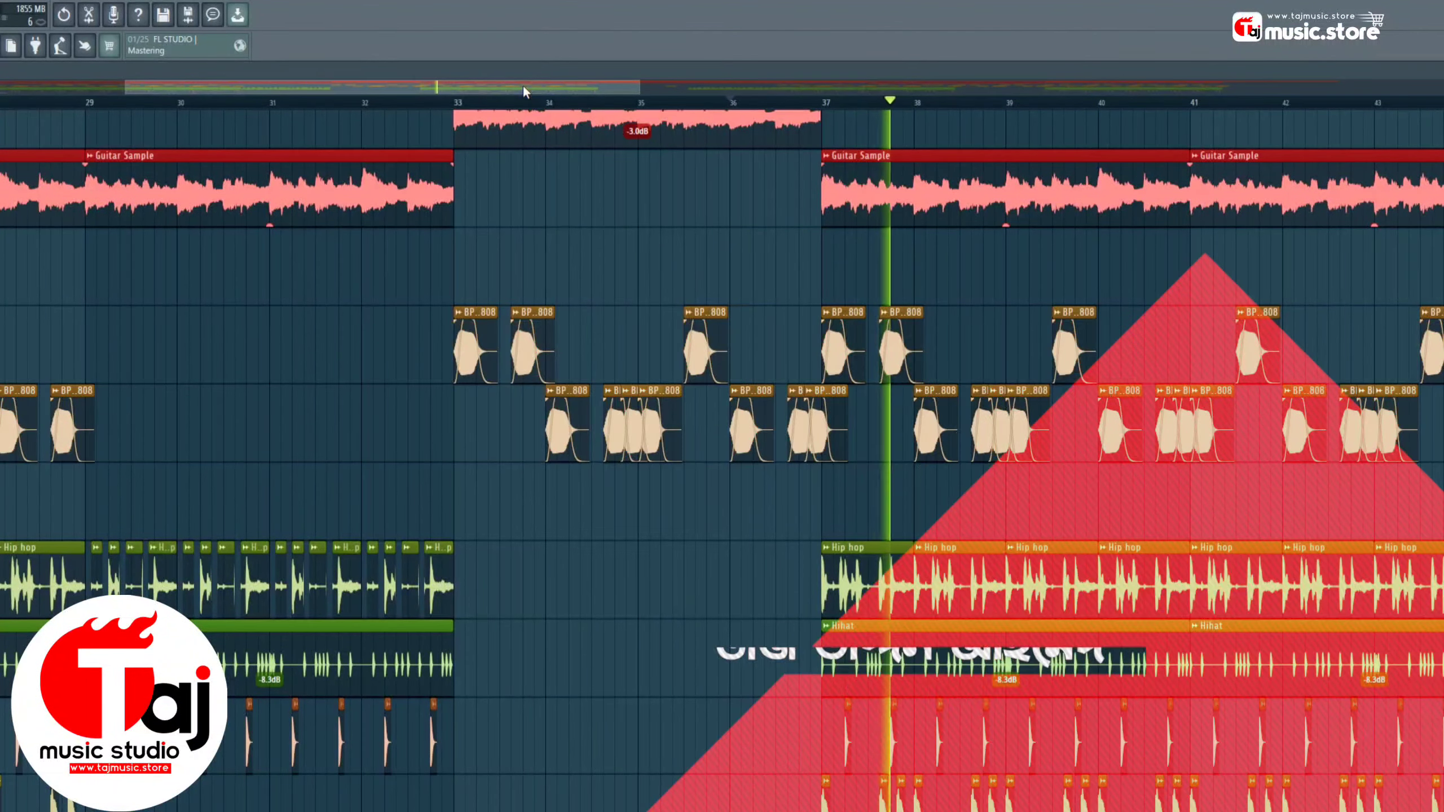
{"action": "left_click_drag", "start_coordinate": [523, 85], "coordinate": [950, 104]}
{"action": "scroll", "coordinate": [918, 101], "scroll_direction": "down", "scroll_amount": 3}
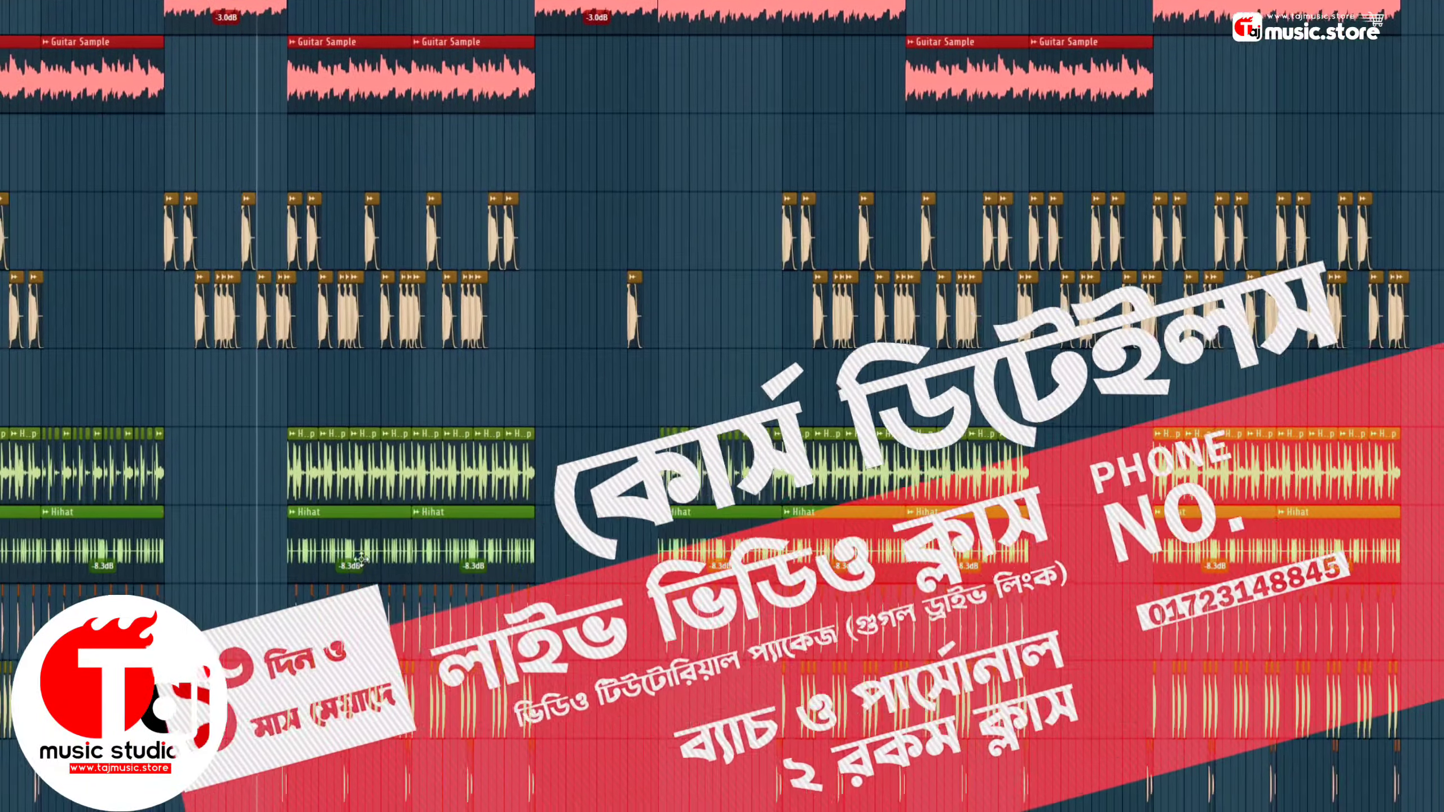